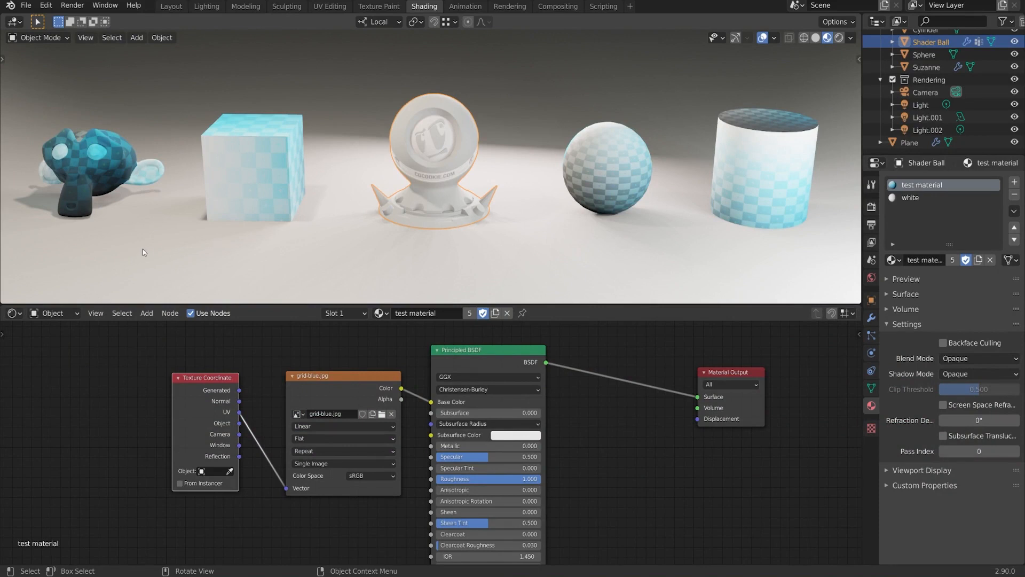
- Split the node editor into two side-by-side editors, both showing the 'test material' node tree
drag(1, 303, 331, 315)
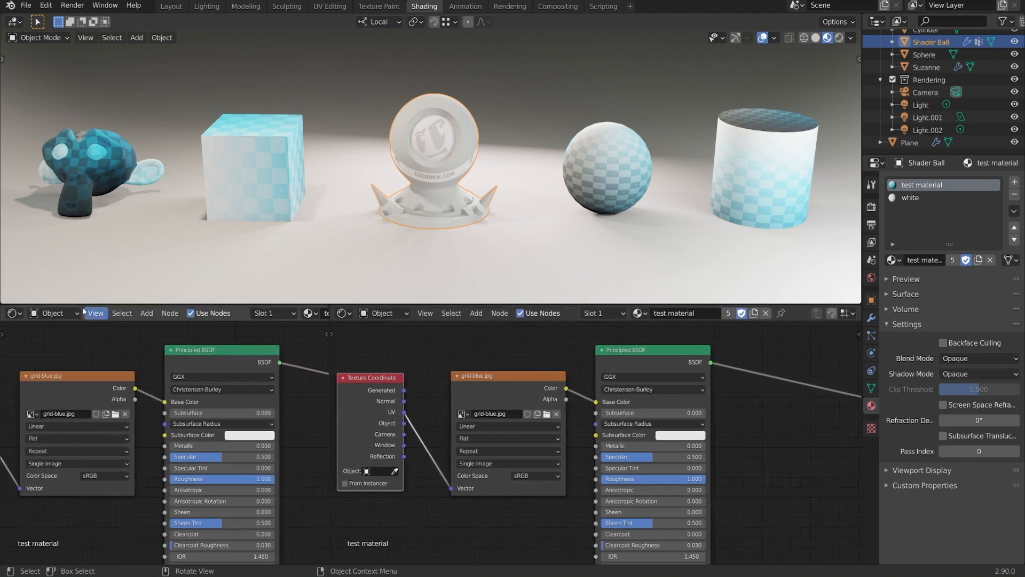
- Make the left editor a UV Editor, after briefly trying the Image Editor
click(15, 313)
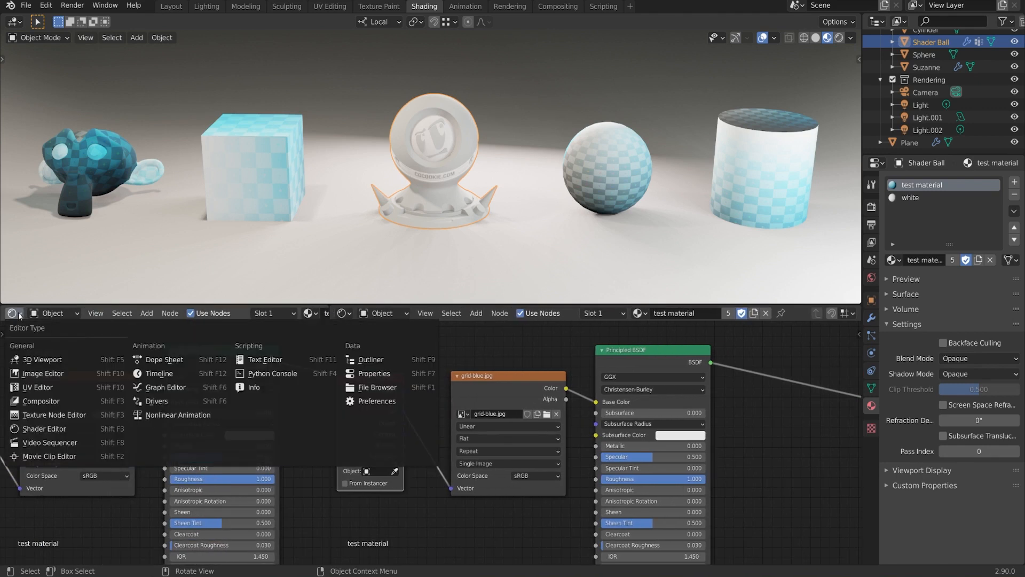
click(59, 388)
click(15, 313)
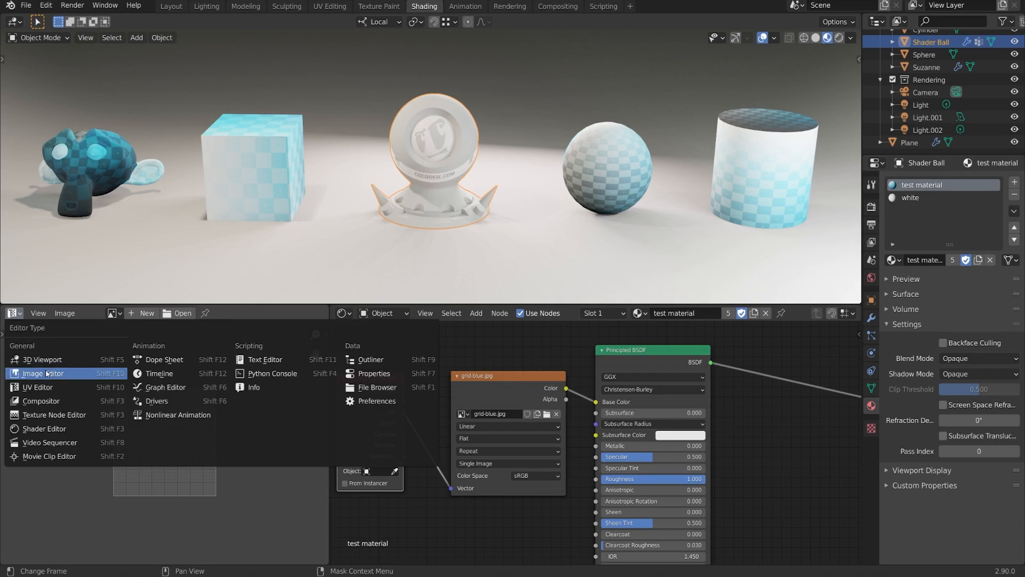
click(37, 377)
click(21, 317)
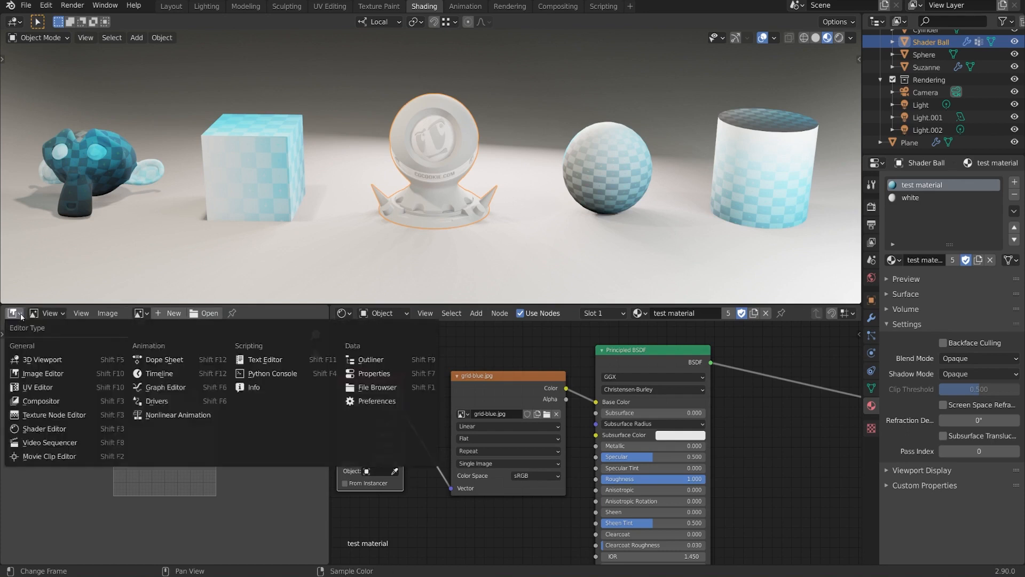
click(65, 388)
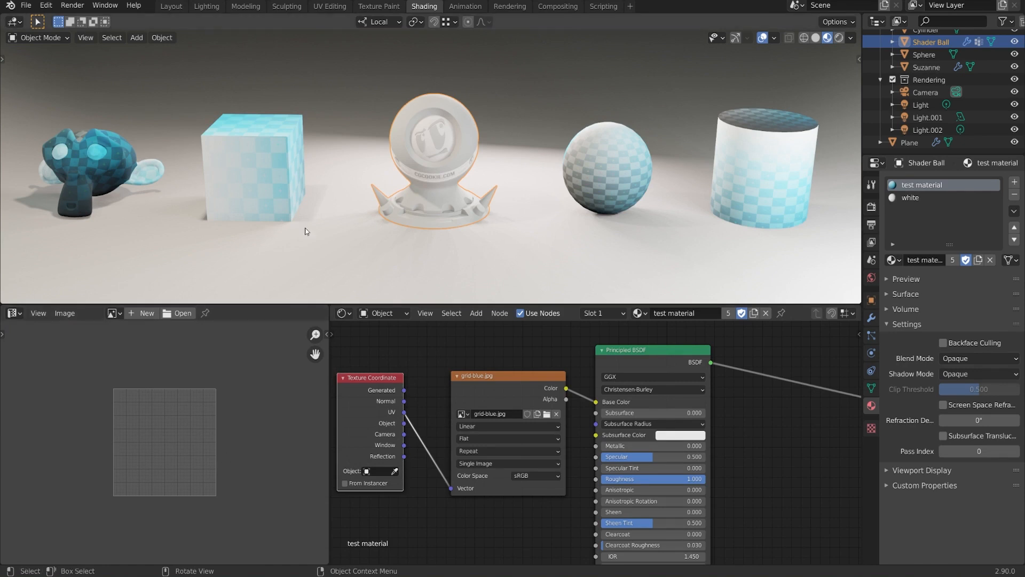
- Put the cube in Edit Mode, view it from above, and deselect all its vertices
click(278, 144)
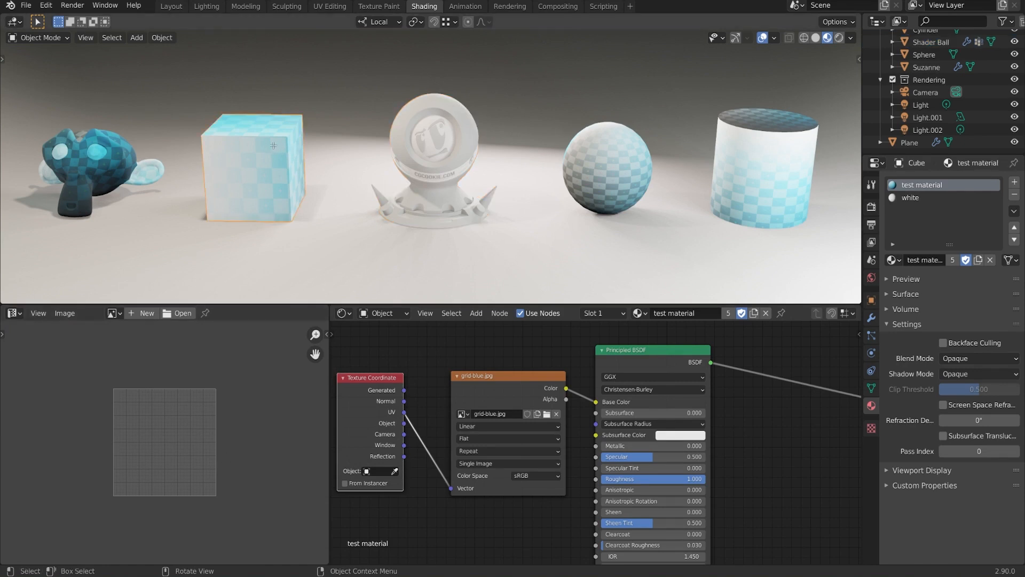
key(Tab)
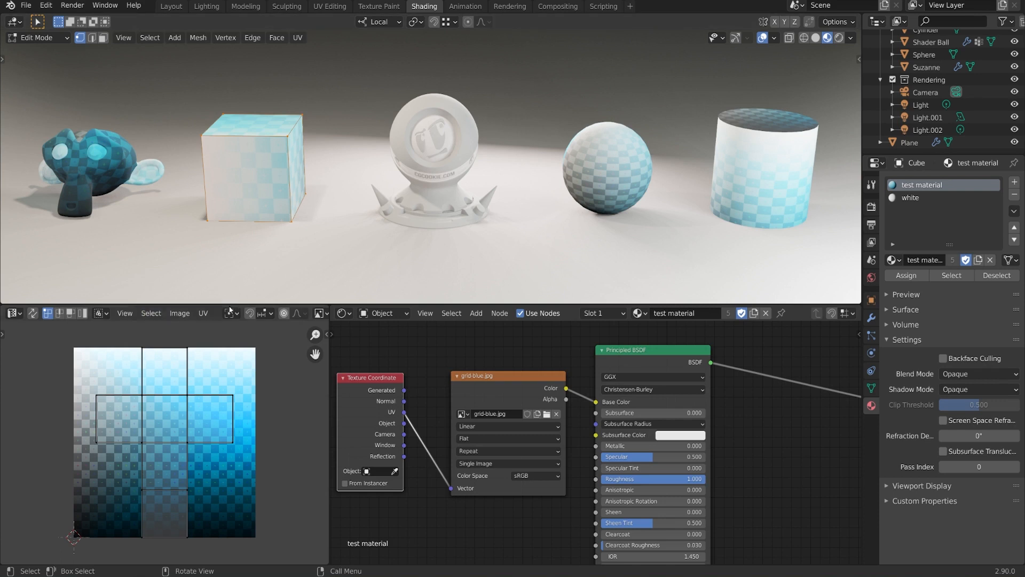
middle_drag(229, 230, 433, 151)
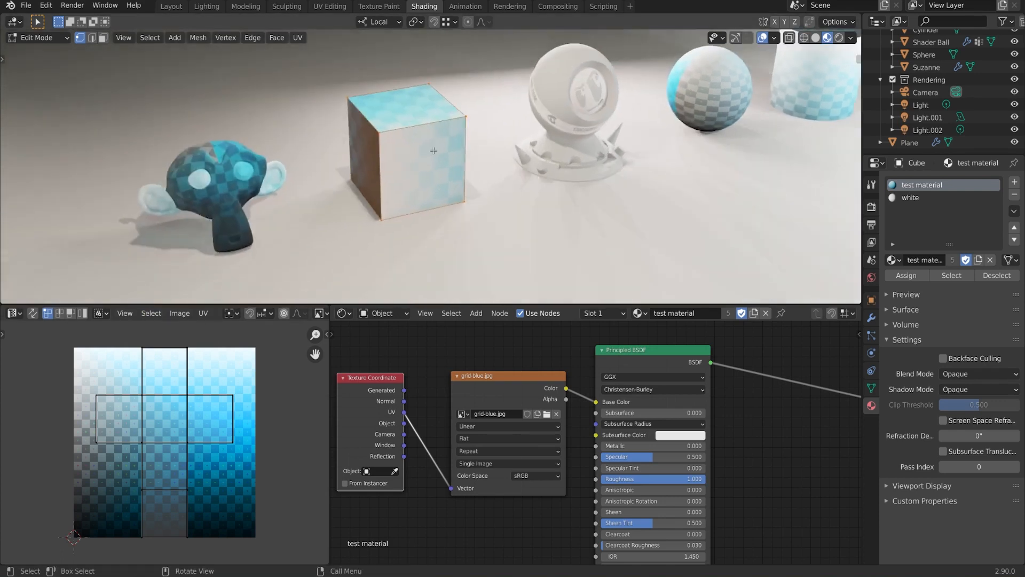
scroll(434, 151, up, 1)
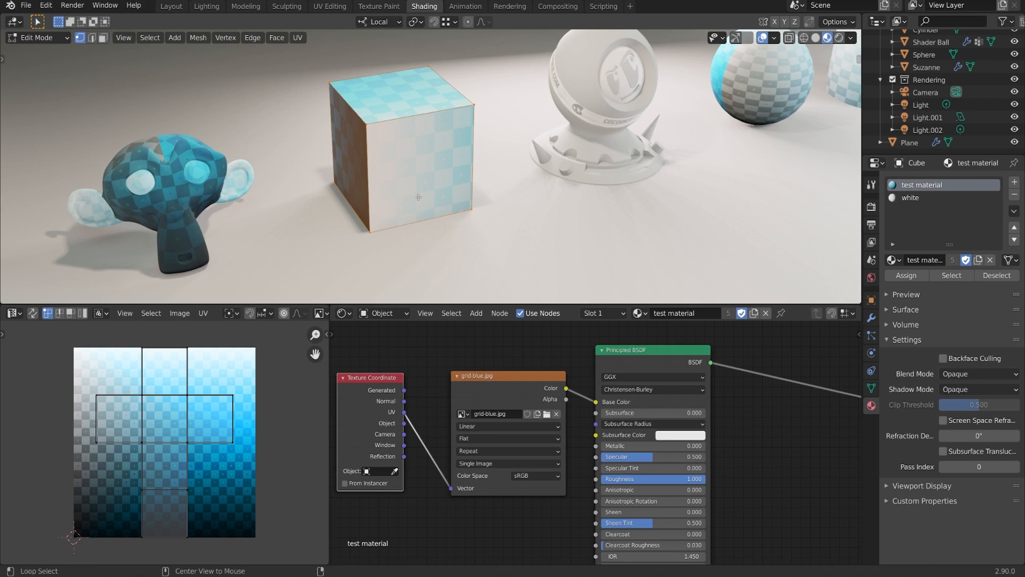
key(alt+a)
middle_drag(193, 447, 191, 444)
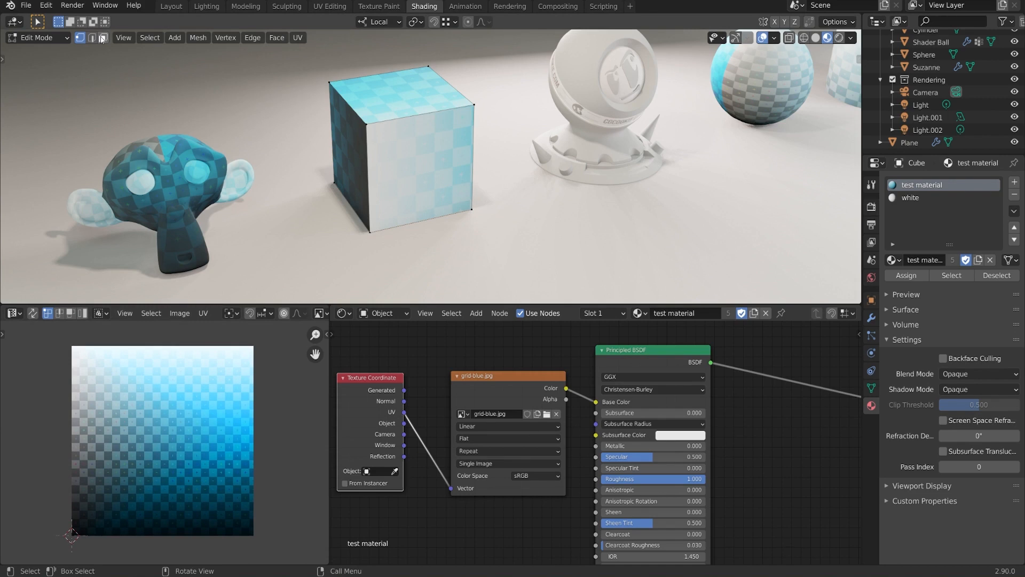
- In face select mode, pick the cube's faces one by one to compare UV squares, then show the UV tool shelf
key(3)
click(427, 97)
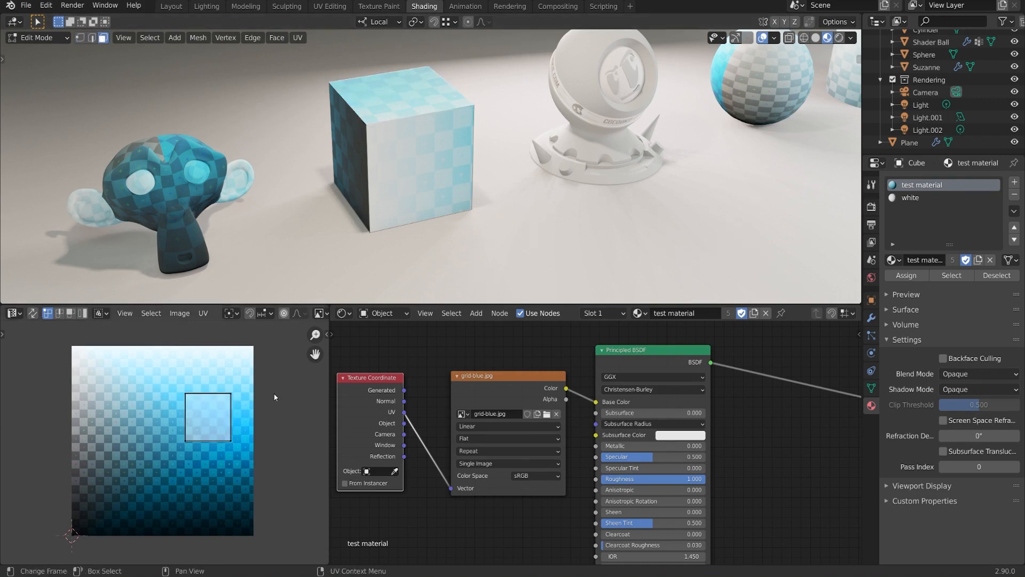
middle_drag(234, 436, 235, 435)
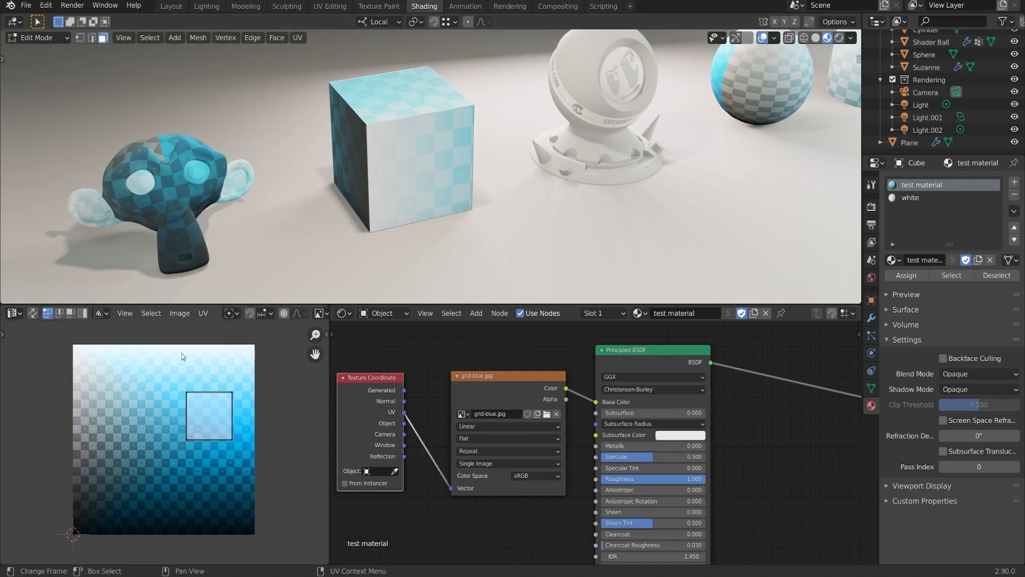
middle_drag(394, 197, 468, 163)
click(448, 153)
click(391, 143)
click(494, 168)
click(460, 152)
click(455, 160)
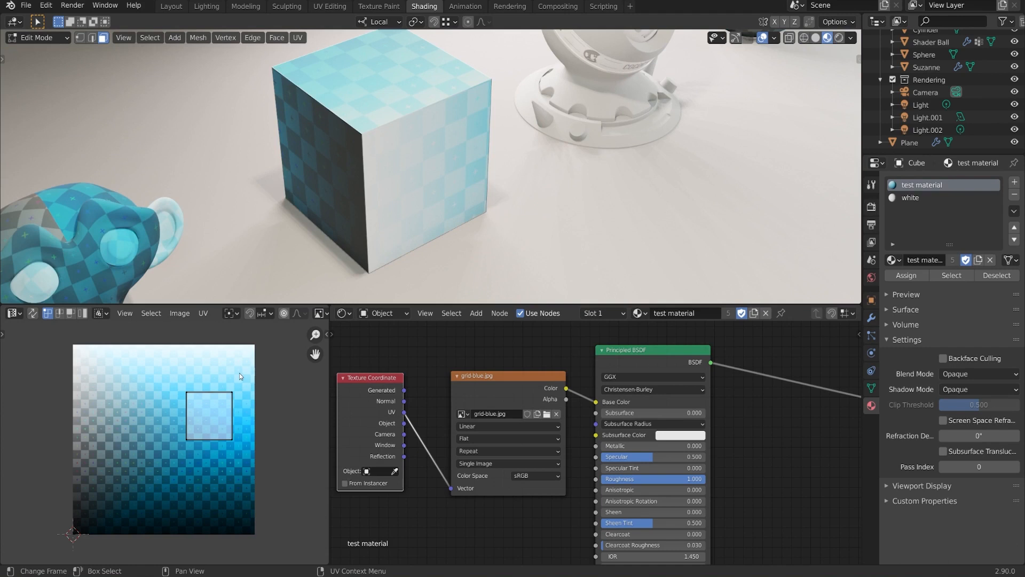
key(t)
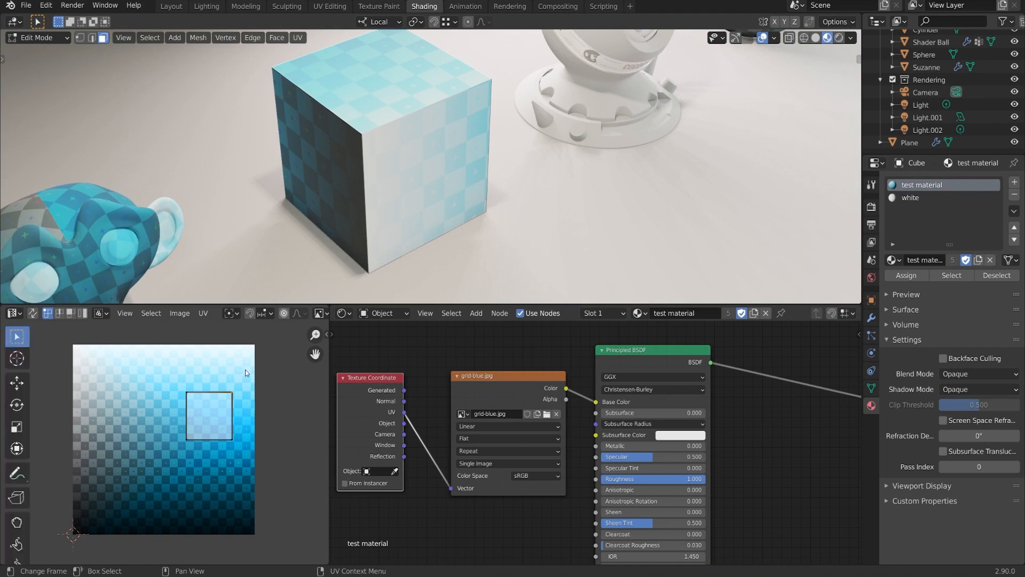
- Move the face's UV square up and left with the Move tool, undoing trial rotate and scale
click(17, 382)
drag(158, 363, 254, 460)
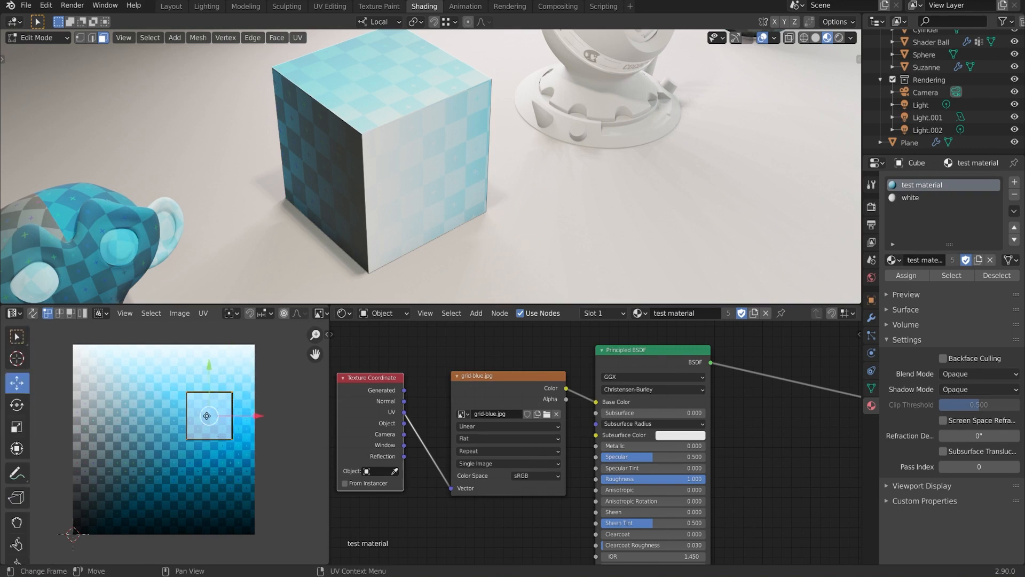
mouse_move(206, 415)
mouse_down()
mouse_move(213, 427)
mouse_move(202, 401)
mouse_up()
click(17, 404)
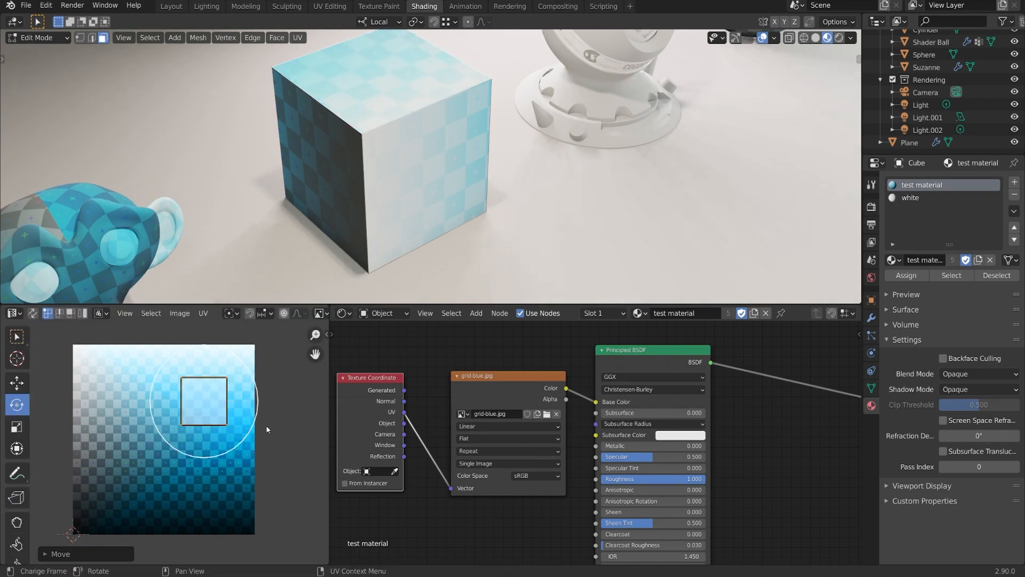
drag(251, 428, 248, 404)
key(ctrl+z)
click(17, 428)
key(ctrl+z)
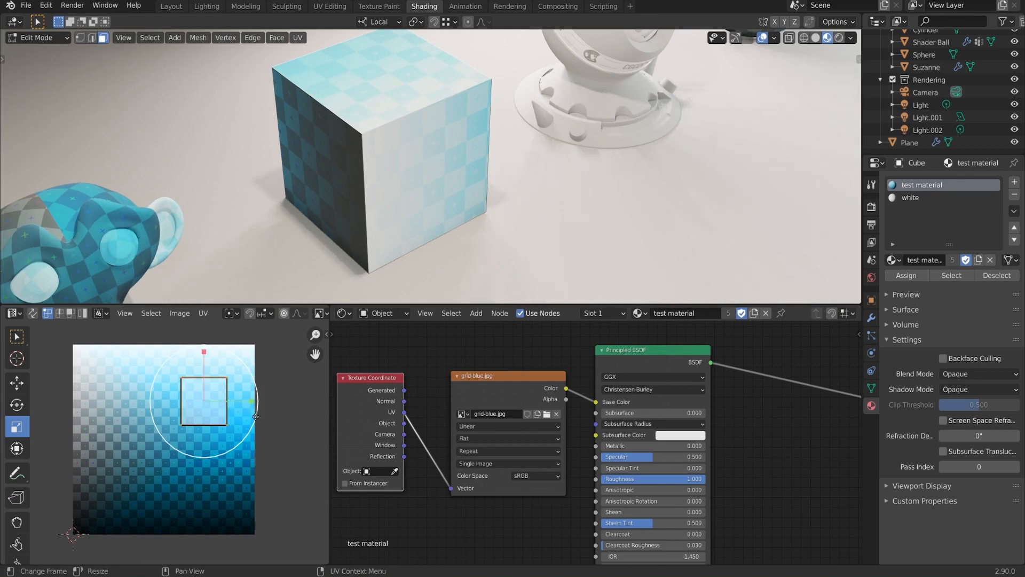
- Reposition the UV square with the Transform tool, undo its rotation, and return to Select Box
click(19, 455)
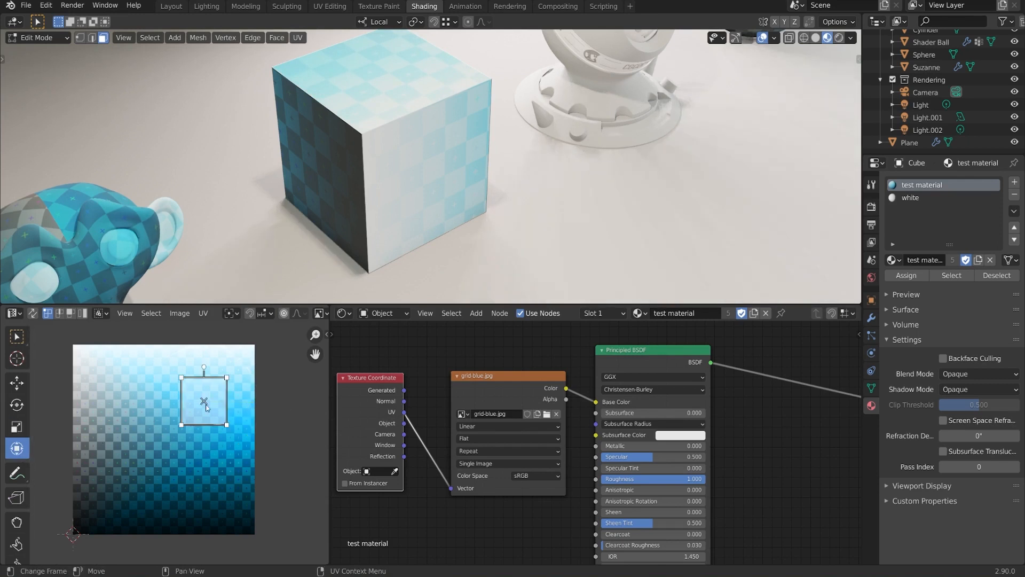
drag(203, 402, 235, 385)
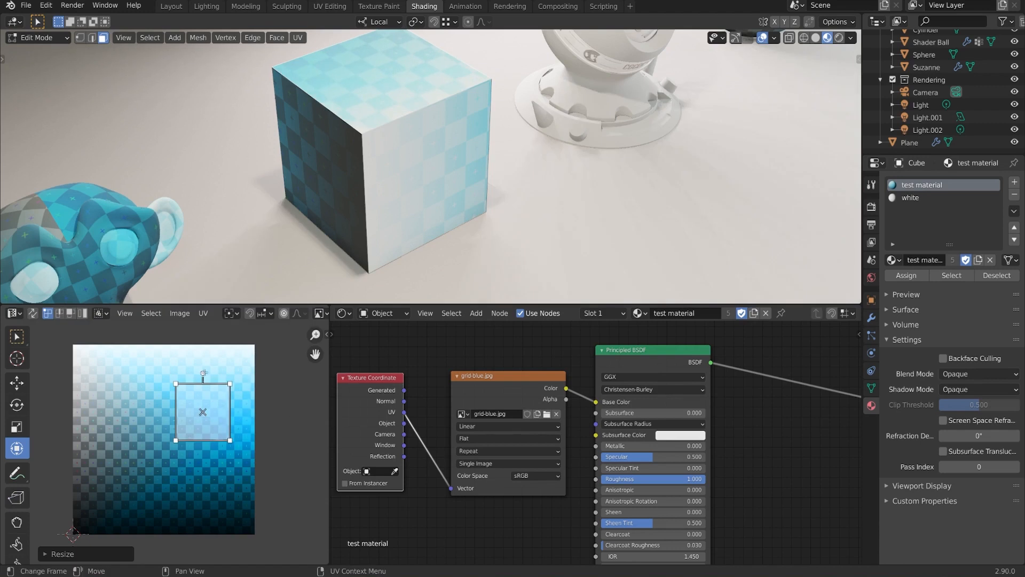
drag(204, 372, 307, 391)
key(ctrl+z)
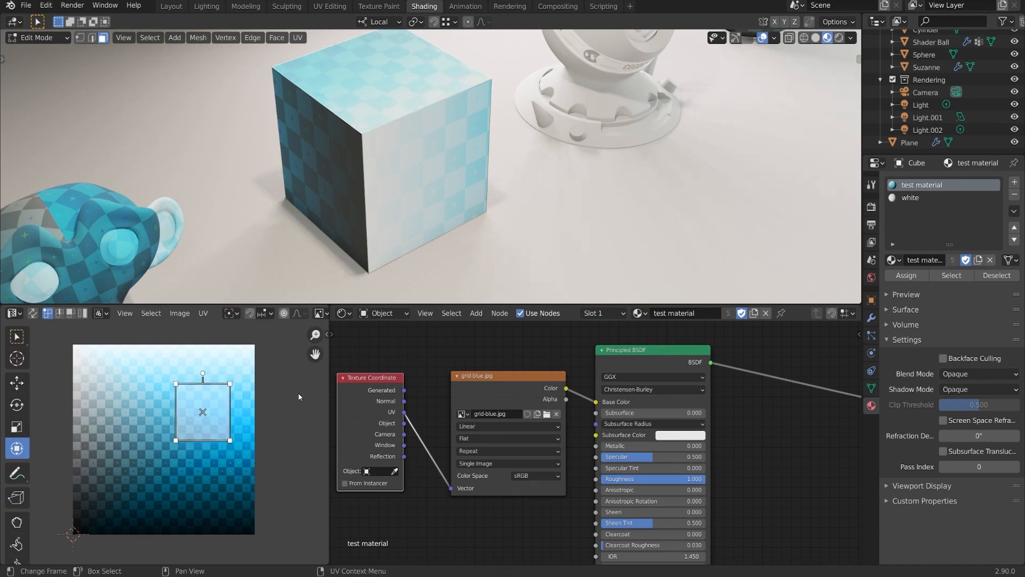
click(17, 337)
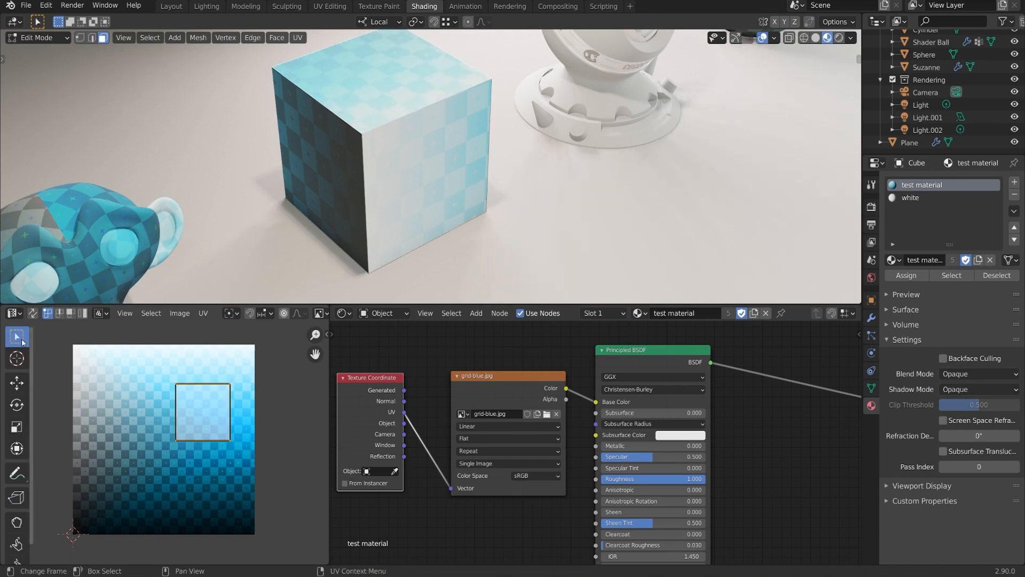
- Box-select the UV square, move it and scale it down, cancelling a trial rotation
drag(146, 369, 283, 475)
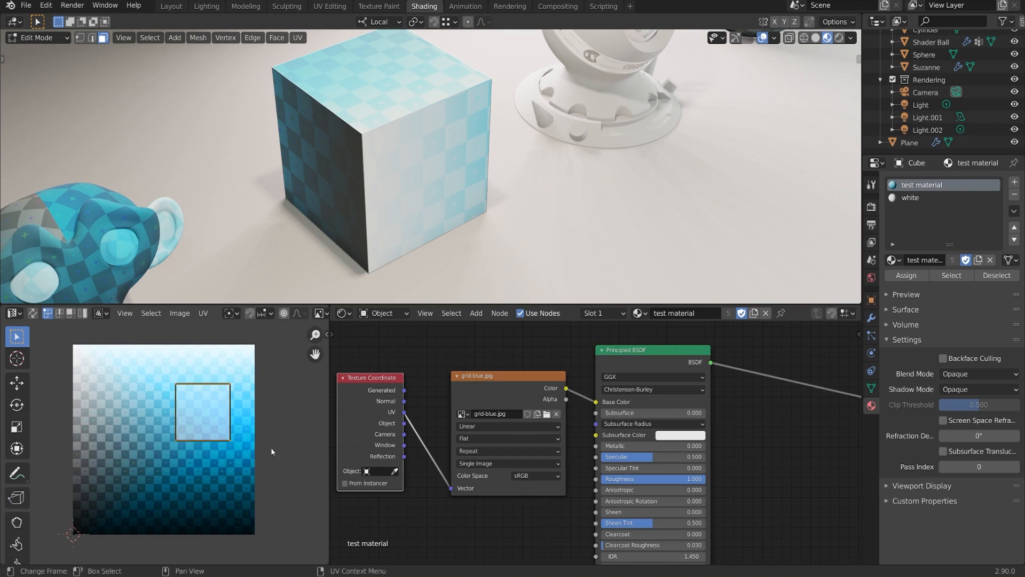
key(g)
click(315, 447)
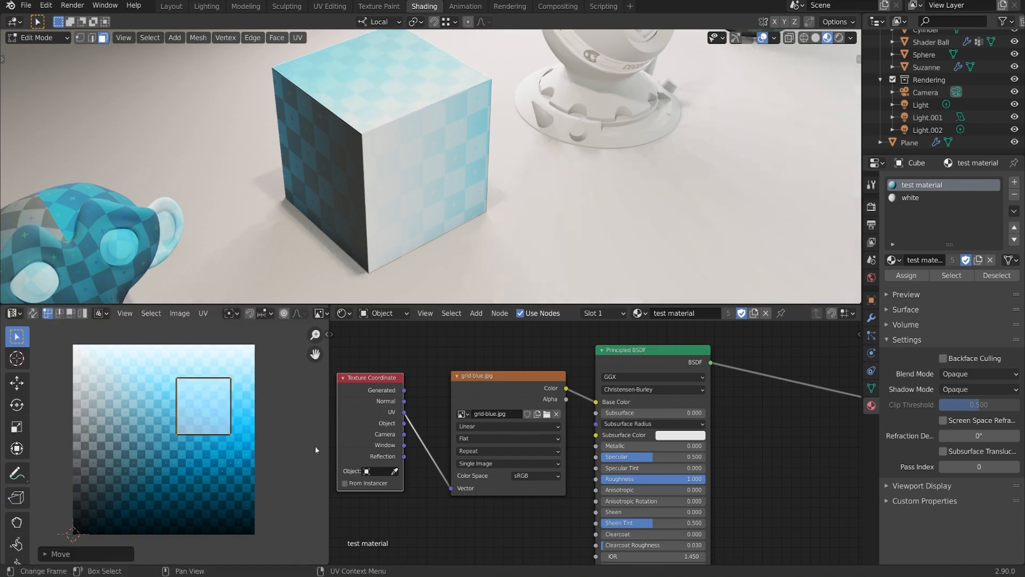
key(s)
click(297, 442)
key(r)
right_click(305, 454)
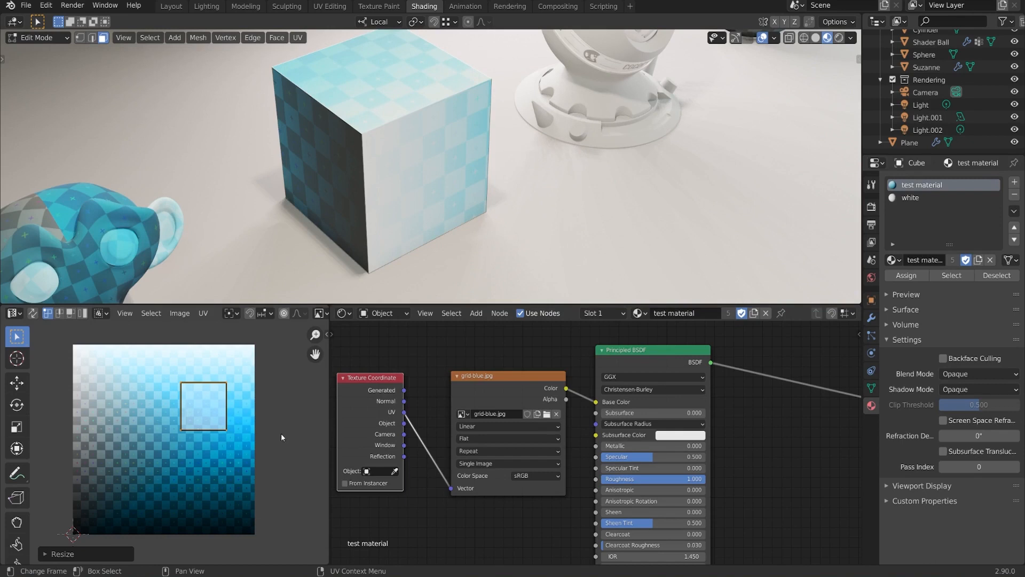
- Cancel further trial stretches, including an X-axis scale, so the square stays axis-aligned
key(s)
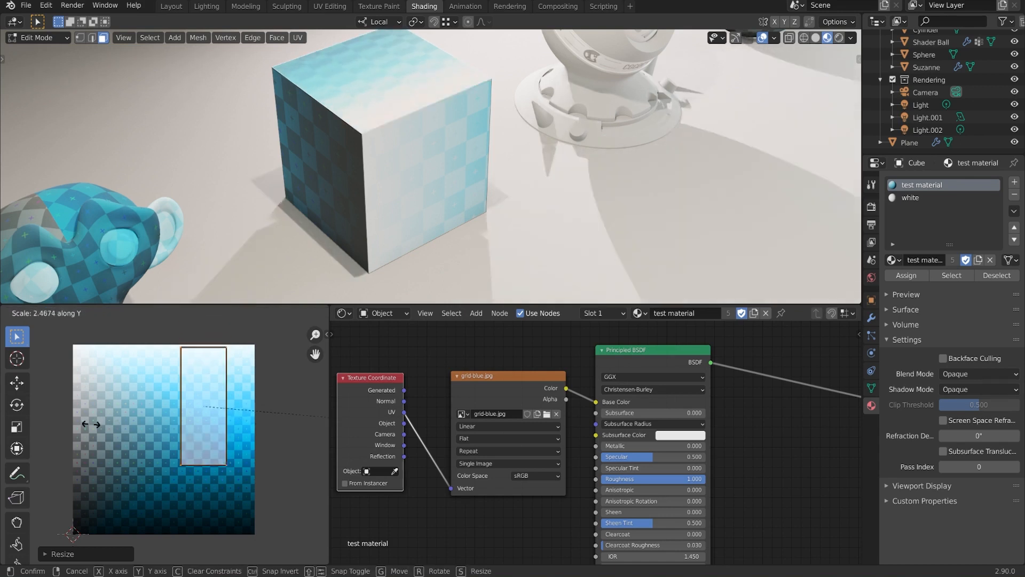
right_click(256, 416)
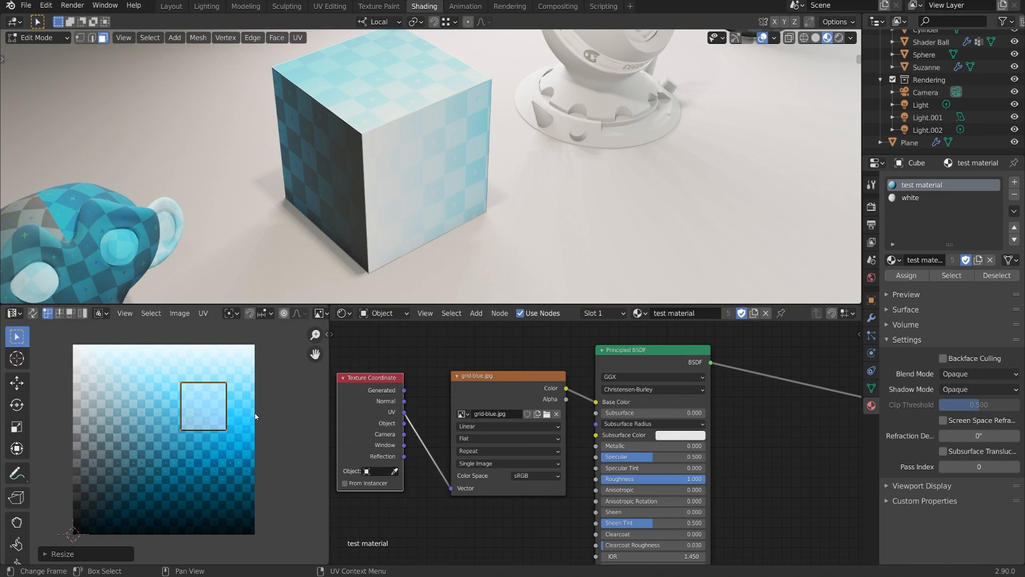
key(s)
key(x)
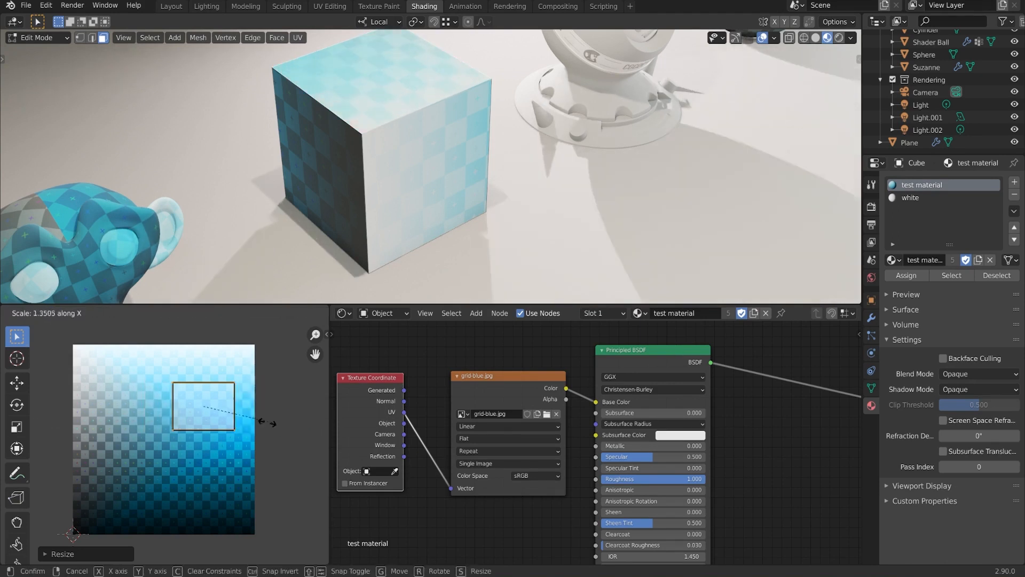
right_click(154, 416)
middle_drag(390, 157, 408, 151)
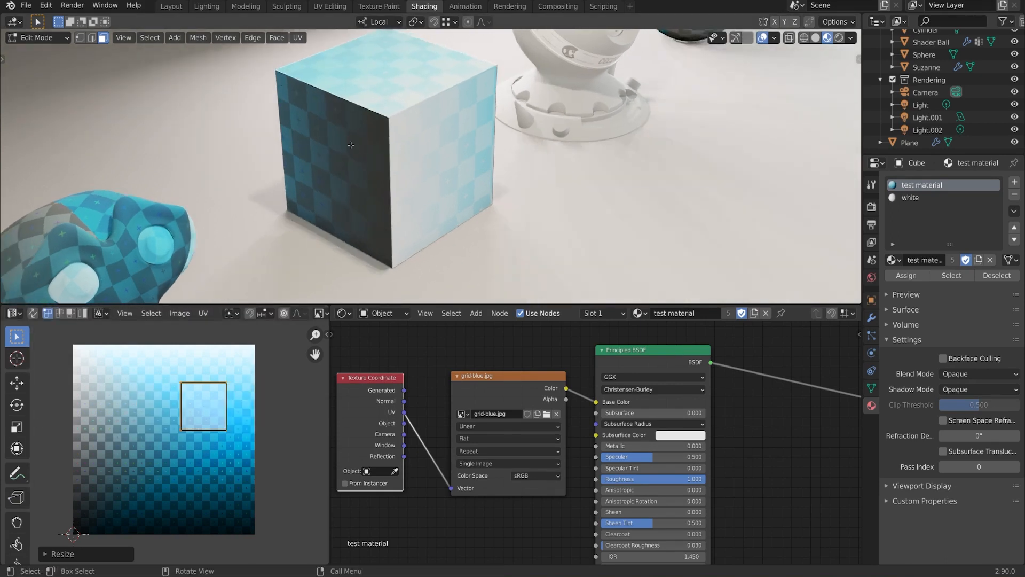
- Select all the cube's faces in the viewport and clear the UV selection
click(348, 144)
shift+click(457, 160)
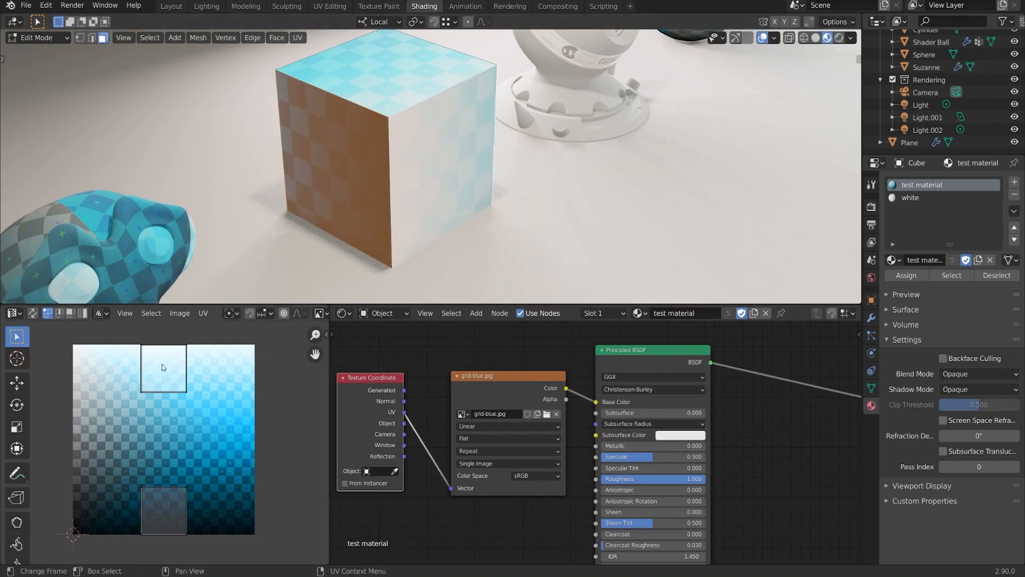
key(g)
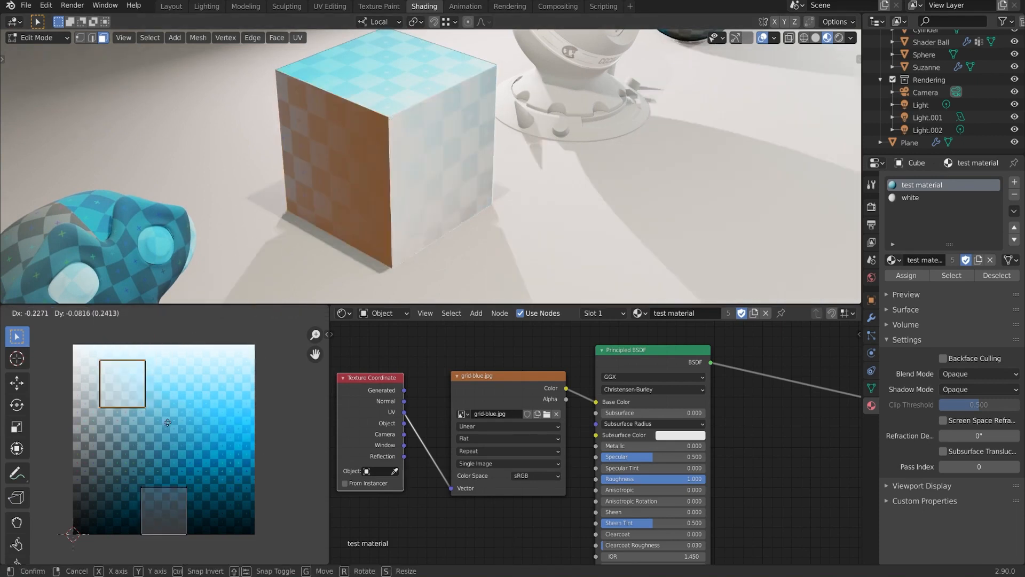
key(Escape)
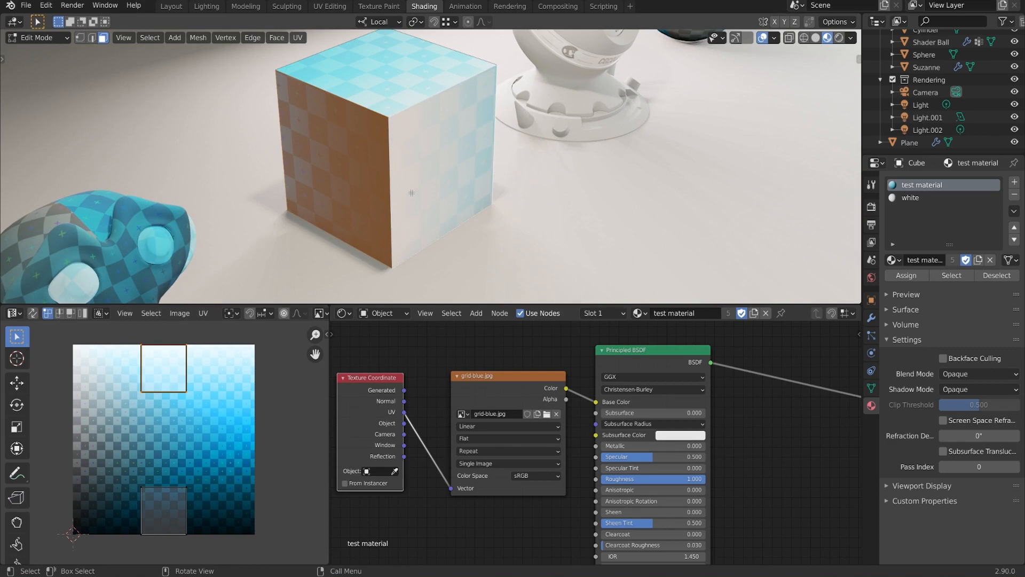
key(a)
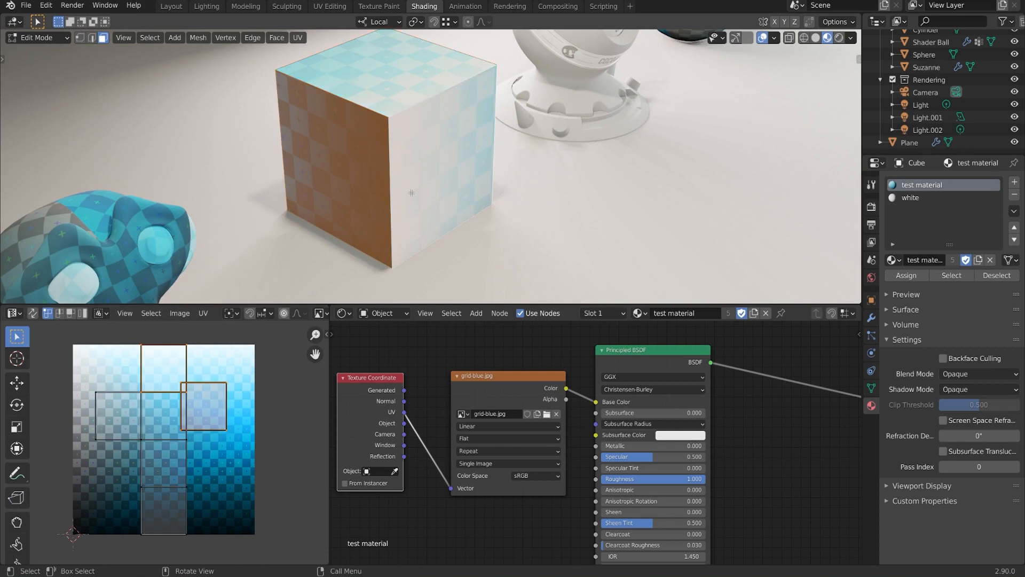
scroll(243, 450, up, 2)
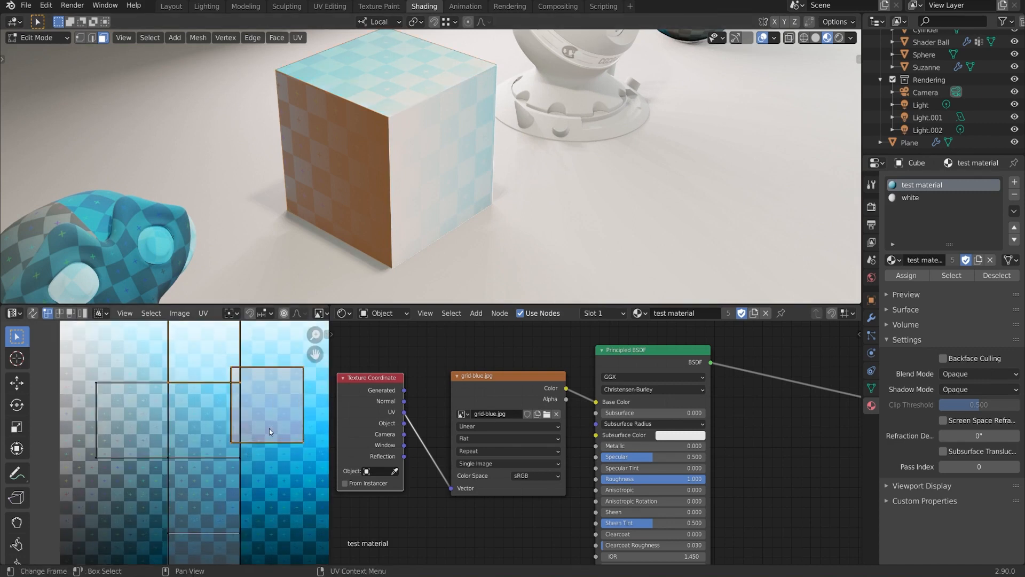
key(alt+a)
middle_drag(298, 401, 278, 406)
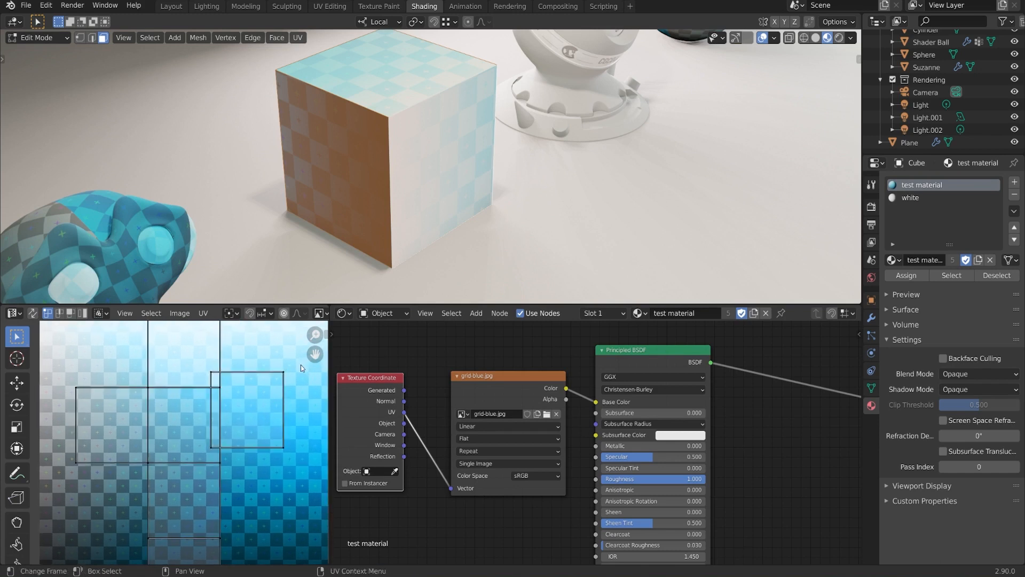
drag(300, 365, 205, 458)
key(alt+a)
- Switch the UV editor to face select and move the right UV square into place
click(70, 314)
click(255, 417)
mouse_move(255, 417)
middle_down()
mouse_move(205, 416)
mouse_move(261, 417)
mouse_move(258, 429)
middle_up()
key(g)
click(244, 429)
key(g)
click(271, 422)
- Move the left UV face up and right, and the right square further left
click(126, 425)
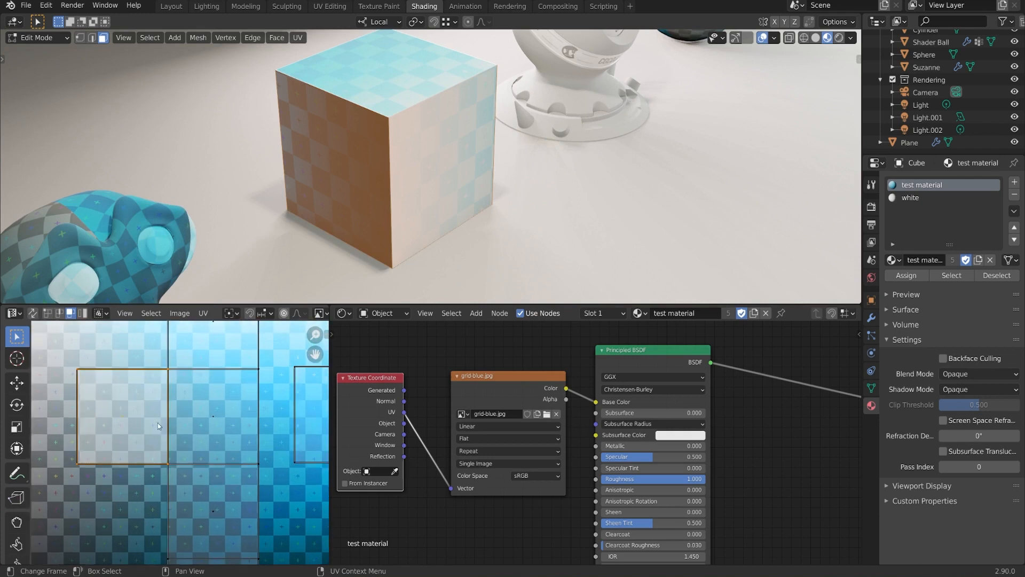
scroll(166, 422, up, 1)
key(g)
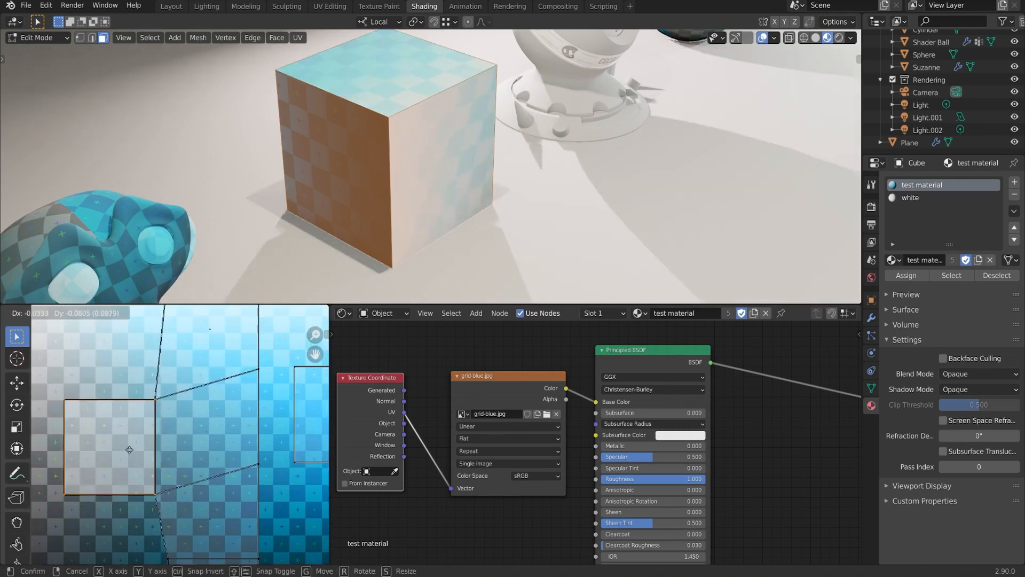
click(132, 420)
middle_drag(213, 420, 134, 427)
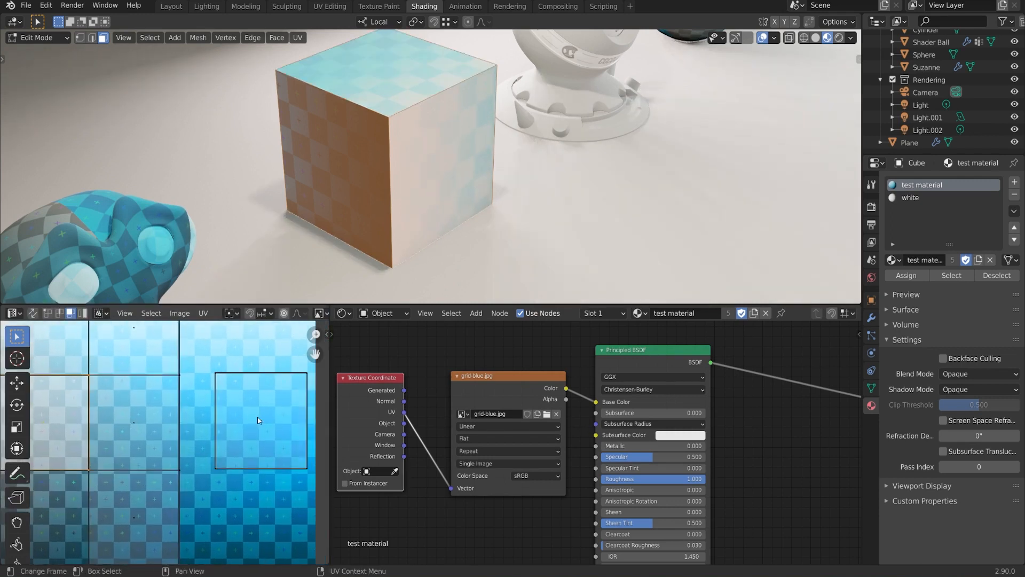
click(258, 421)
key(g)
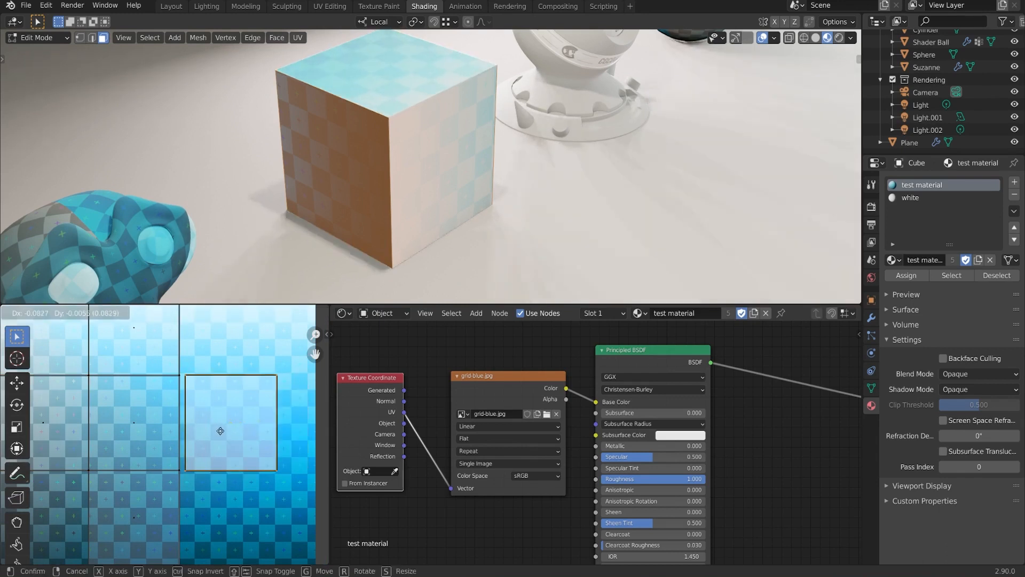
click(220, 428)
- Fine-tune the right UV square's position with small nudges
scroll(238, 422, up, 4)
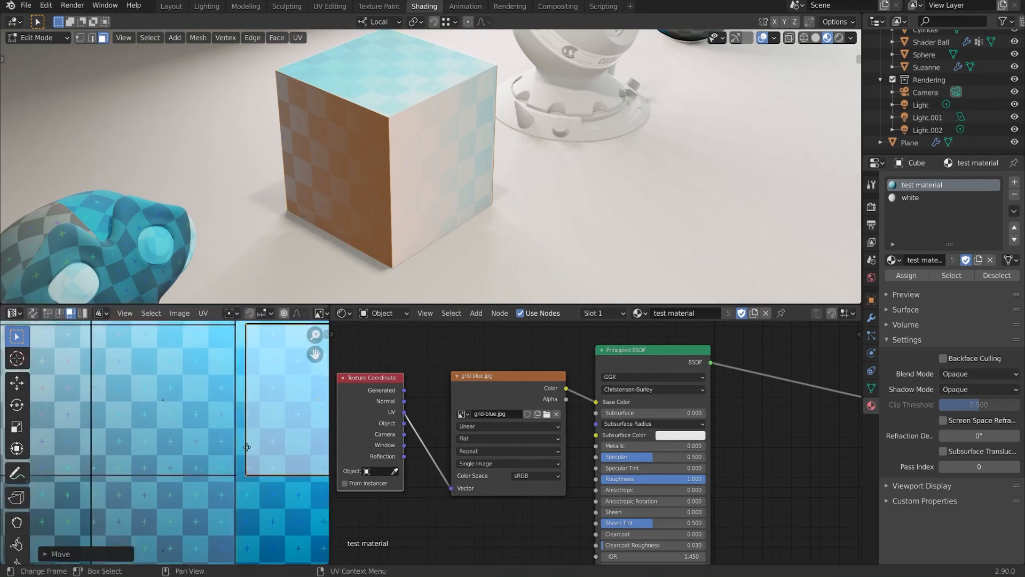
scroll(230, 456, up, 3)
key(g)
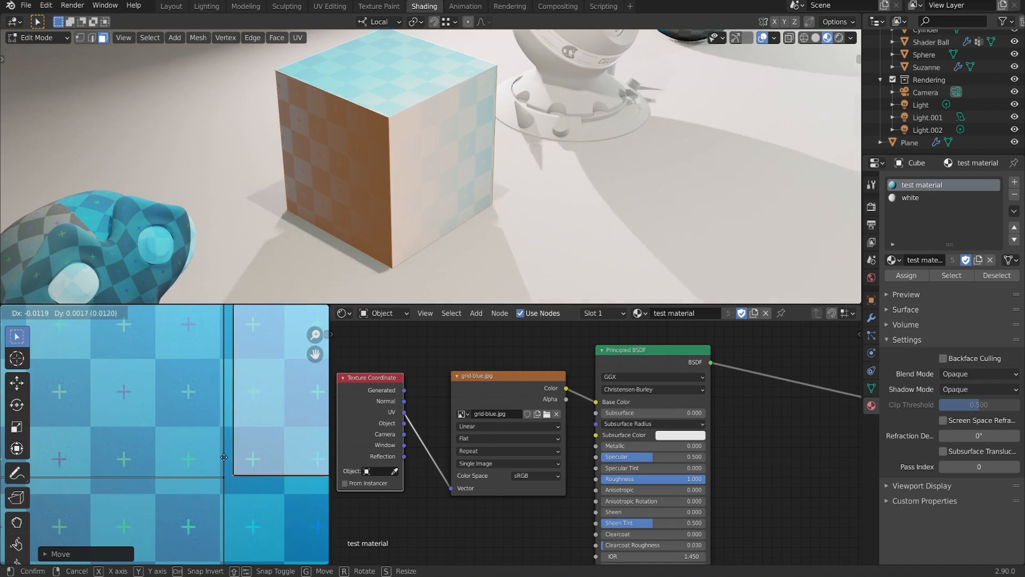
click(215, 459)
key(g)
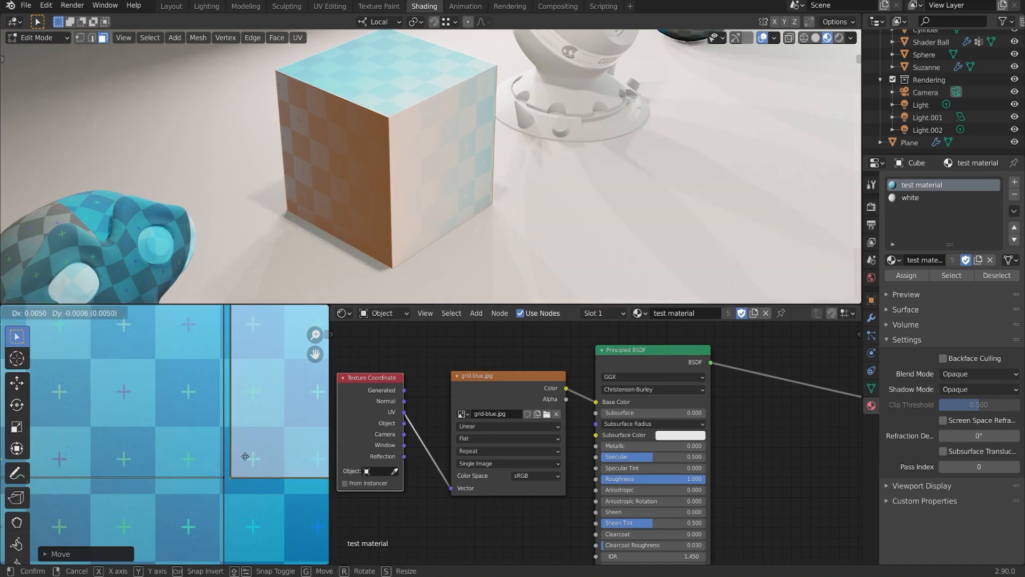
click(248, 457)
scroll(248, 409, down, 3)
middle_drag(248, 409, 225, 431)
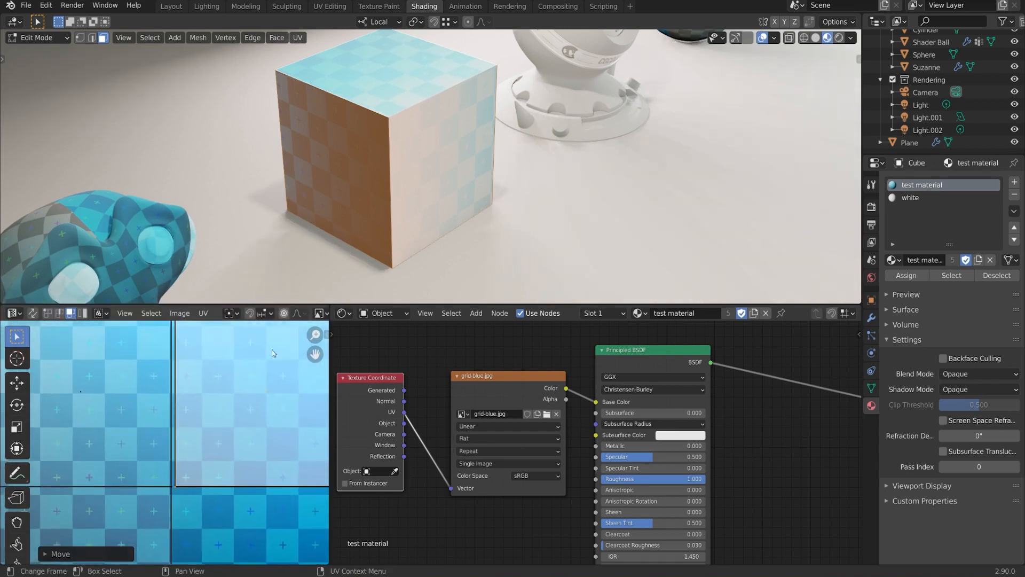
click(267, 314)
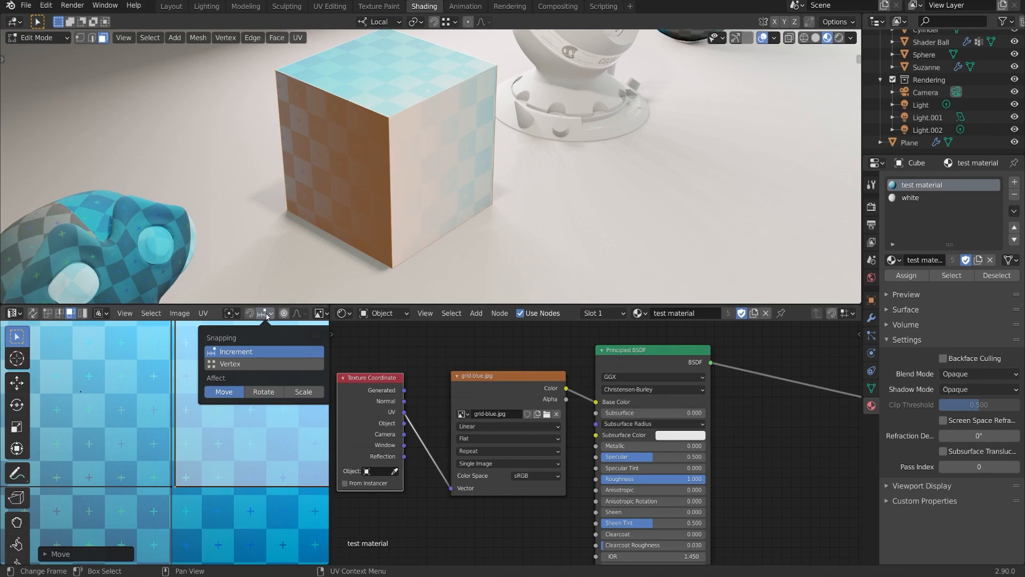
- Set UV snapping to Vertex and snap the island flush against its neighbour
click(246, 366)
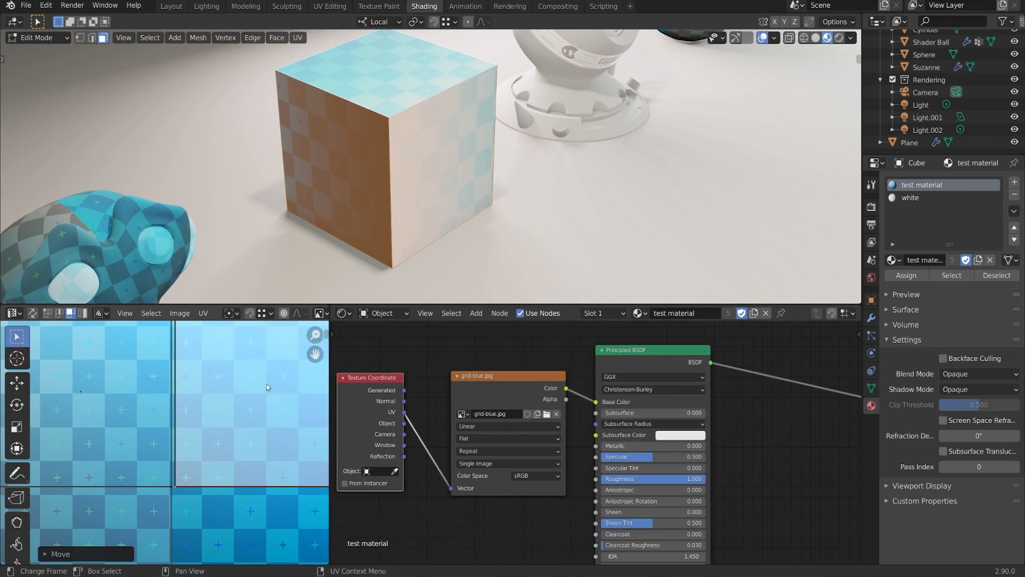
key(g)
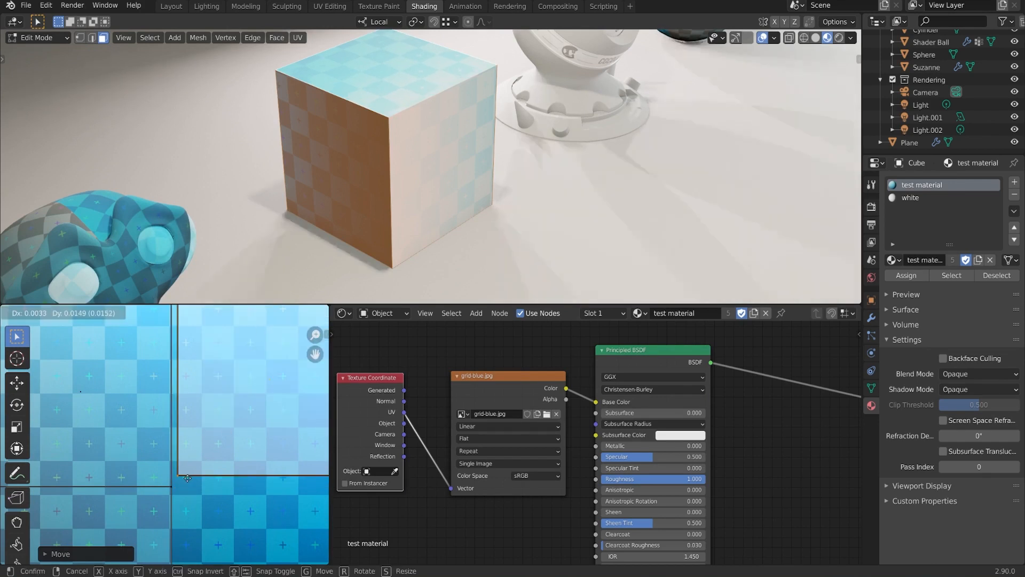
click(172, 487)
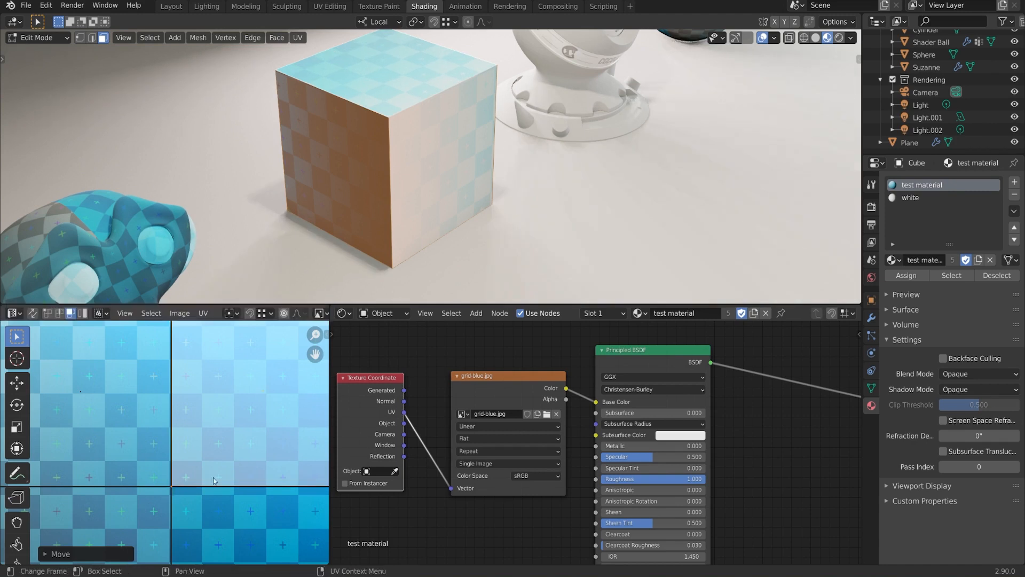
scroll(225, 462, down, 4)
scroll(225, 462, up, 3)
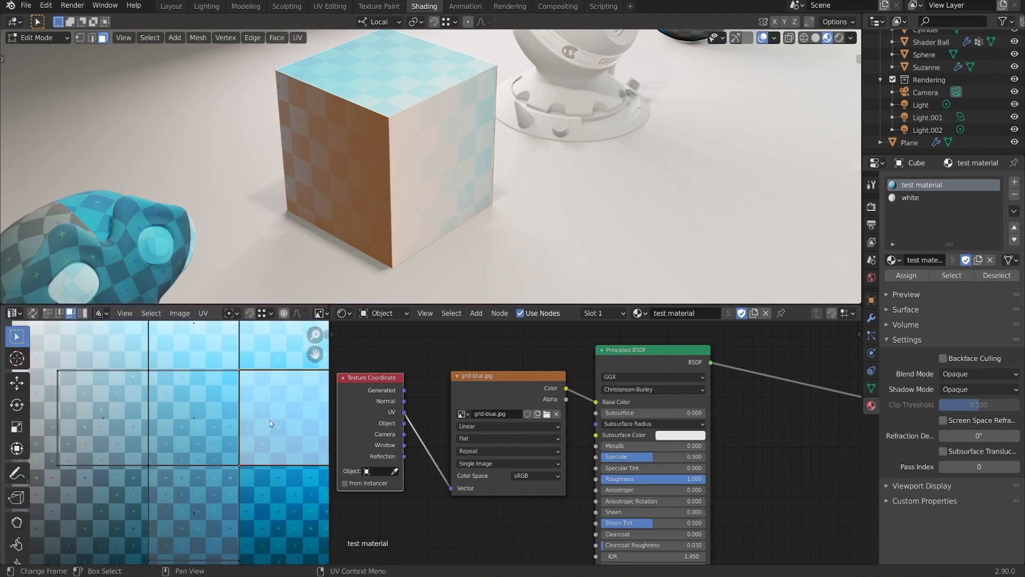
key(g)
click(197, 427)
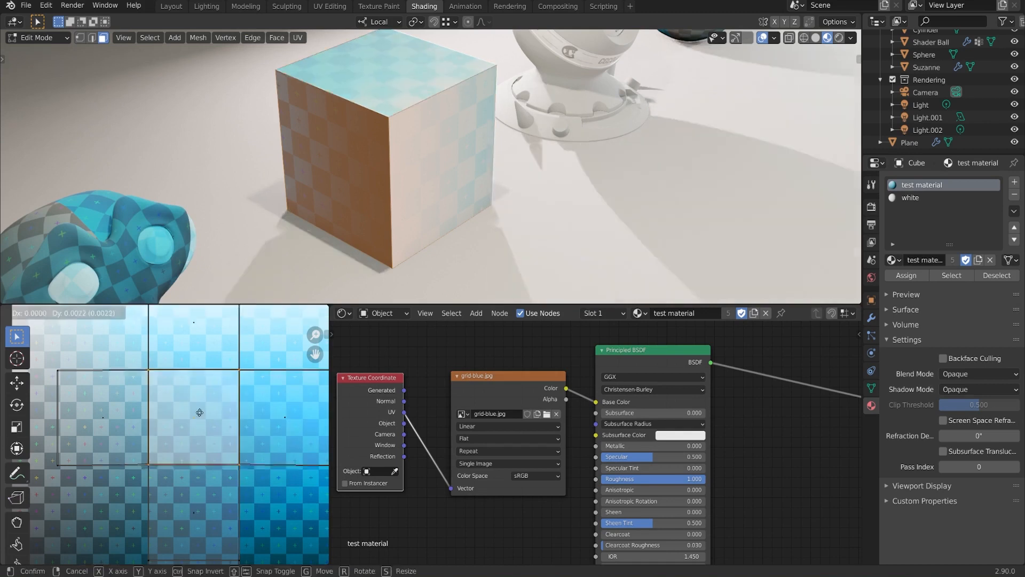
scroll(175, 444, up, 3)
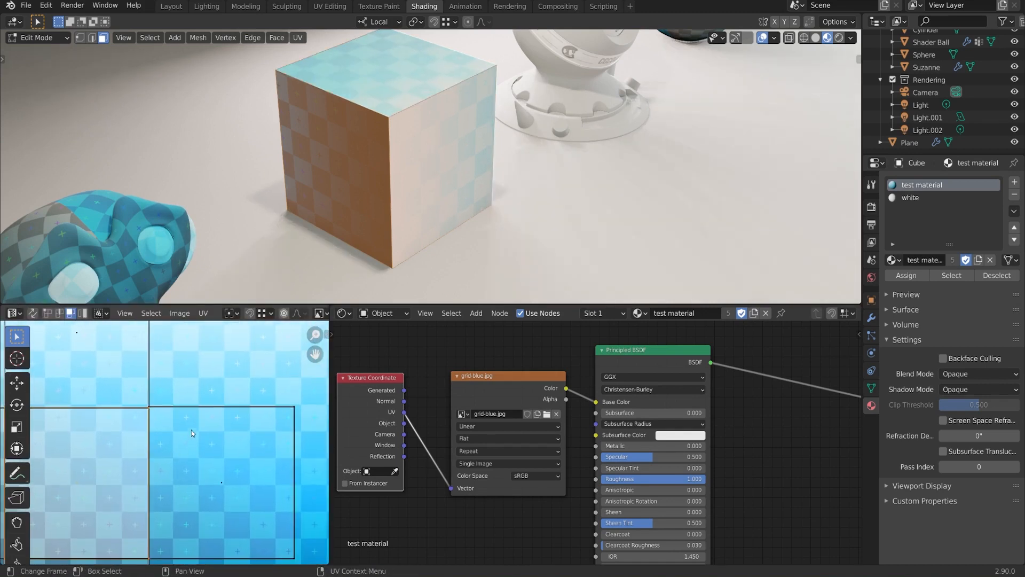
- In edge select mode, move the misaligned UV edge into line with its neighbour
click(59, 314)
scroll(185, 412, up, 2)
middle_drag(185, 412, 232, 420)
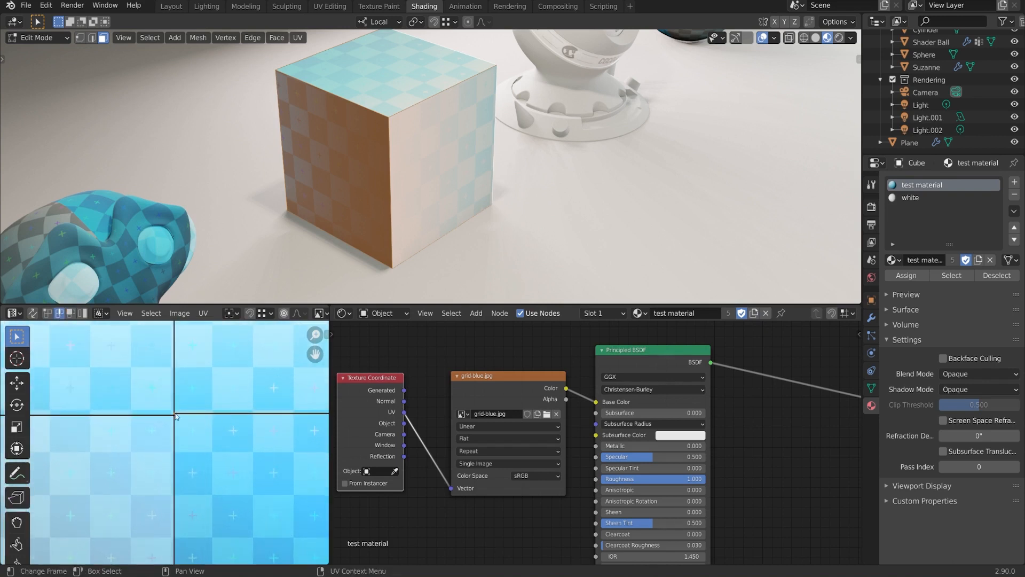
key(g)
click(176, 416)
scroll(233, 440, down, 1)
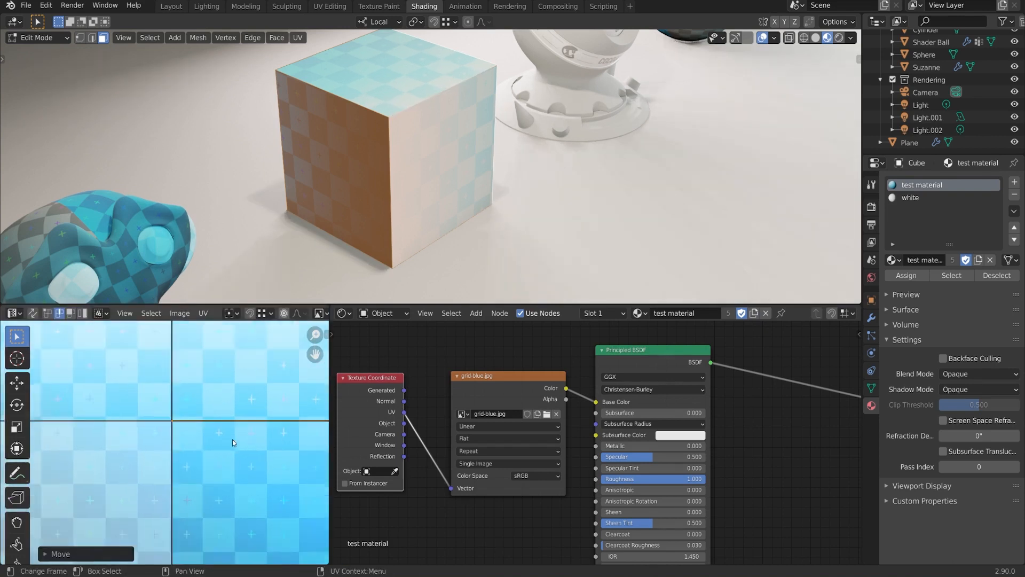
scroll(232, 441, down, 3)
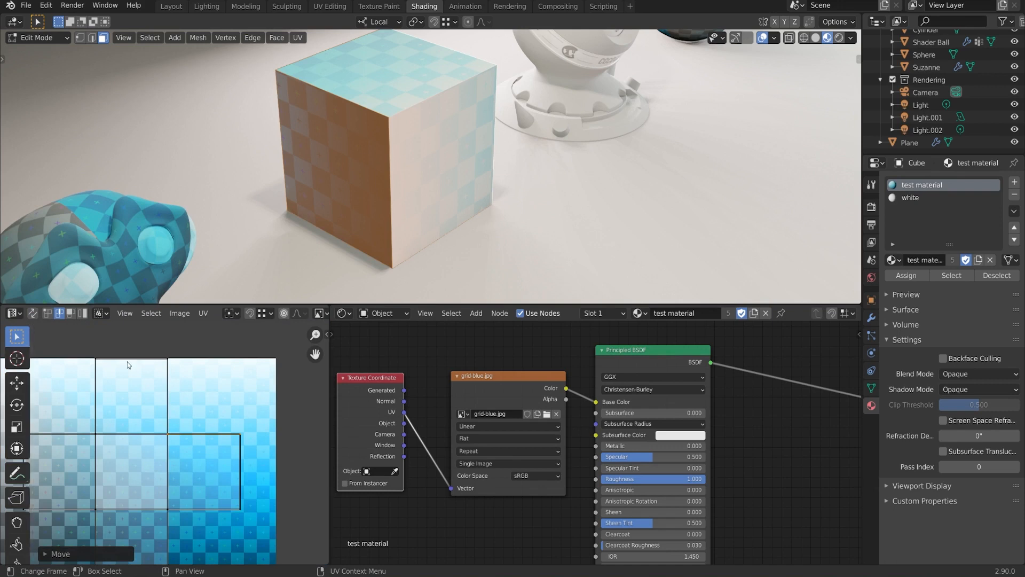
- In face select mode, snap the right-hand UV face into line with its neighbours
key(1)
key(2)
key(3)
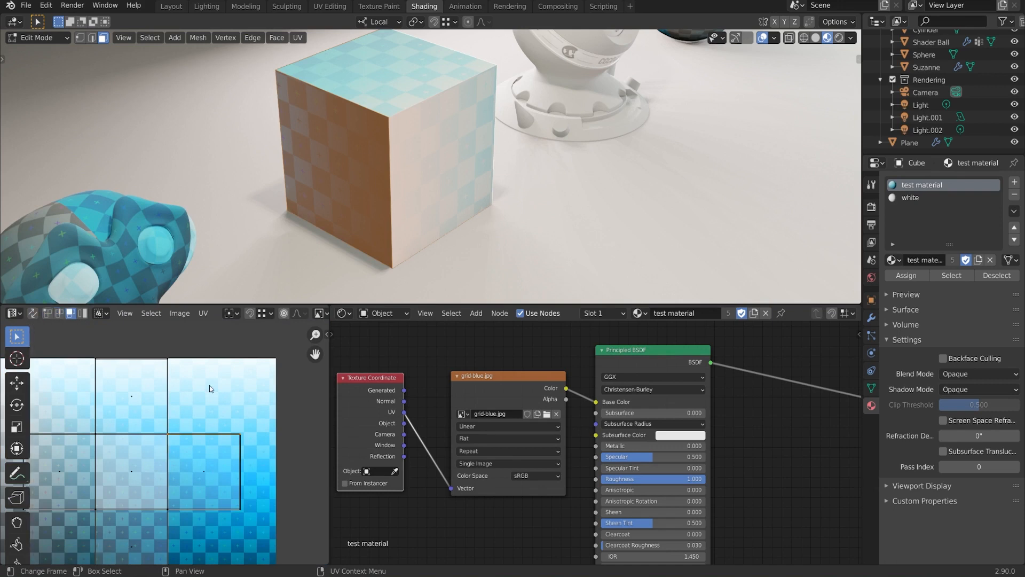
middle_drag(195, 443, 231, 399)
click(238, 426)
key(g)
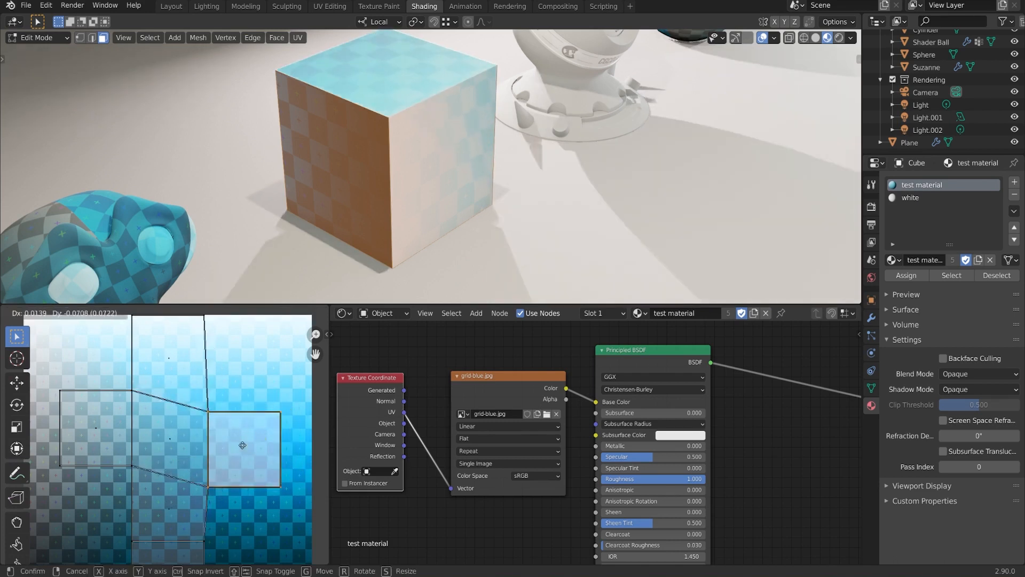
ctrl+click(258, 435)
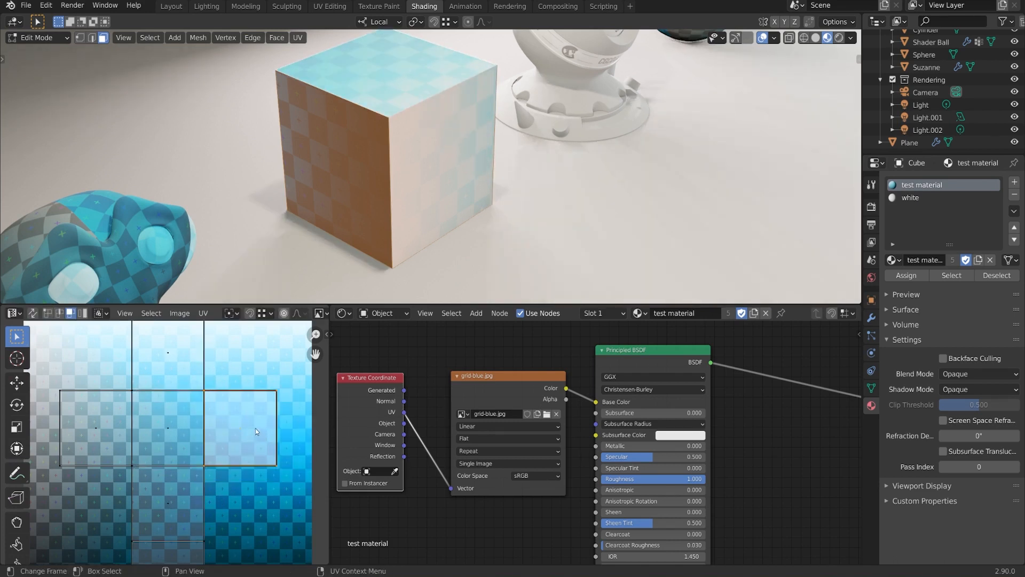
key(g)
right_click(261, 427)
scroll(206, 434, down, 2)
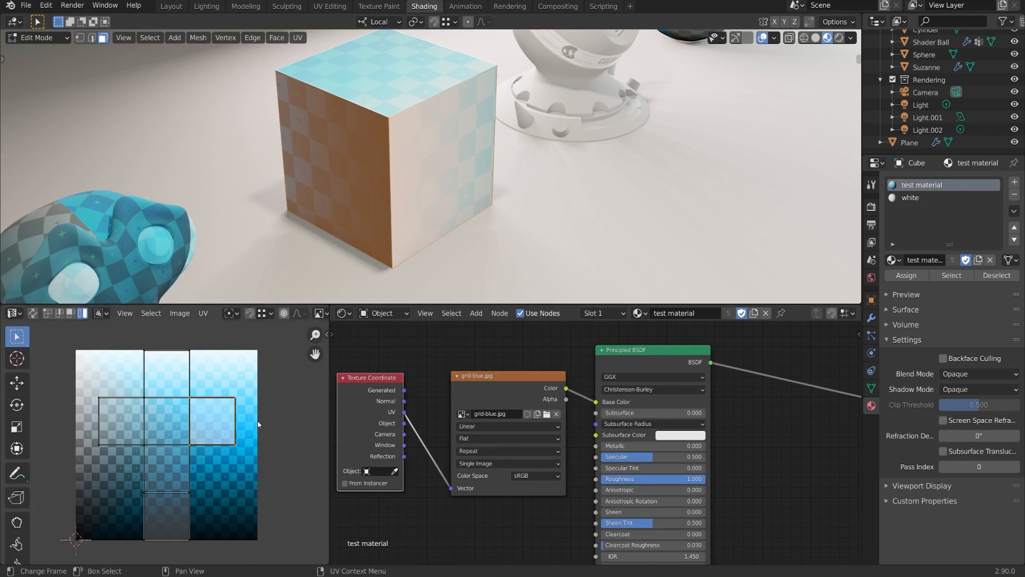
- Select the cross-shaped UV island, cancel a trial shrink, and hide and reveal faces around the lone square
click(164, 423)
scroll(206, 423, up, 1)
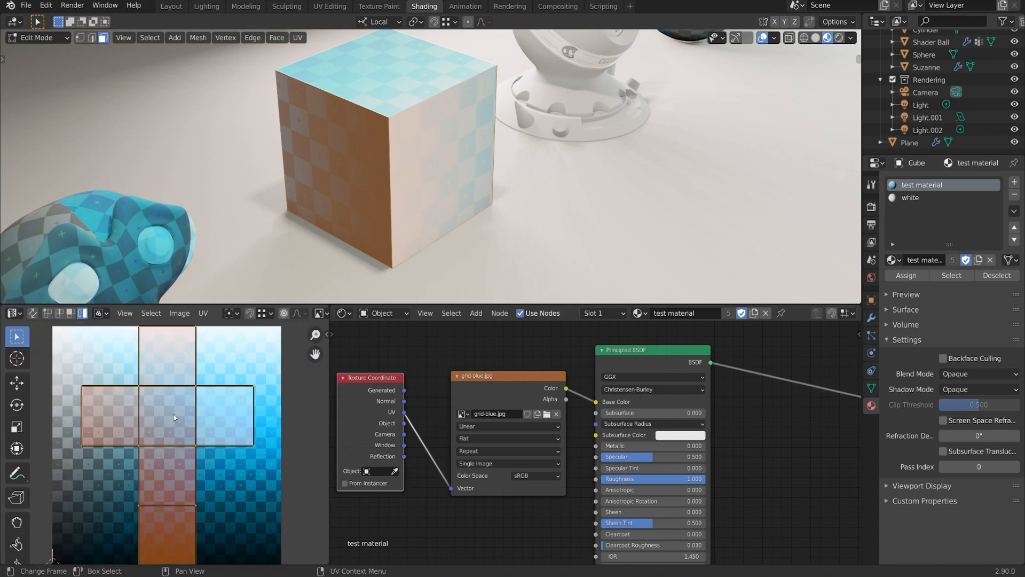
key(s)
right_click(262, 470)
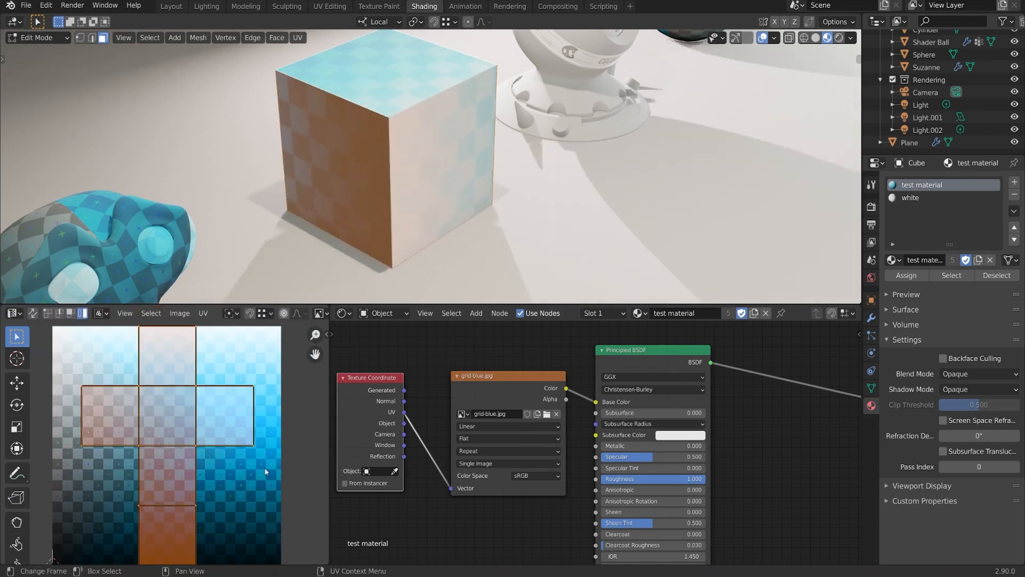
middle_drag(213, 426, 211, 450)
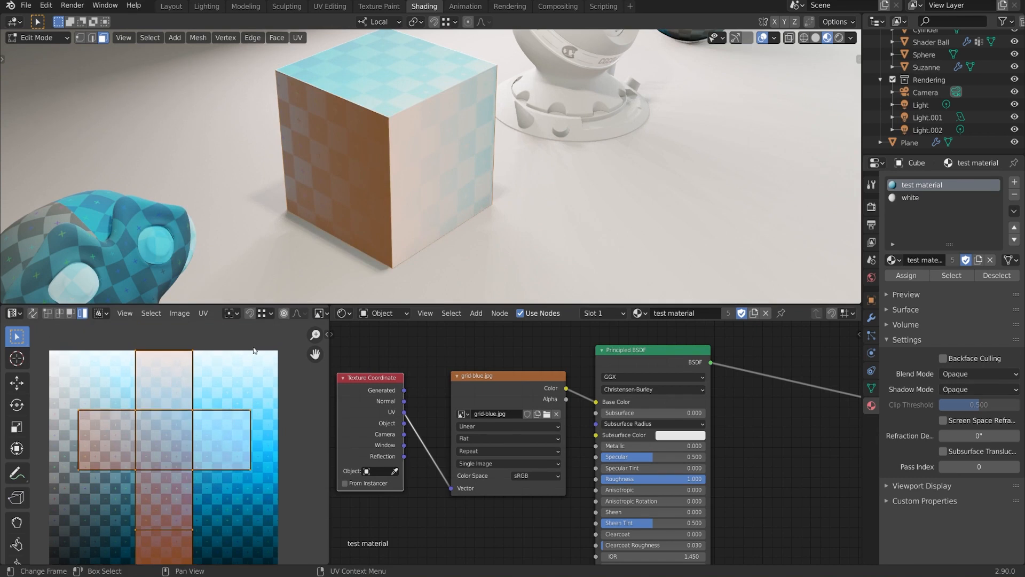
key(h)
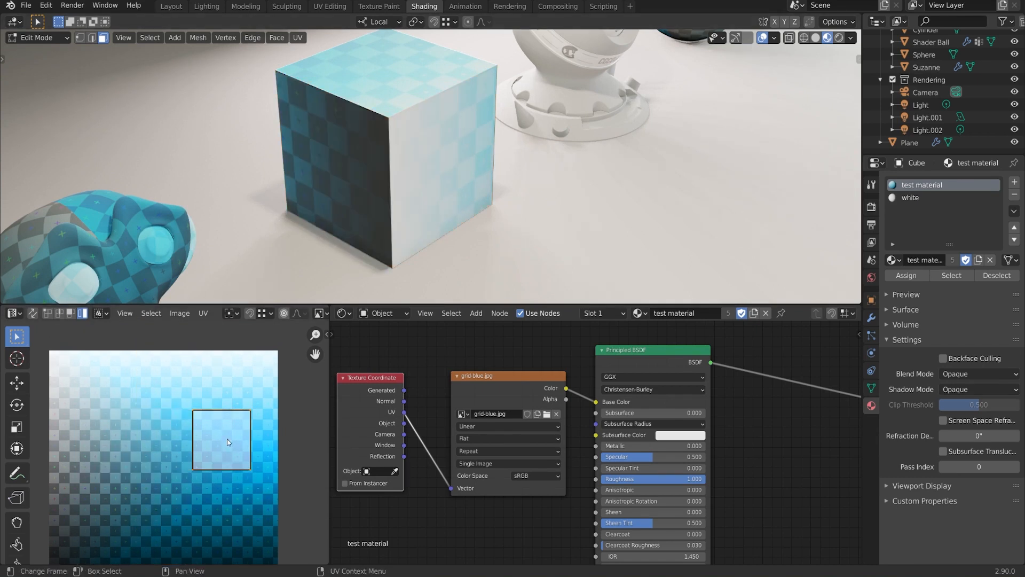
drag(228, 443, 249, 466)
key(alt+h)
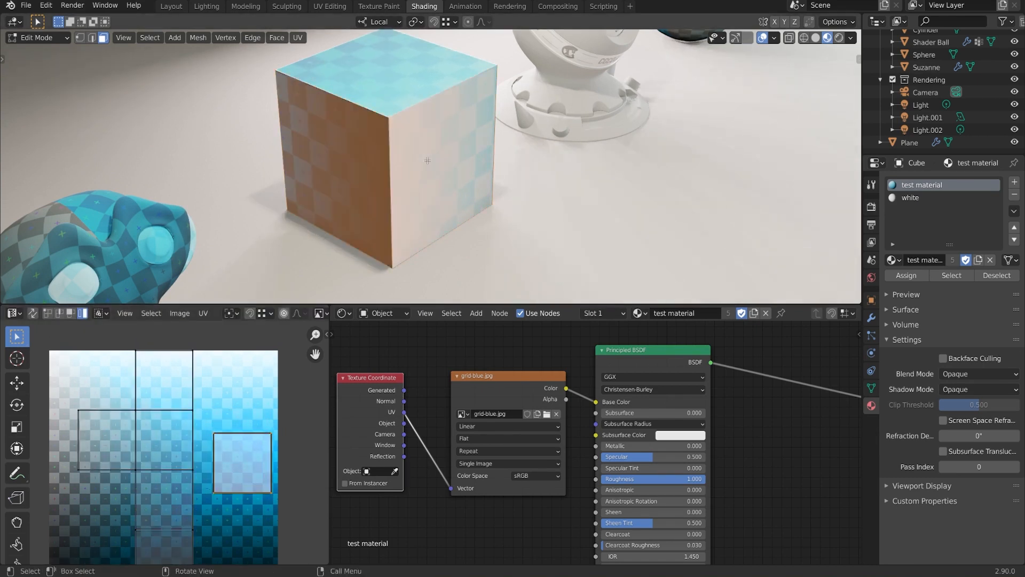
- Leave the cross island in place and move the separate square UV island upward
click(161, 446)
middle_drag(164, 449, 206, 388)
key(g)
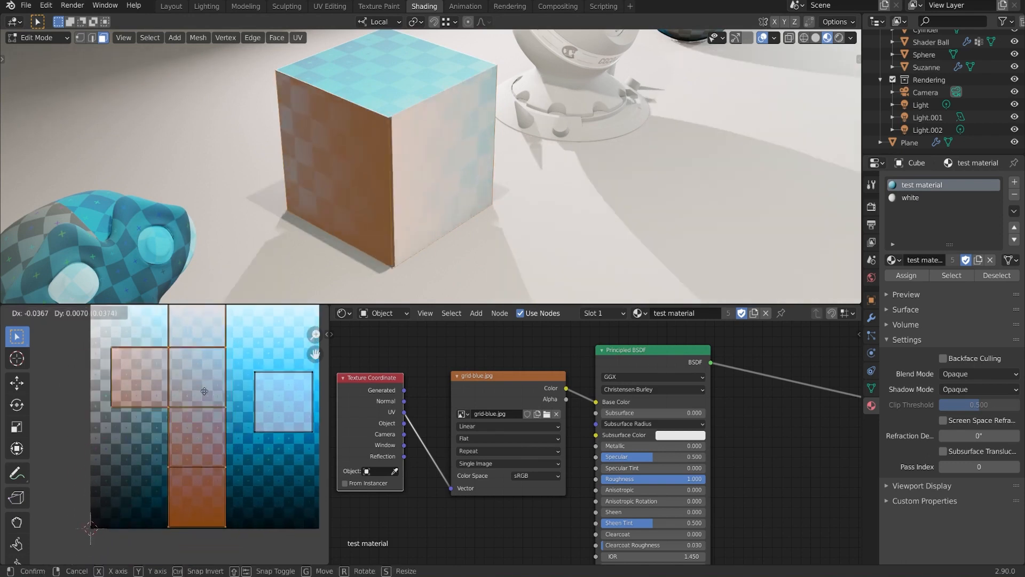
right_click(219, 393)
click(278, 406)
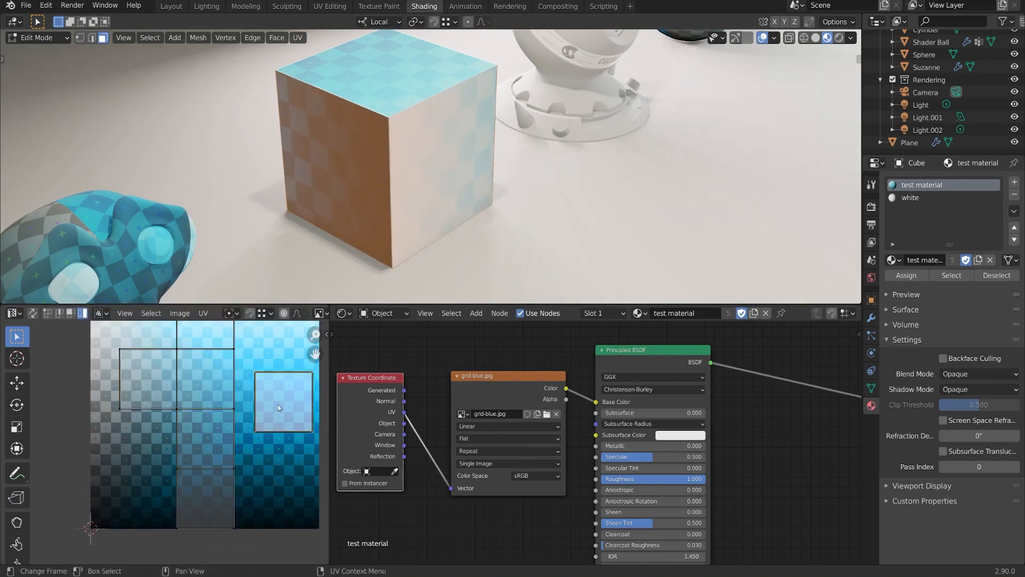
key(g)
click(278, 381)
middle_drag(209, 382, 188, 417)
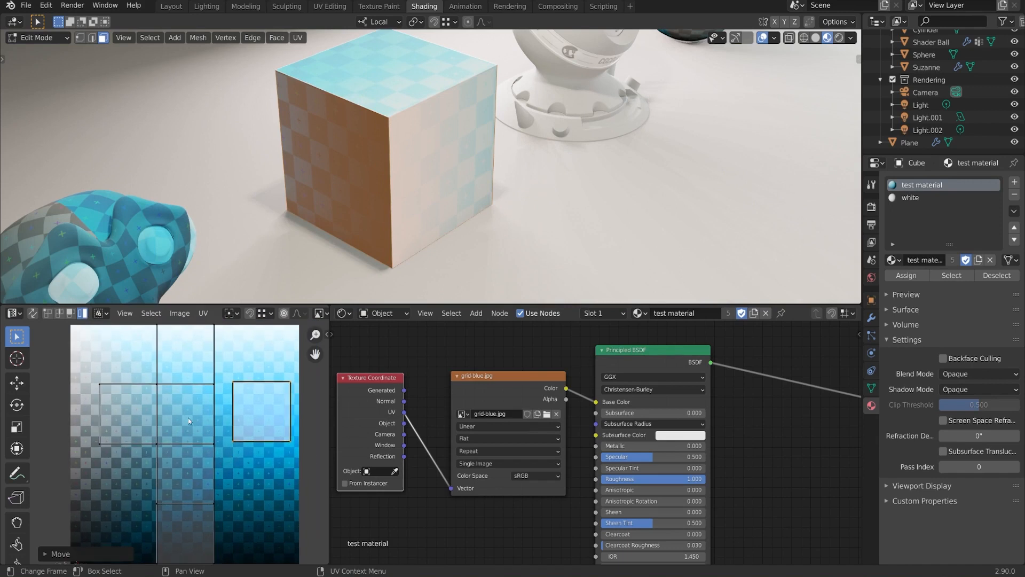
- Move the square island lower and left, then return the cube to Object Mode
click(182, 411)
click(259, 411)
scroll(262, 417, up, 1)
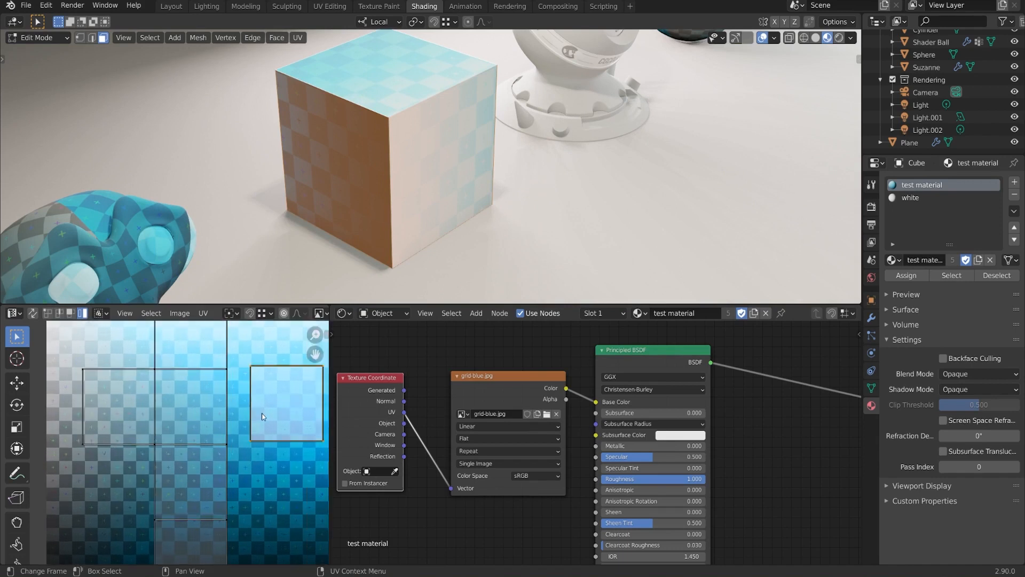
scroll(262, 416, up, 1)
key(g)
click(265, 442)
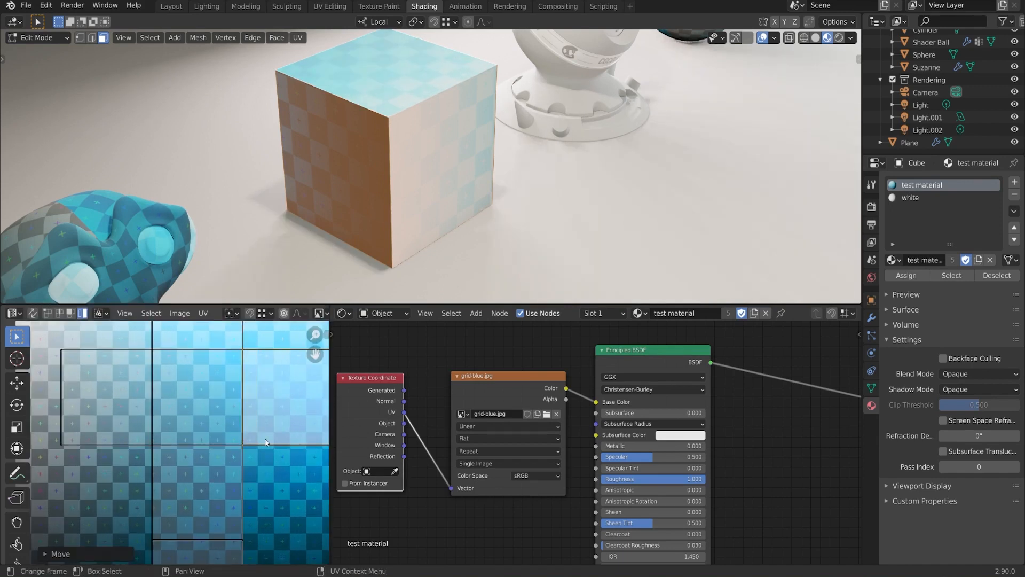
scroll(268, 435, down, 2)
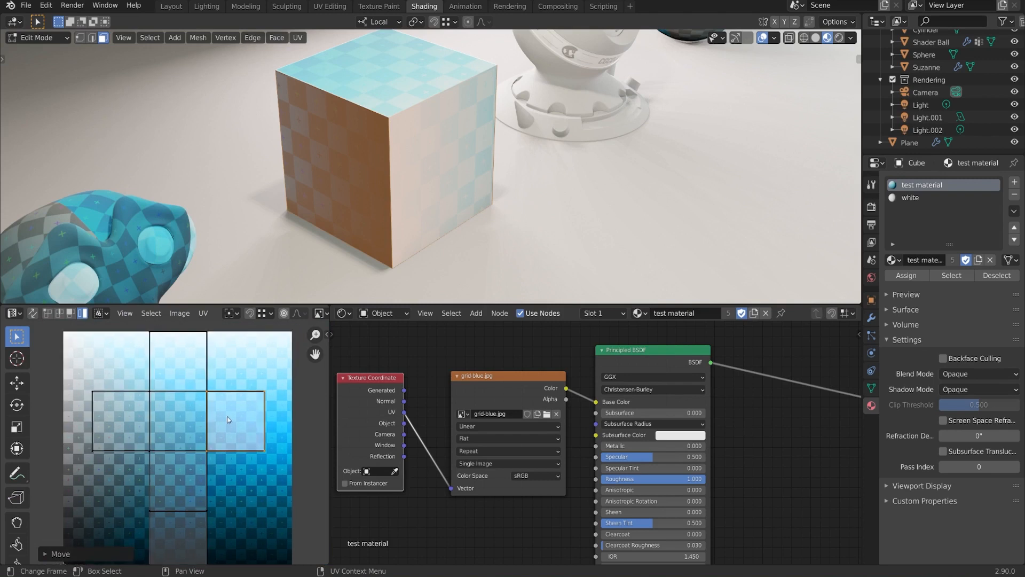
middle_drag(531, 175, 481, 171)
key(Tab)
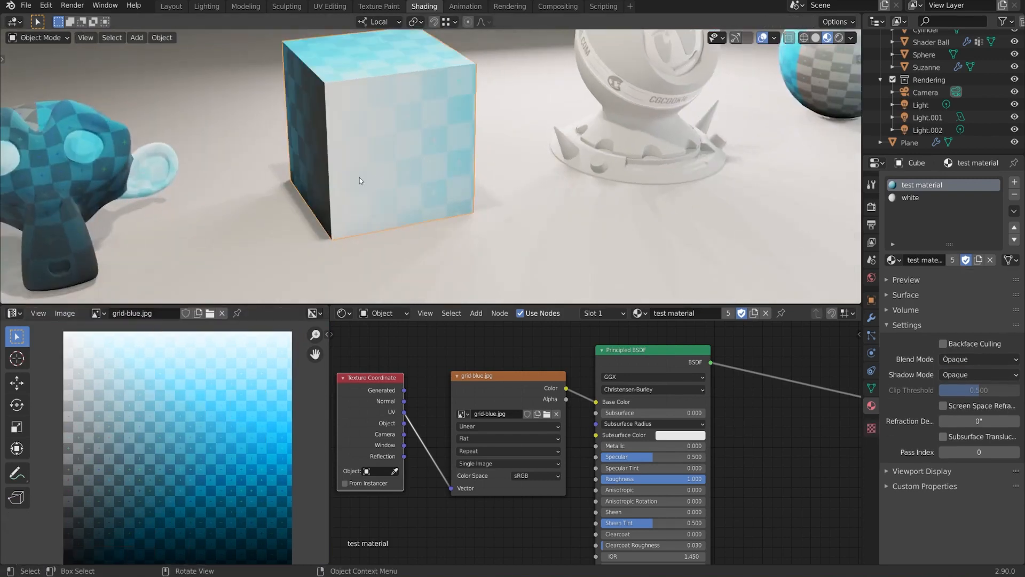
- Select the sphere, enter Edit Mode and select all of its faces
scroll(569, 174, down, 2)
shift+middle_drag(636, 167, 517, 149)
click(650, 203)
scroll(497, 160, up, 2)
key(Tab)
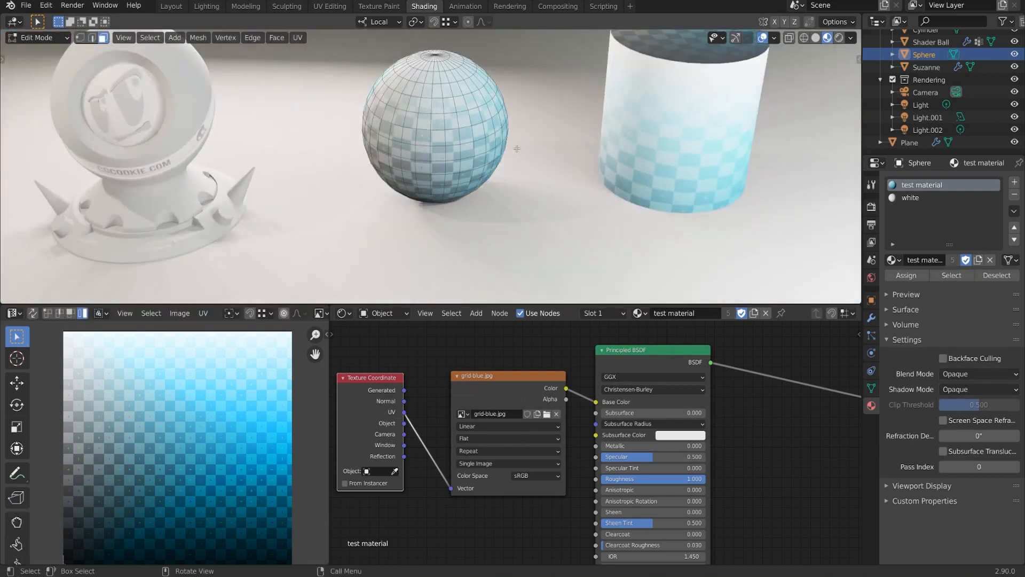
key(a)
- Box-select all of the sphere's UVs in the UV Editor
scroll(274, 474, down, 1)
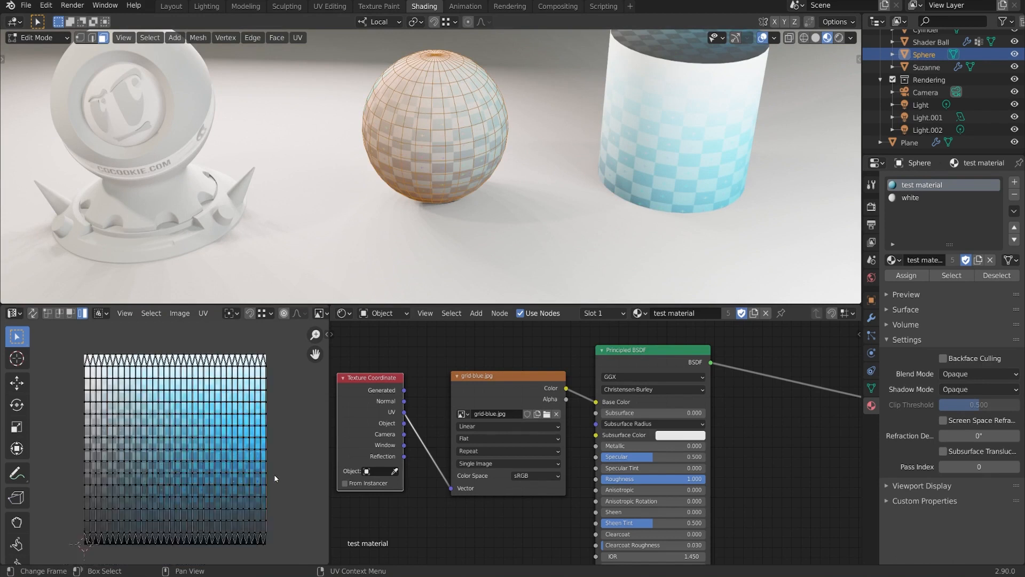
middle_drag(269, 458, 279, 463)
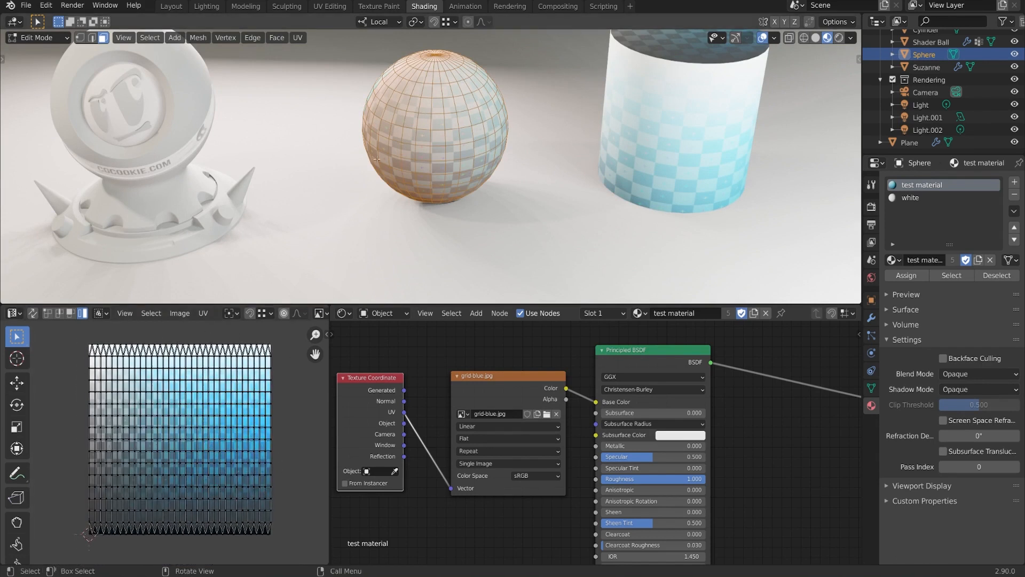
middle_drag(348, 155, 446, 163)
scroll(422, 142, up, 2)
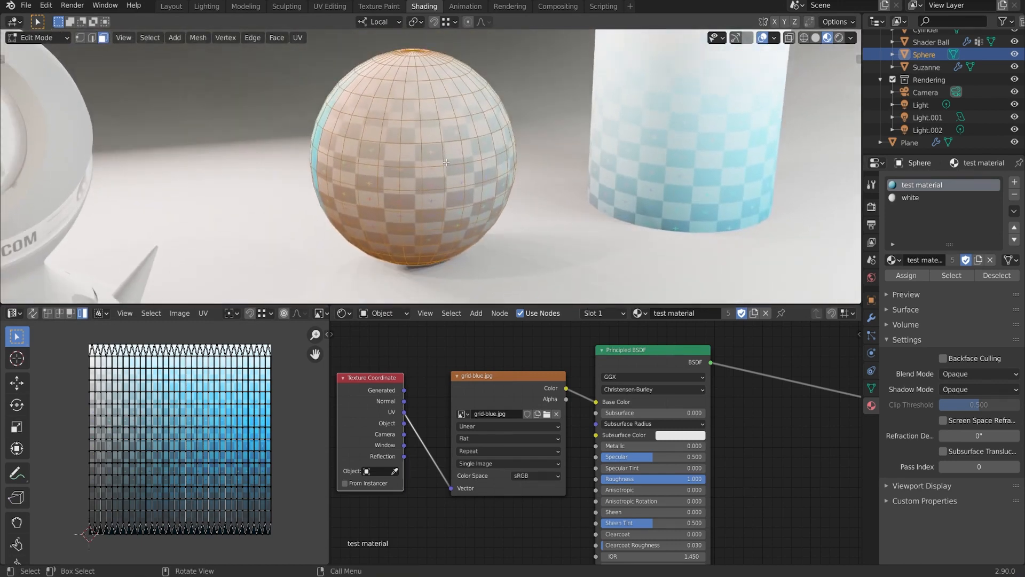
scroll(446, 162, up, 3)
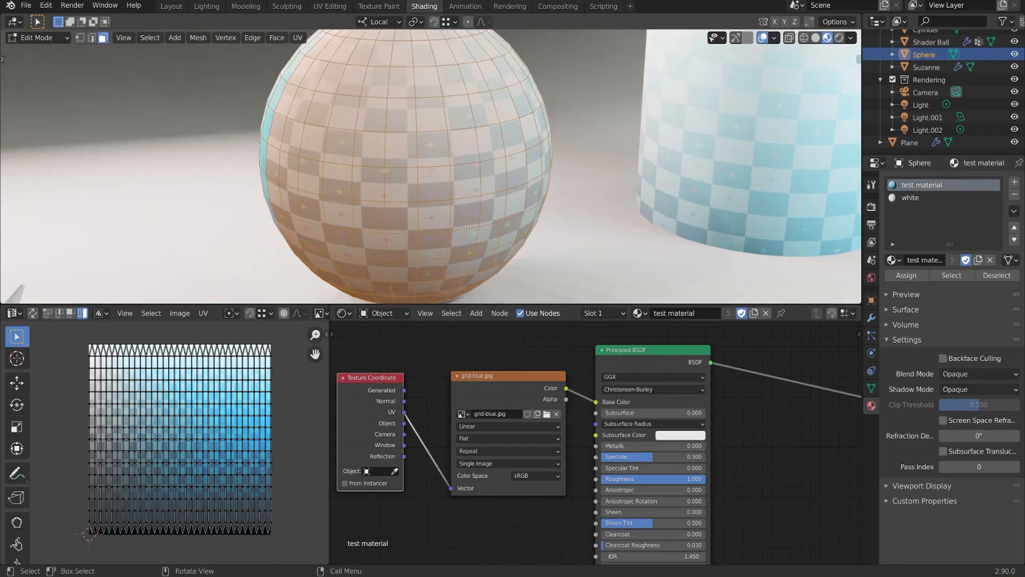
mouse_move(446, 162)
middle_down()
mouse_move(390, 206)
mouse_move(499, 167)
mouse_move(465, 168)
middle_up()
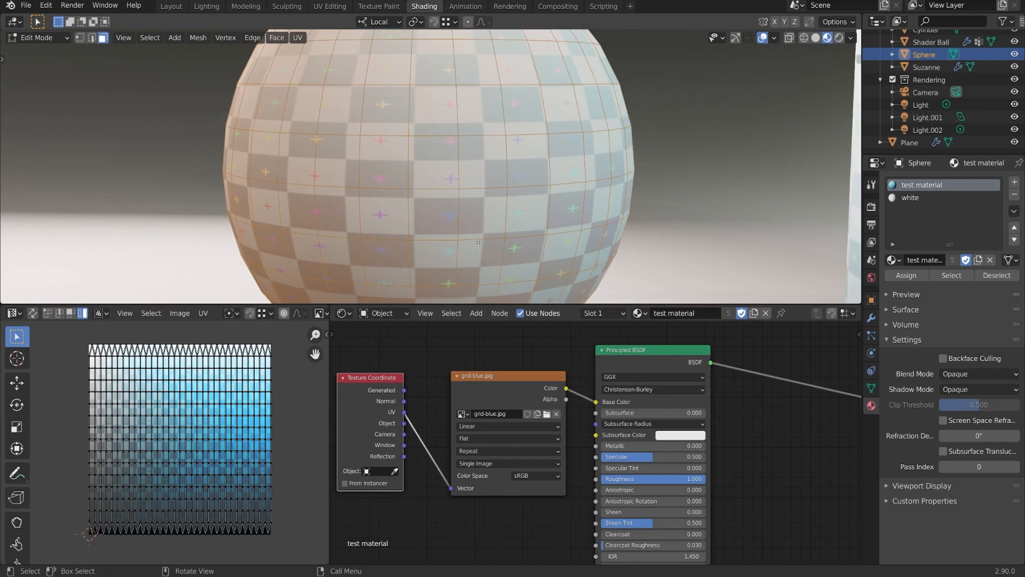
middle_drag(447, 244, 473, 247)
mouse_move(69, 333)
mouse_down()
mouse_move(288, 567)
mouse_move(288, 552)
mouse_up()
middle_drag(288, 475, 283, 472)
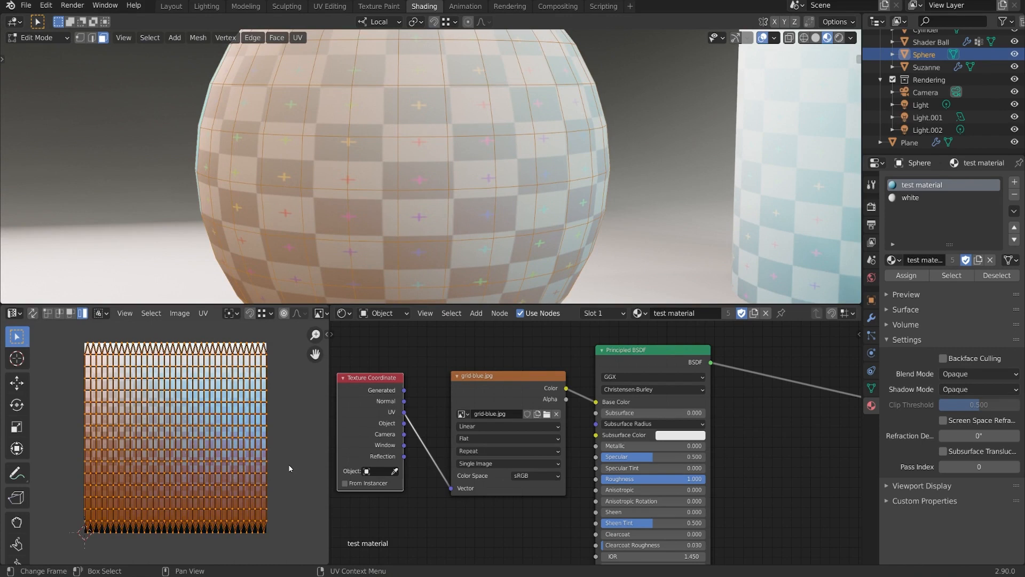
- Scale the sphere's selected UVs along Y to about 0.55
key(s)
key(y)
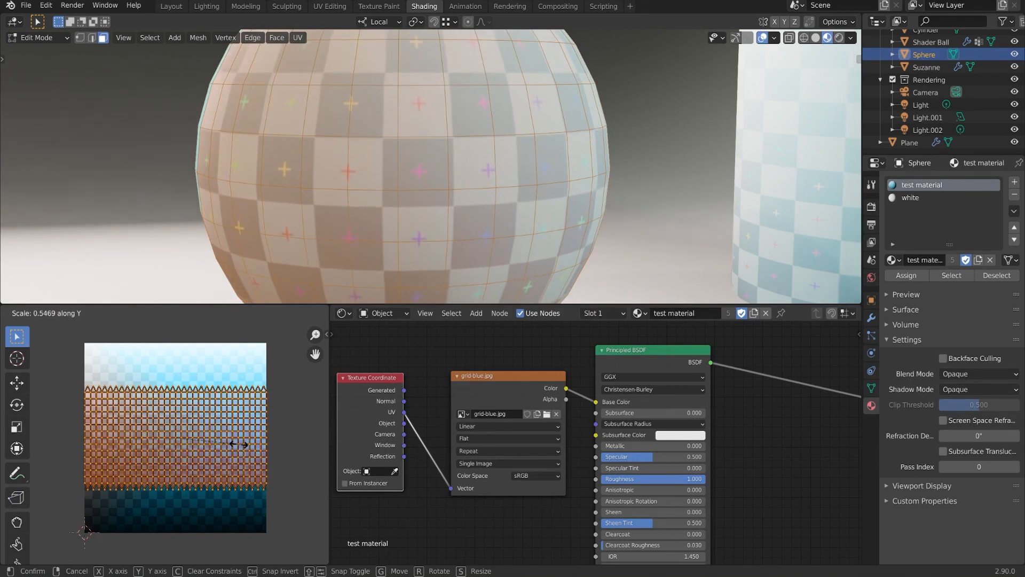
click(248, 442)
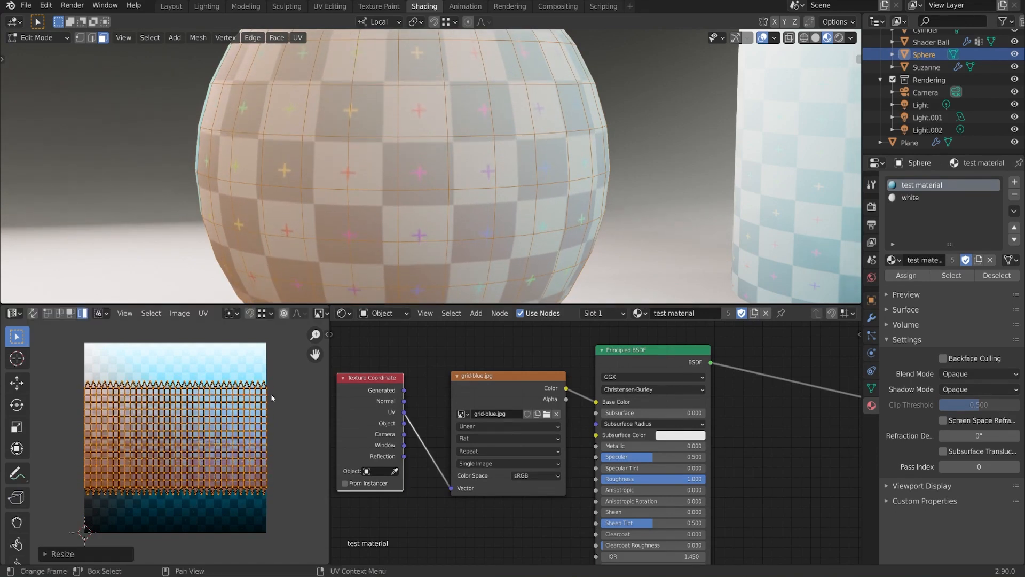
middle_drag(443, 145, 539, 216)
scroll(214, 463, up, 1)
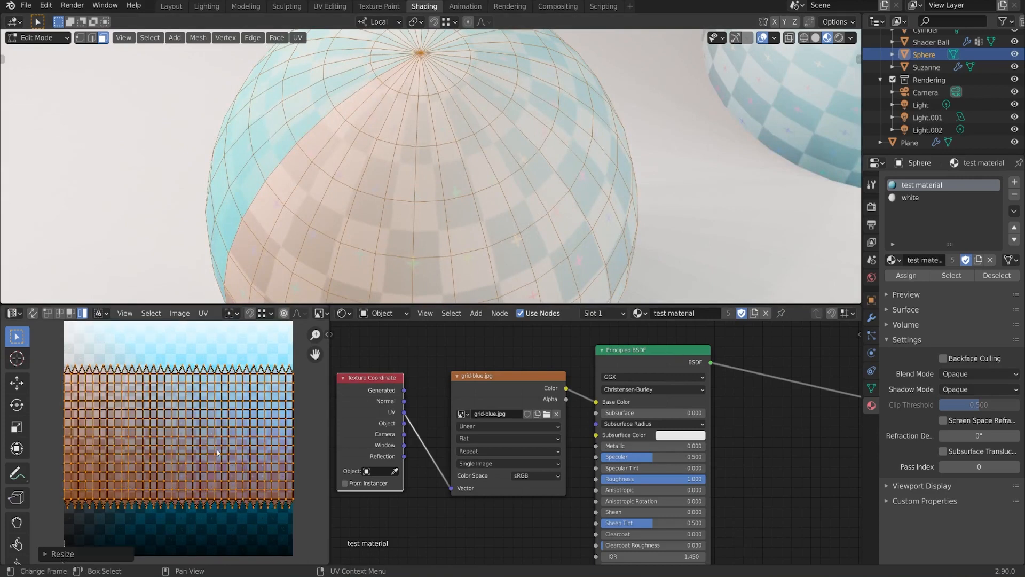
middle_drag(218, 427, 218, 425)
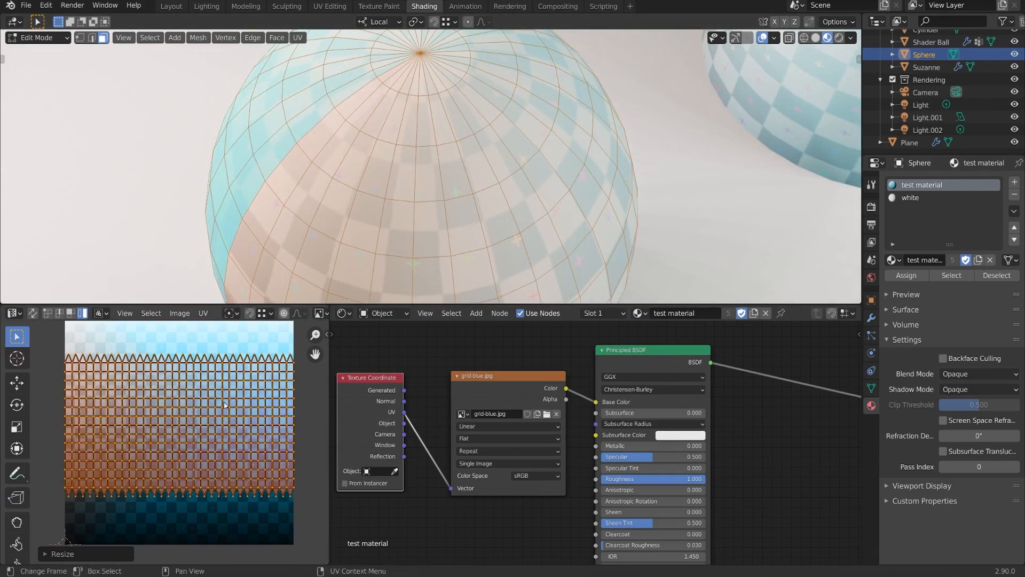
- Orbit around the sphere to check that its grid squares look even
middle_drag(480, 137, 528, 136)
middle_drag(497, 92, 532, 159)
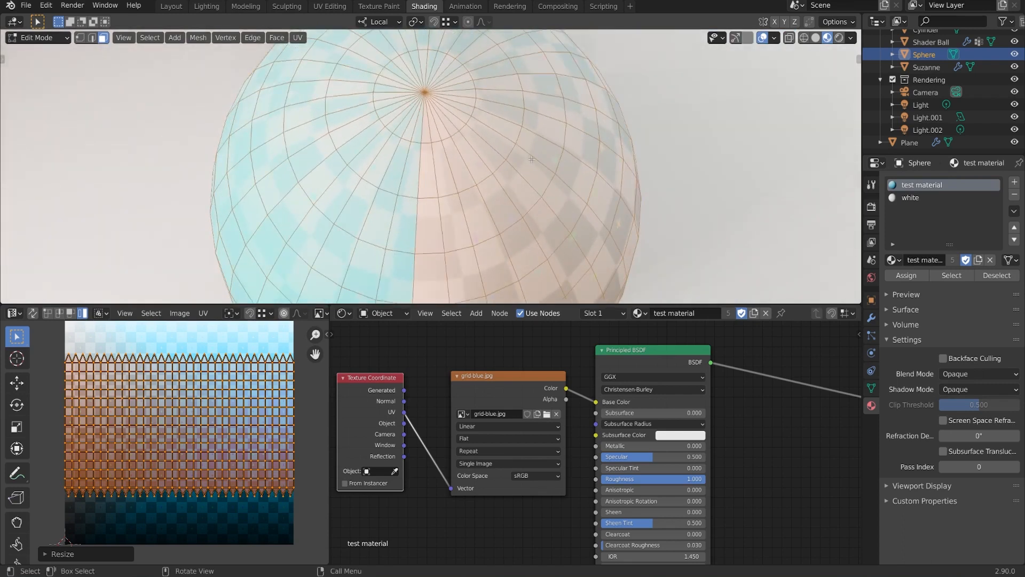
middle_drag(565, 182, 533, 170)
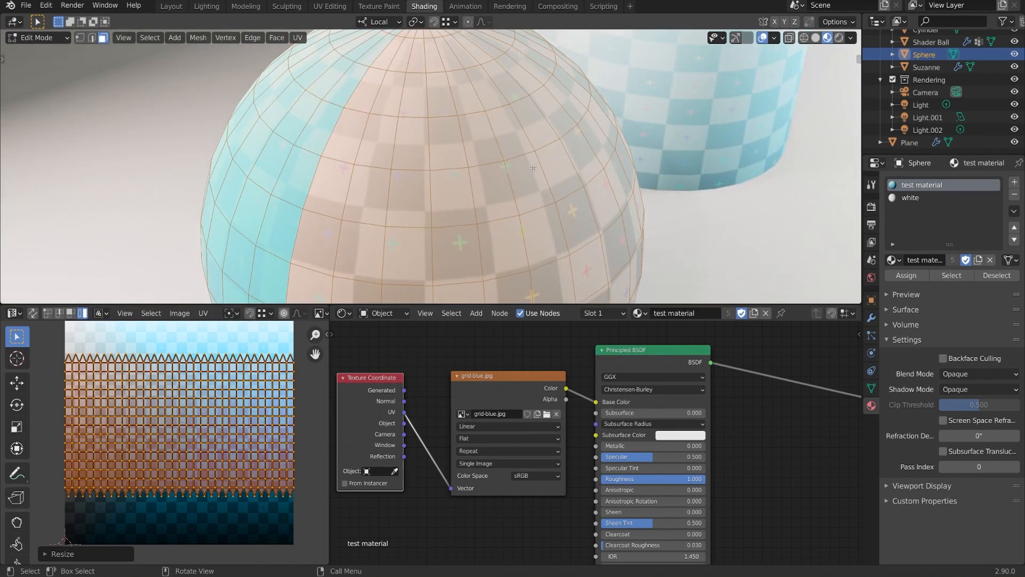
scroll(533, 168, down, 1)
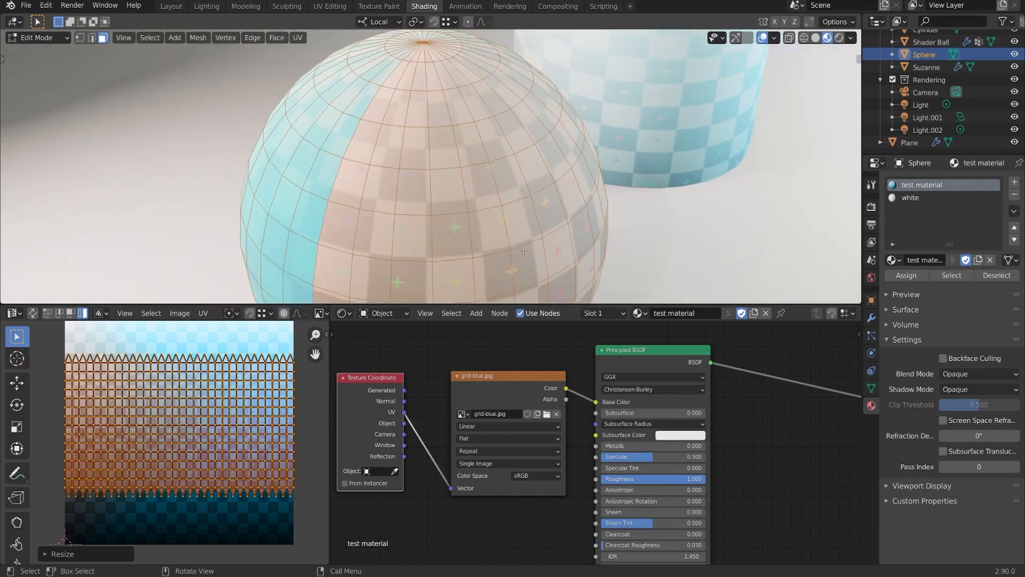
middle_drag(523, 252, 556, 249)
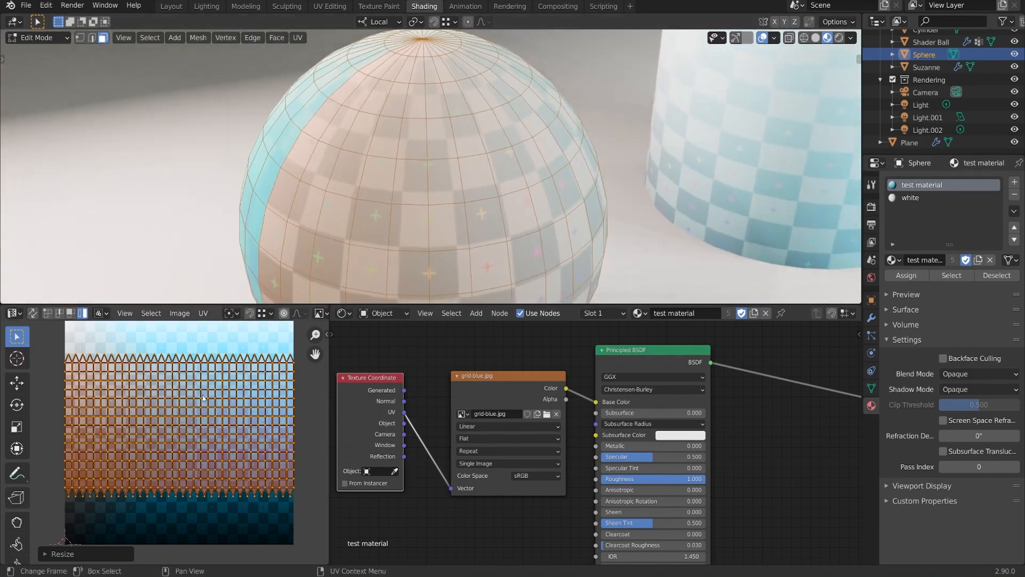
middle_drag(362, 206, 375, 220)
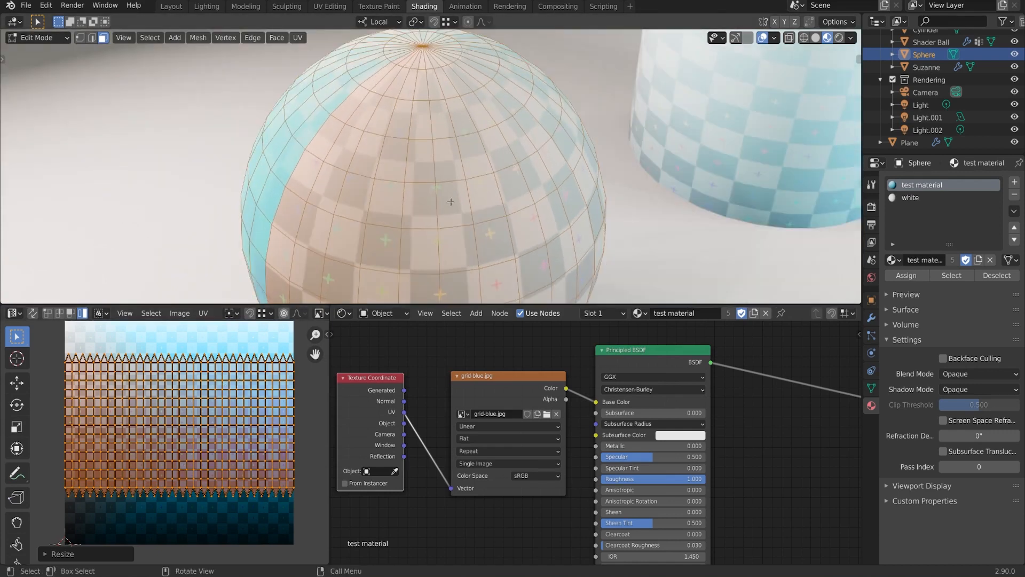
middle_drag(451, 202, 418, 186)
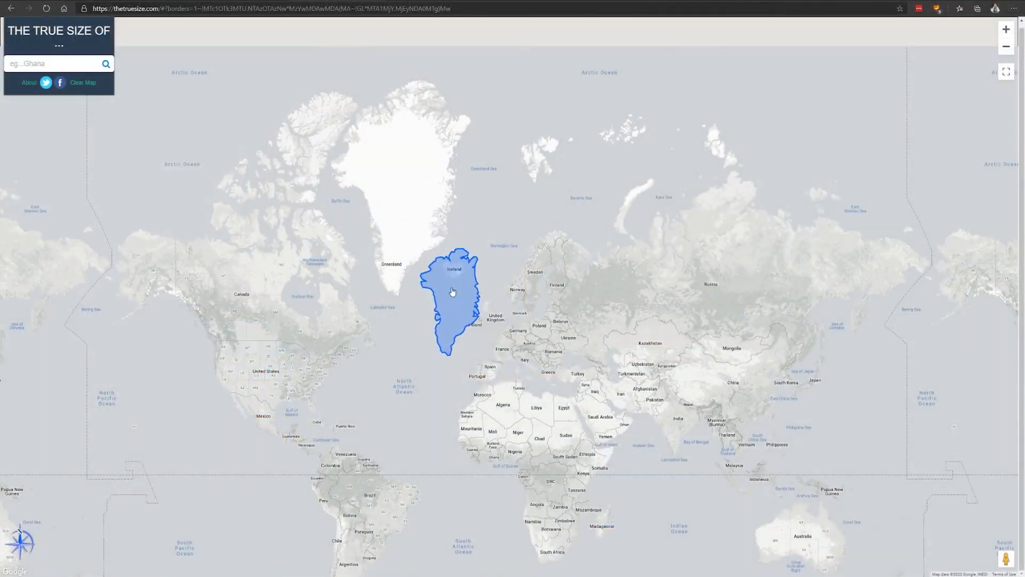
- Place Greenland's outline over Saudi Arabia, then add the United States and drag it onto West Africa
drag(457, 294, 590, 414)
click(48, 62)
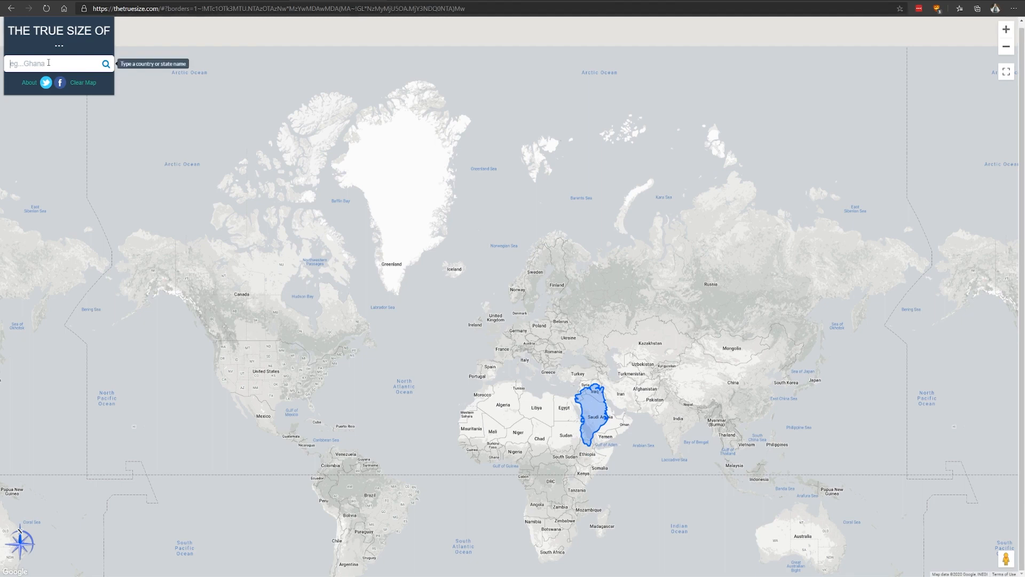
text(uni)
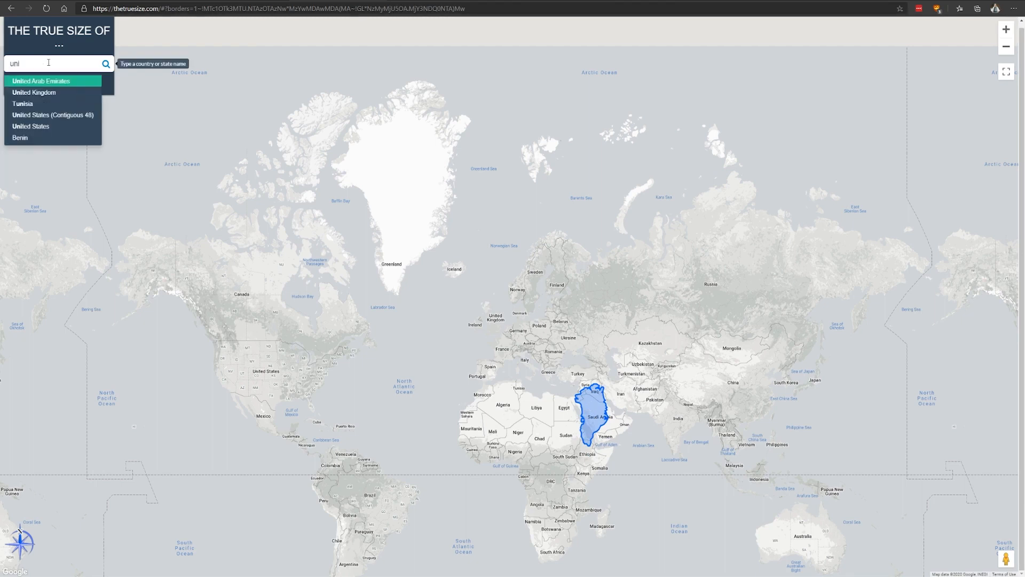
click(49, 124)
drag(481, 278, 255, 273)
mouse_move(312, 322)
mouse_down()
mouse_move(481, 380)
mouse_move(613, 374)
mouse_up()
scroll(534, 376, up, 1)
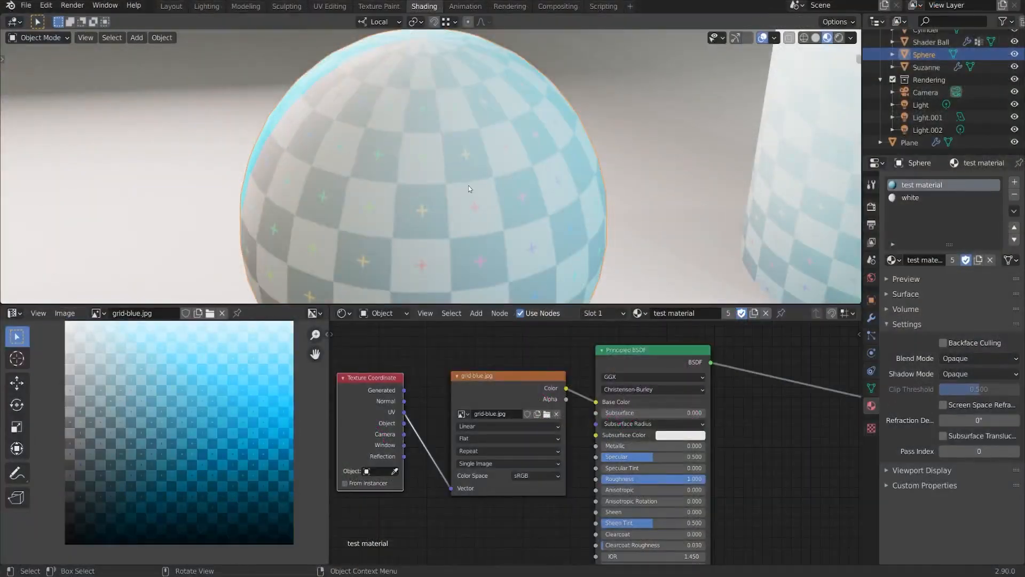
- Use Solid shading with Texture colour so objects show the grid-blue.jpg checker pattern
middle_drag(469, 188, 511, 185)
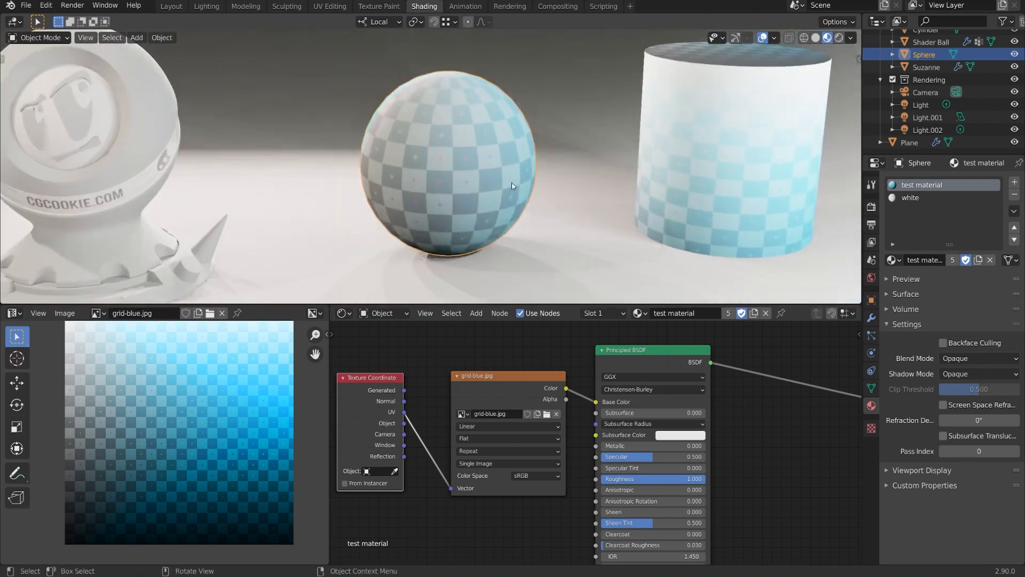
click(816, 38)
middle_drag(614, 166, 657, 144)
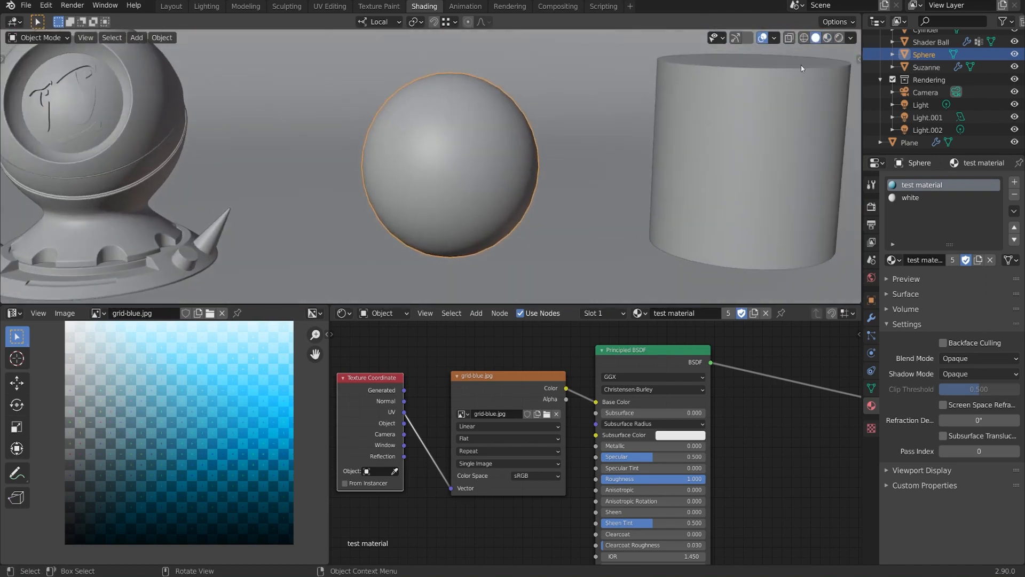
click(851, 38)
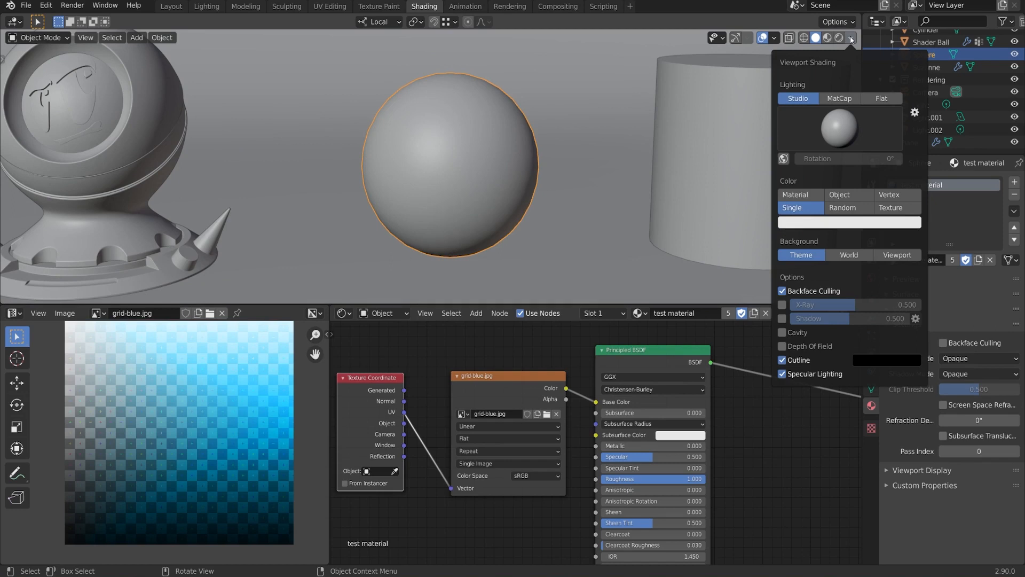
click(889, 208)
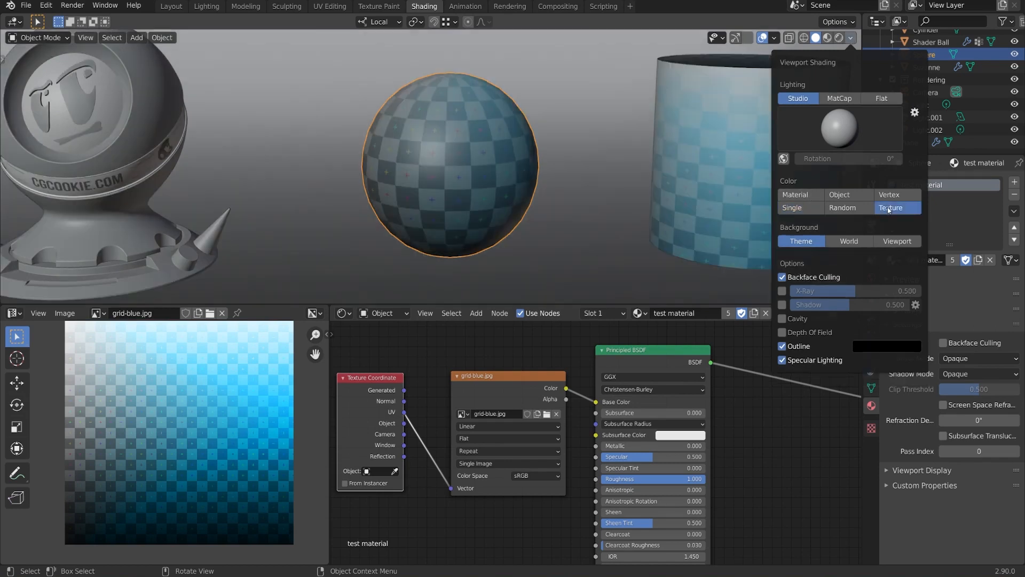
scroll(521, 354, down, 1)
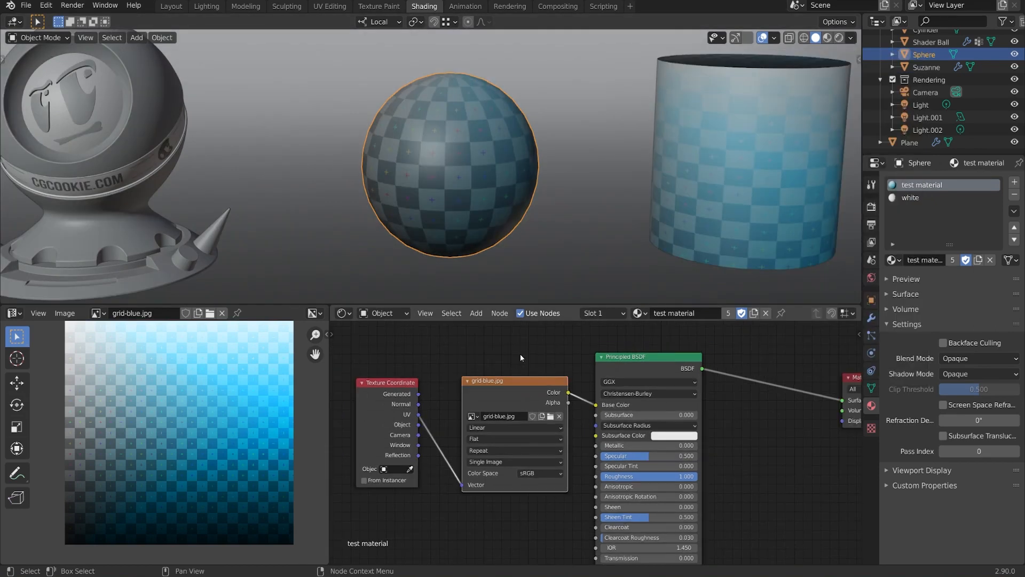
middle_drag(520, 366, 527, 354)
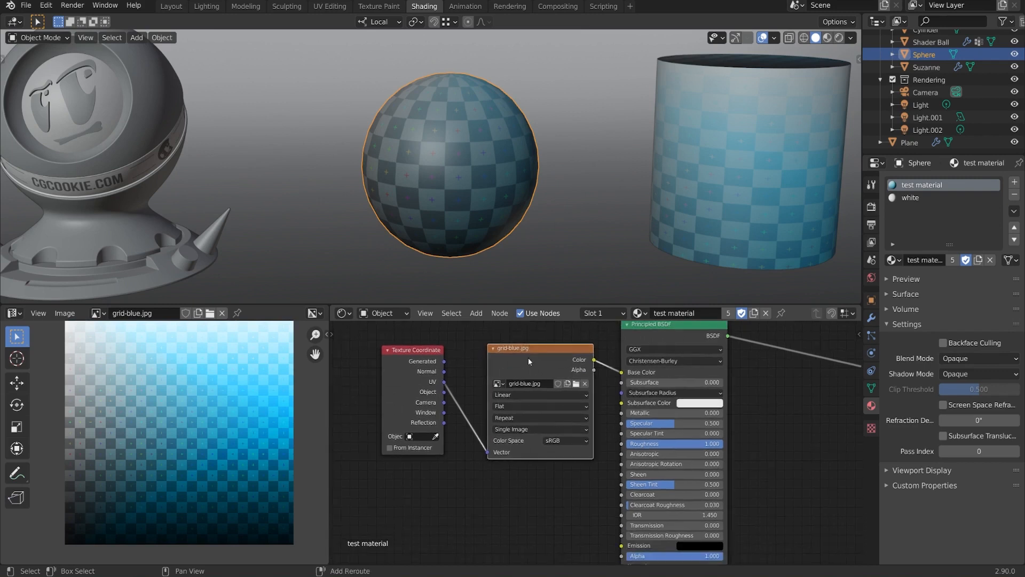
key(shift+d)
click(508, 479)
middle_drag(509, 479, 525, 432)
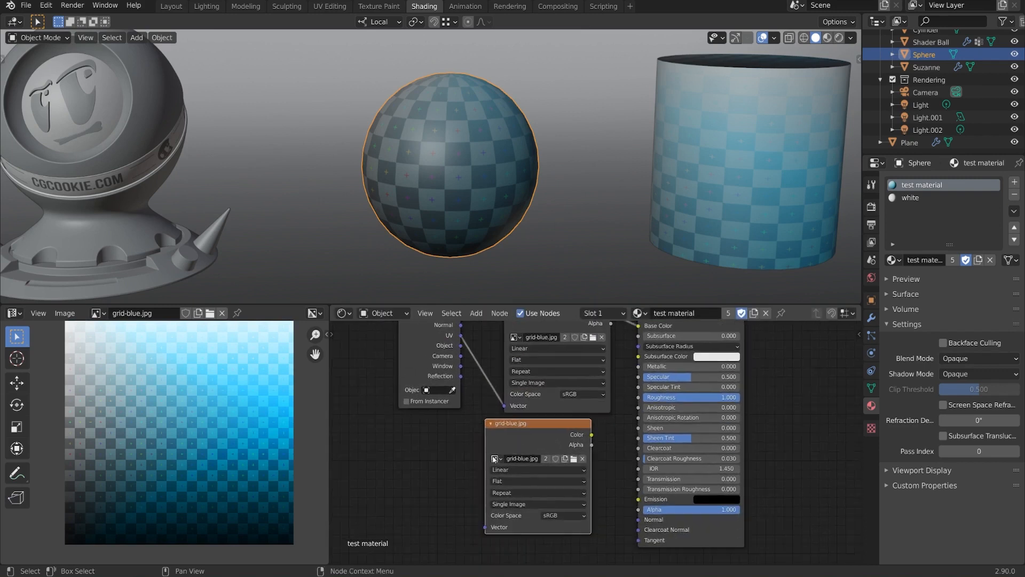
click(494, 458)
click(519, 482)
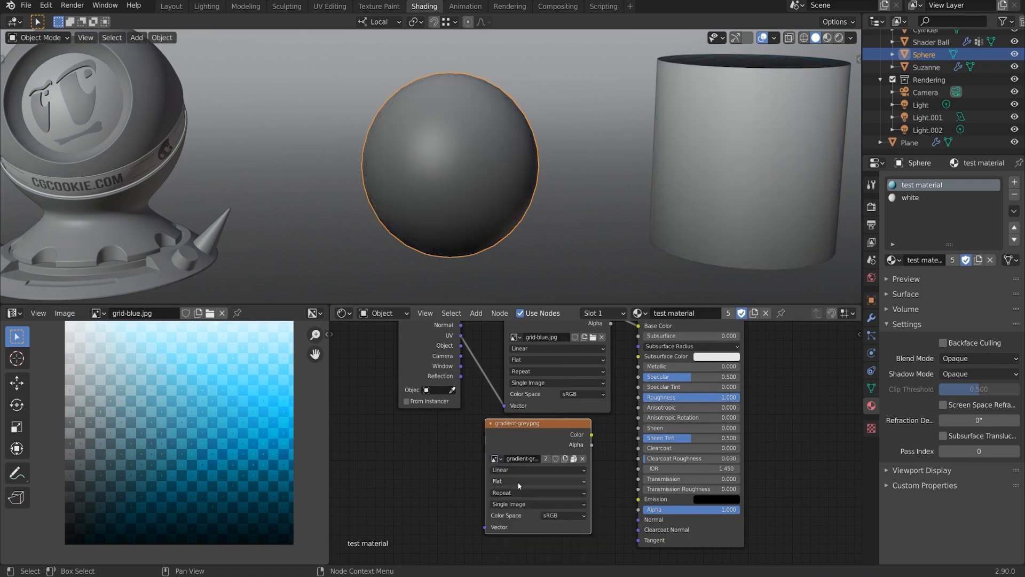
scroll(469, 229, down, 2)
scroll(487, 190, down, 1)
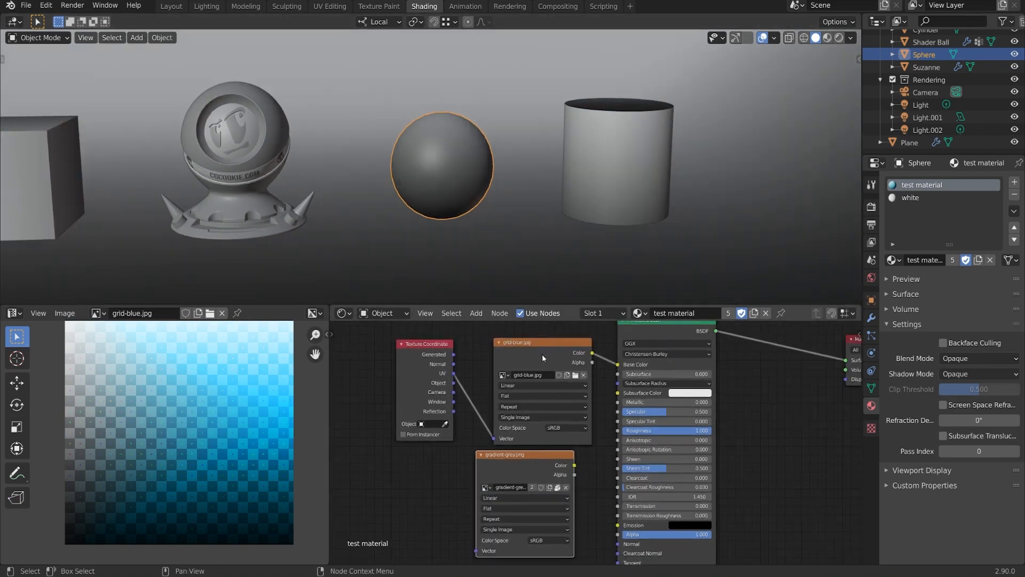
click(543, 354)
click(519, 460)
click(534, 354)
middle_drag(438, 207, 481, 223)
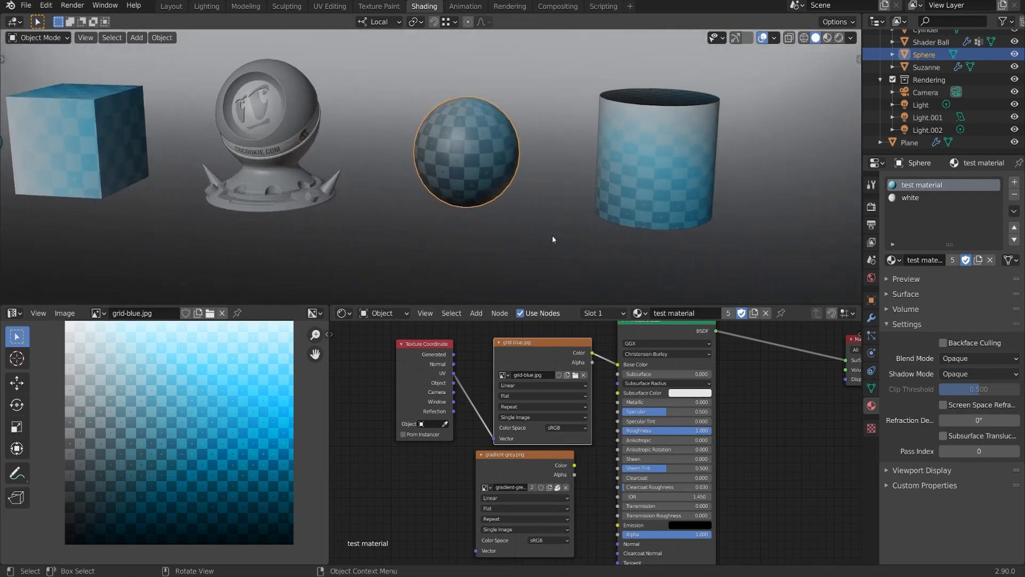
middle_drag(666, 330, 648, 347)
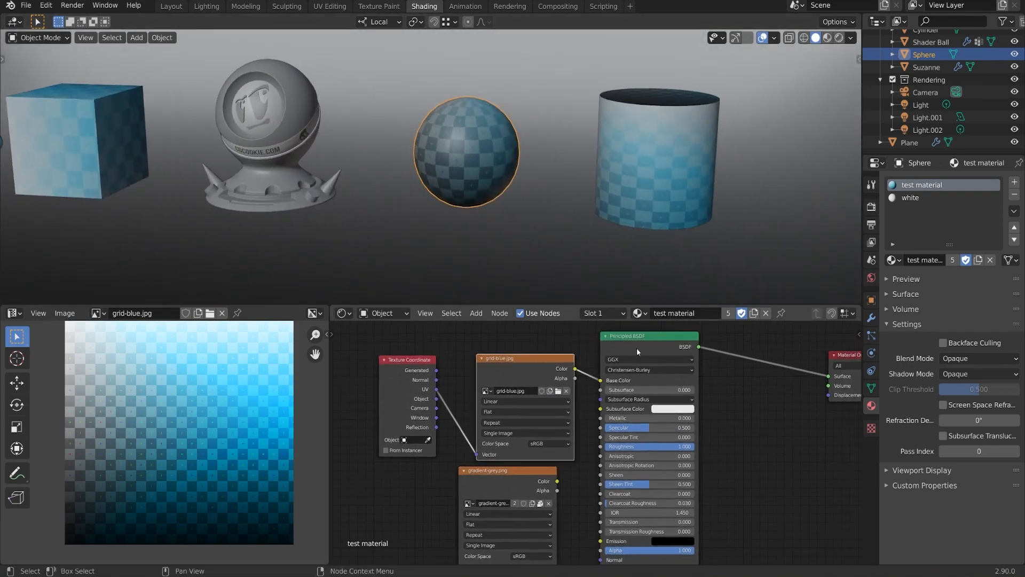
scroll(502, 477, down, 1)
middle_drag(502, 476, 553, 424)
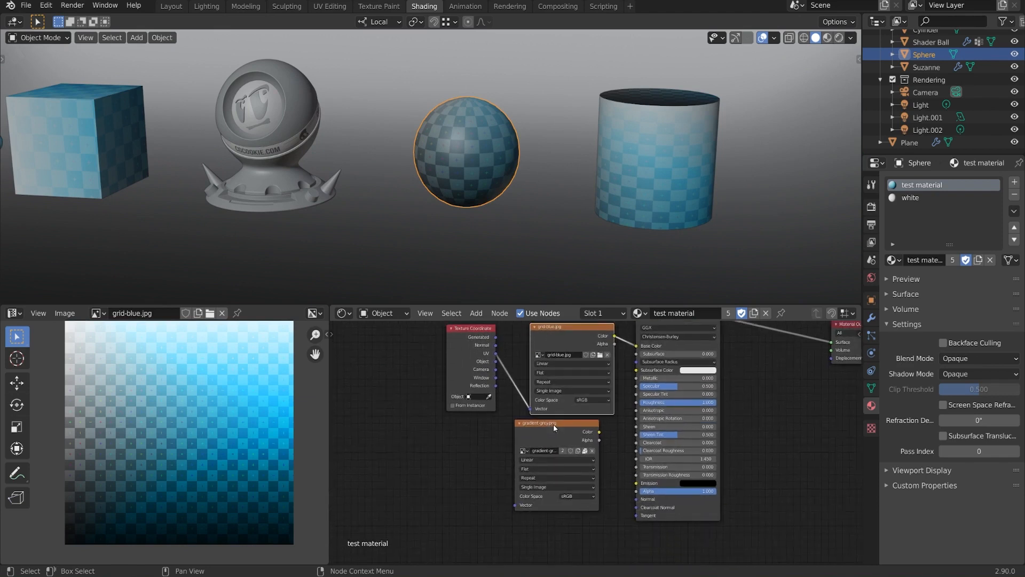
drag(553, 424, 485, 461)
click(568, 331)
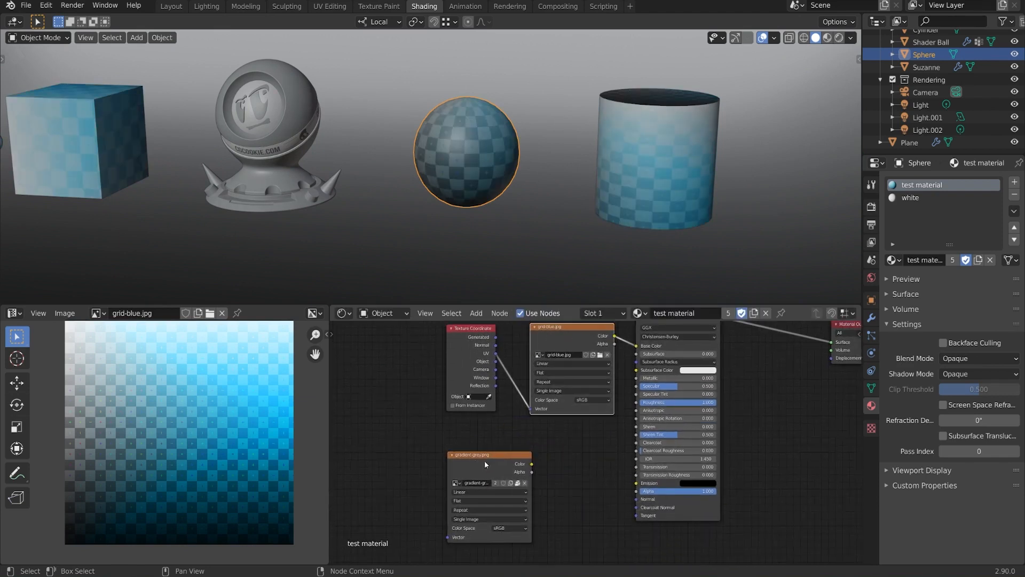
click(484, 460)
key(x)
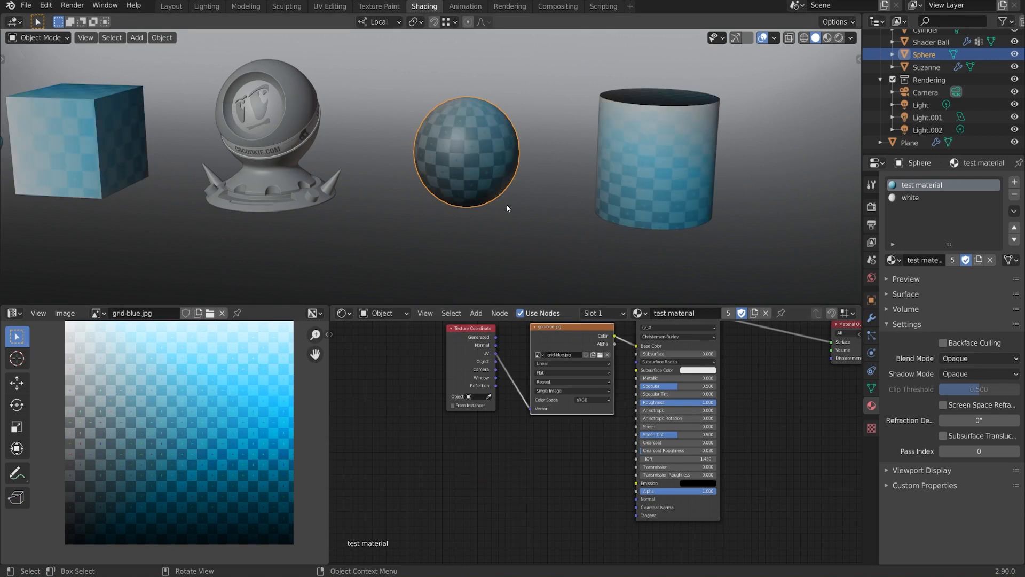
middle_drag(506, 205, 530, 231)
scroll(531, 231, up, 2)
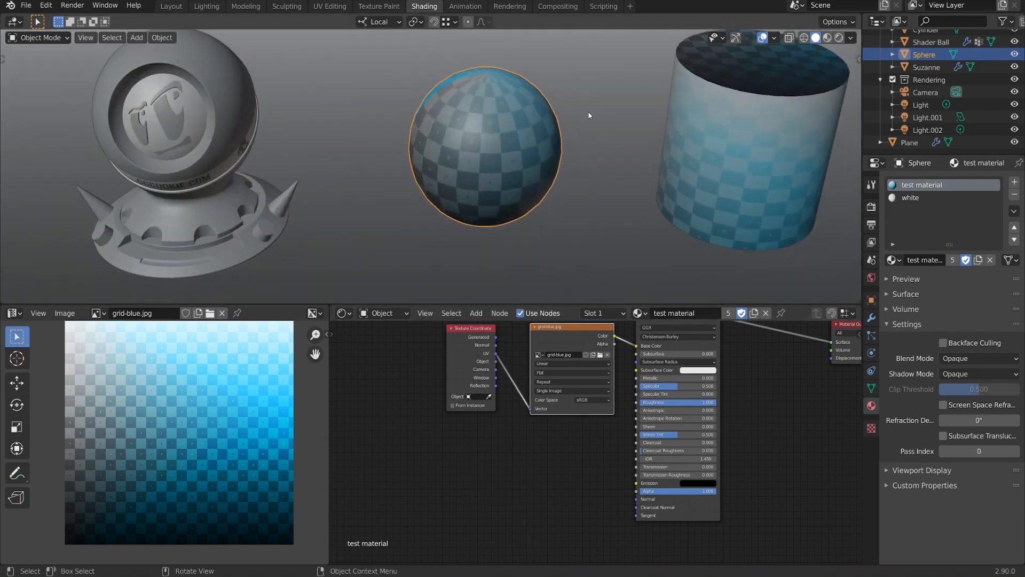
middle_drag(588, 115, 572, 140)
- Switch the viewport lighting from Studio to Flat and select Suzanne
click(850, 39)
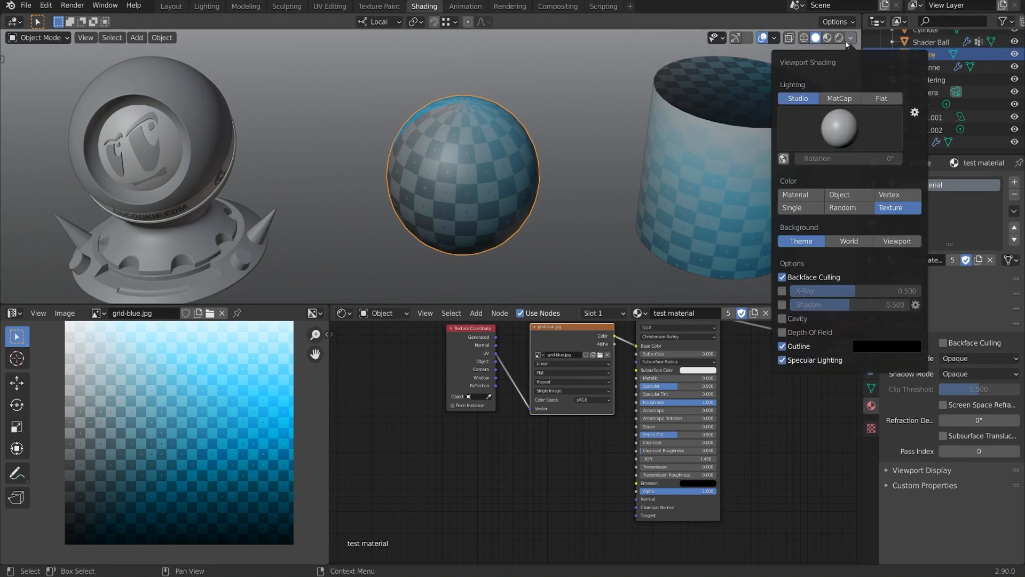
click(881, 99)
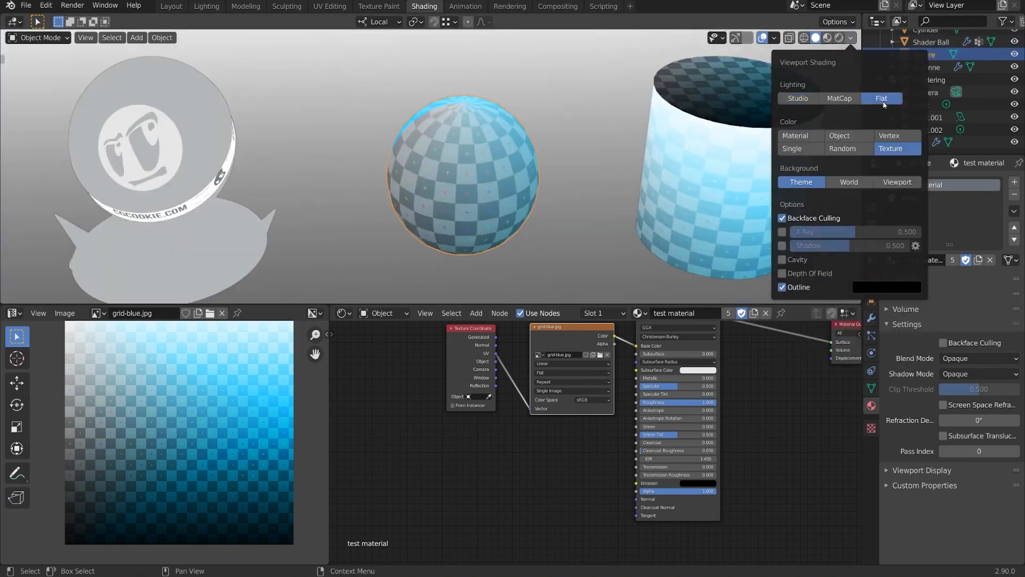
middle_drag(566, 206, 419, 171)
click(325, 177)
- Enter Edit Mode on Suzanne and select all to show her UV layout
key(Tab)
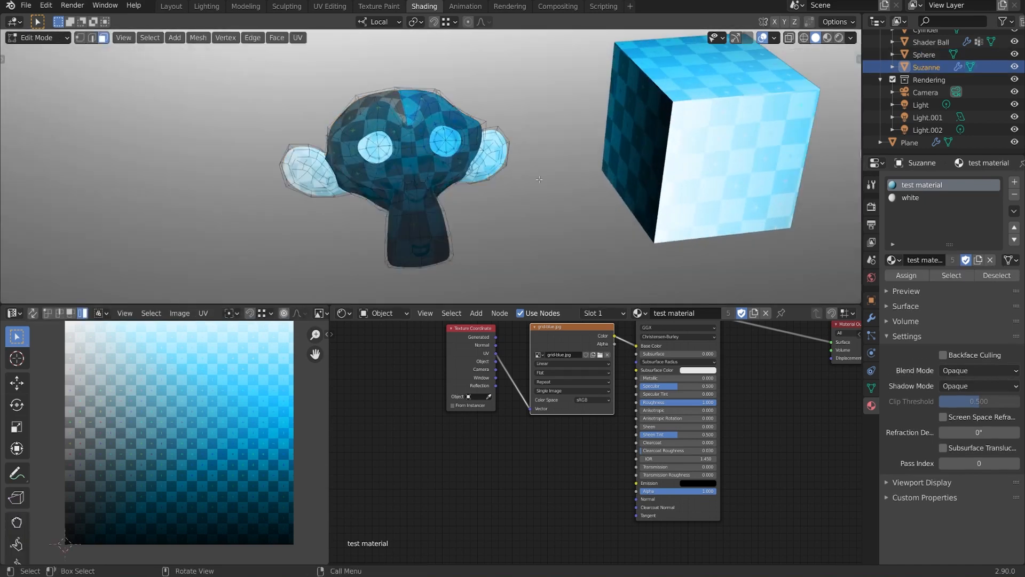
key(a)
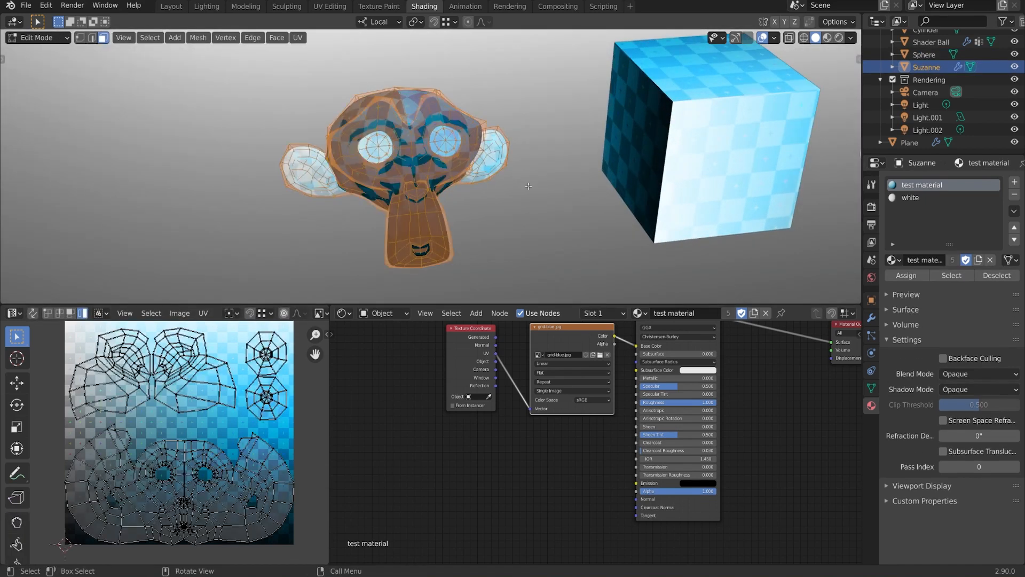
middle_drag(528, 186, 533, 187)
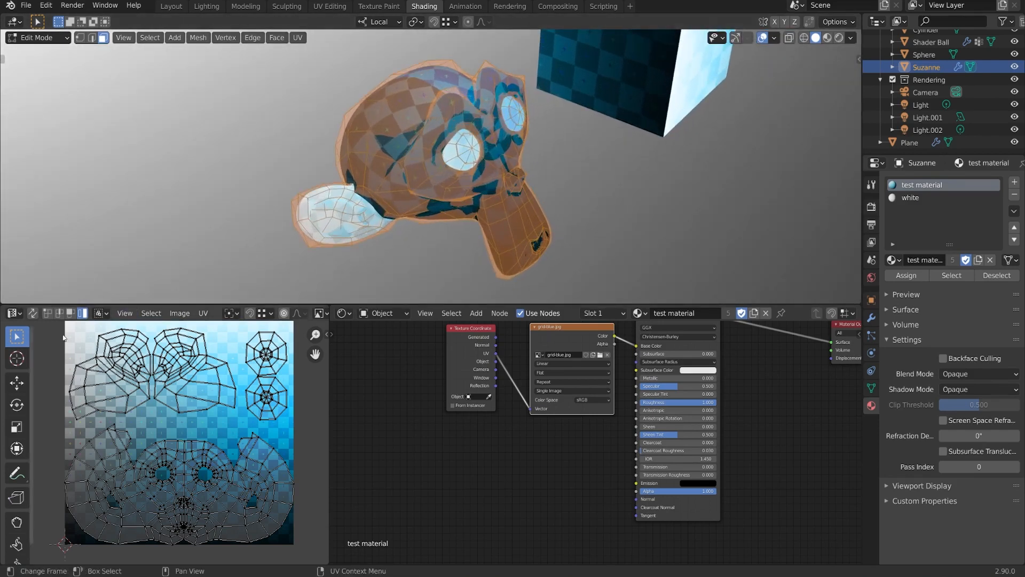
middle_drag(249, 371, 223, 404)
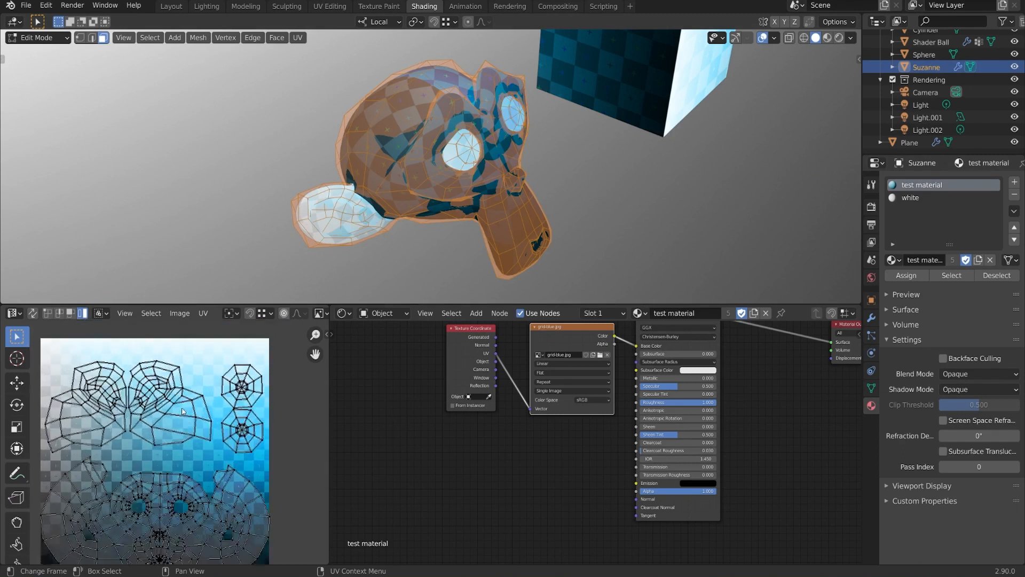
scroll(235, 400, up, 1)
- Reposition the eye and both ear UV islands
click(268, 385)
middle_drag(464, 196, 393, 223)
scroll(393, 223, up, 1)
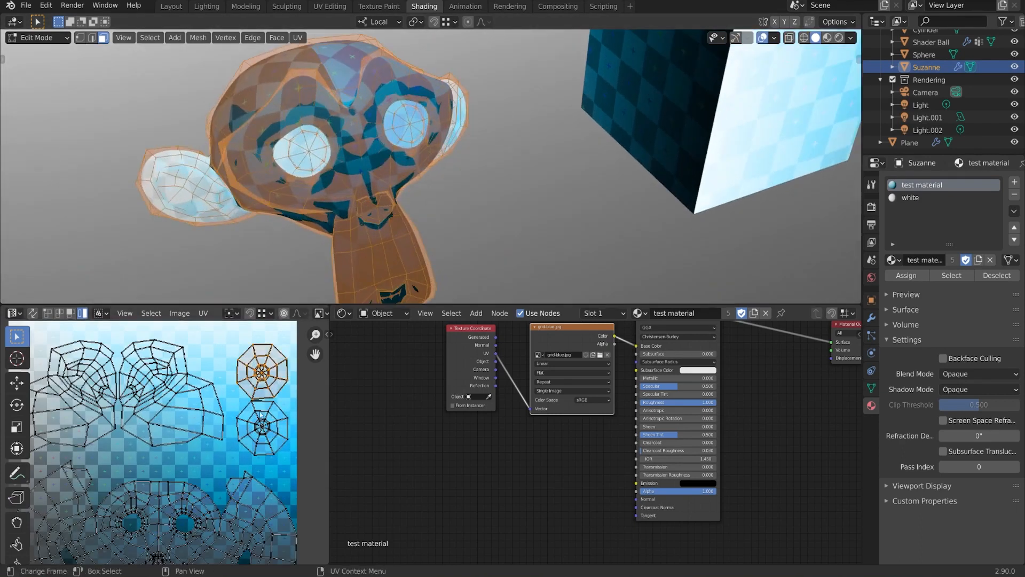
key(g)
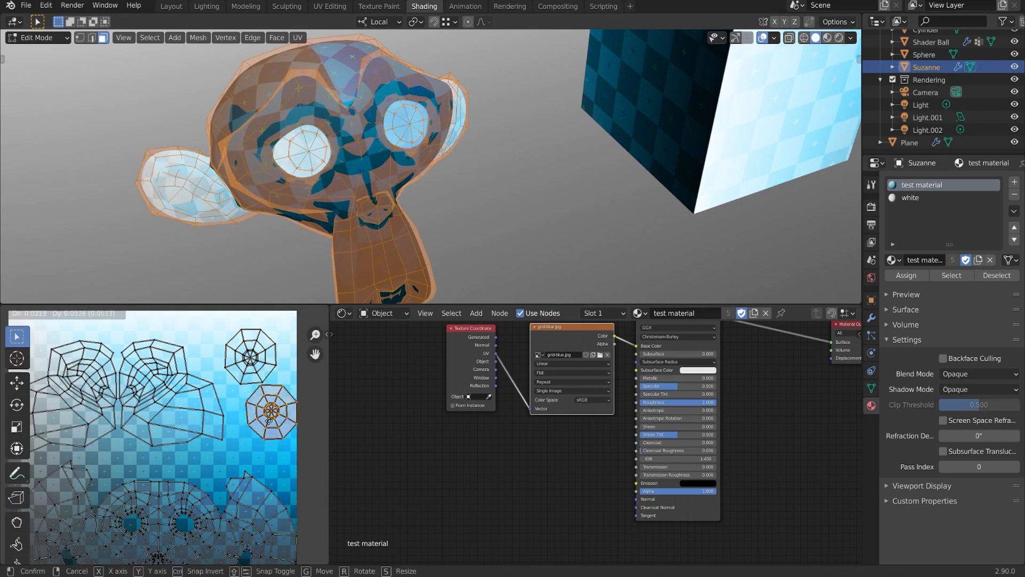
click(161, 395)
key(g)
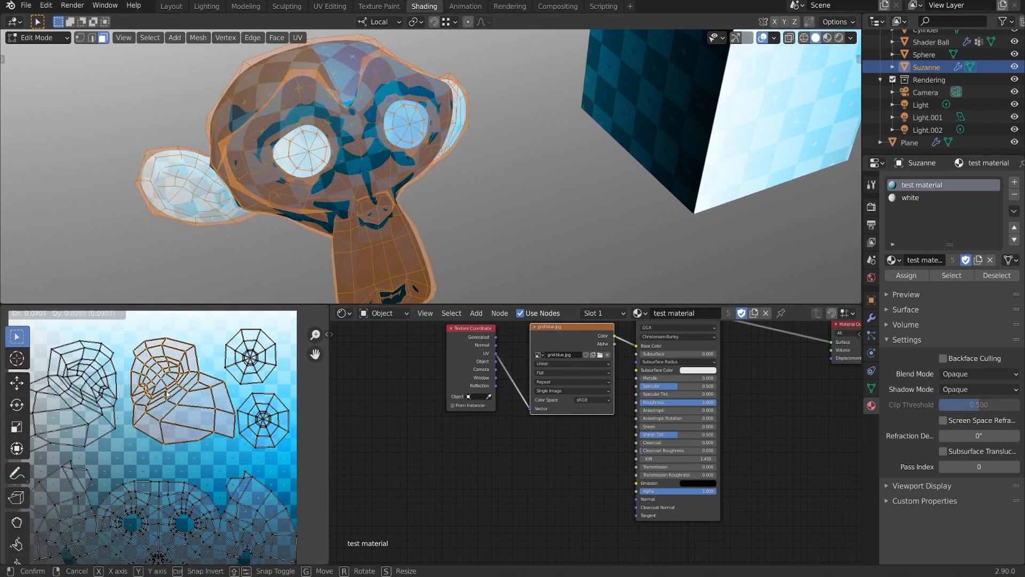
click(167, 390)
click(88, 396)
key(g)
click(86, 388)
- Move the main face UV island to the right and shrink it
middle_drag(235, 447, 246, 382)
click(176, 476)
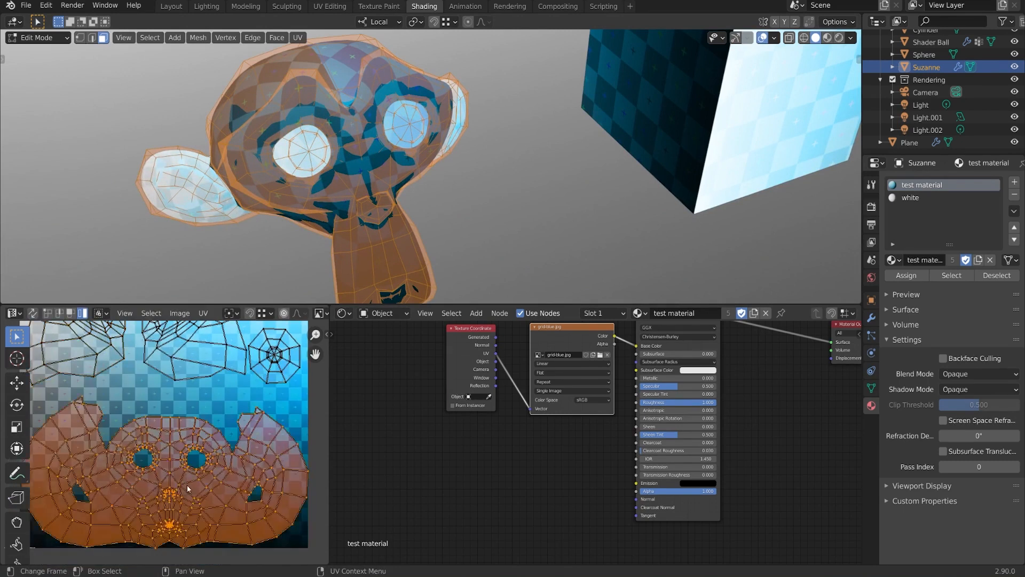
key(g)
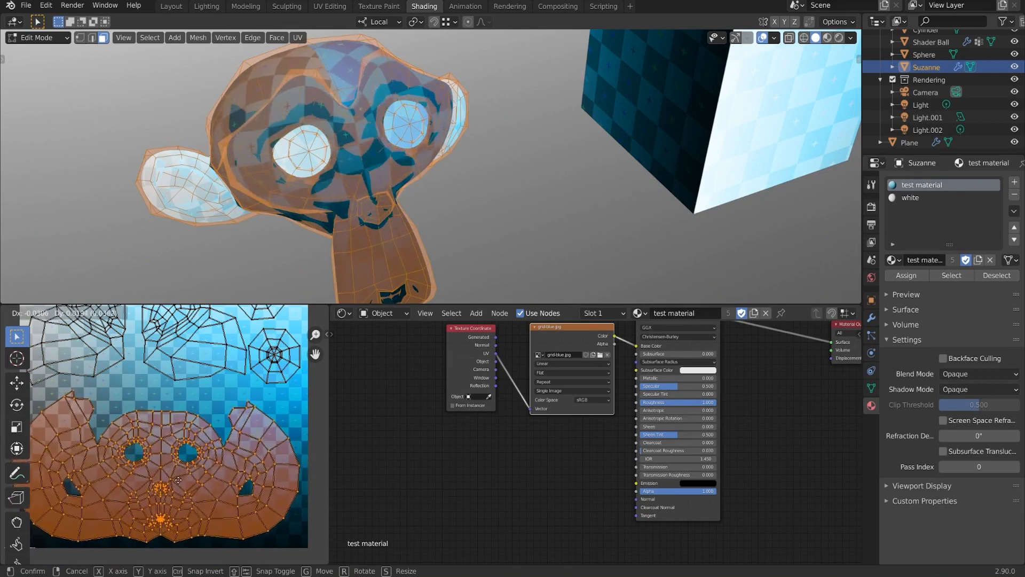
click(181, 482)
mouse_move(218, 465)
middle_down()
mouse_move(242, 461)
mouse_move(234, 462)
middle_up()
key(g)
click(299, 476)
key(s)
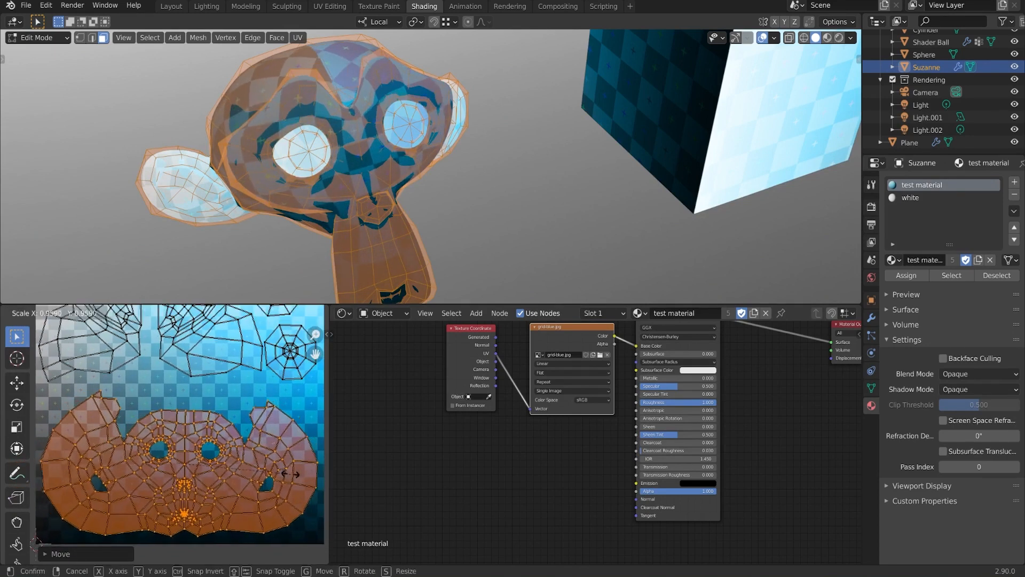
click(293, 471)
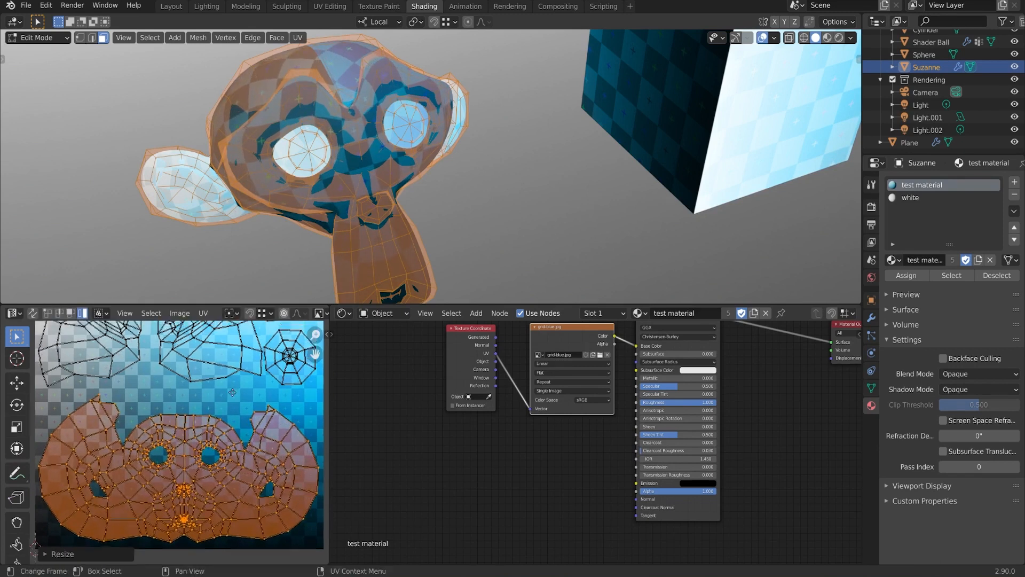
- Nudge the upper-right UV island into a new spot
middle_drag(207, 349, 197, 404)
click(183, 389)
key(g)
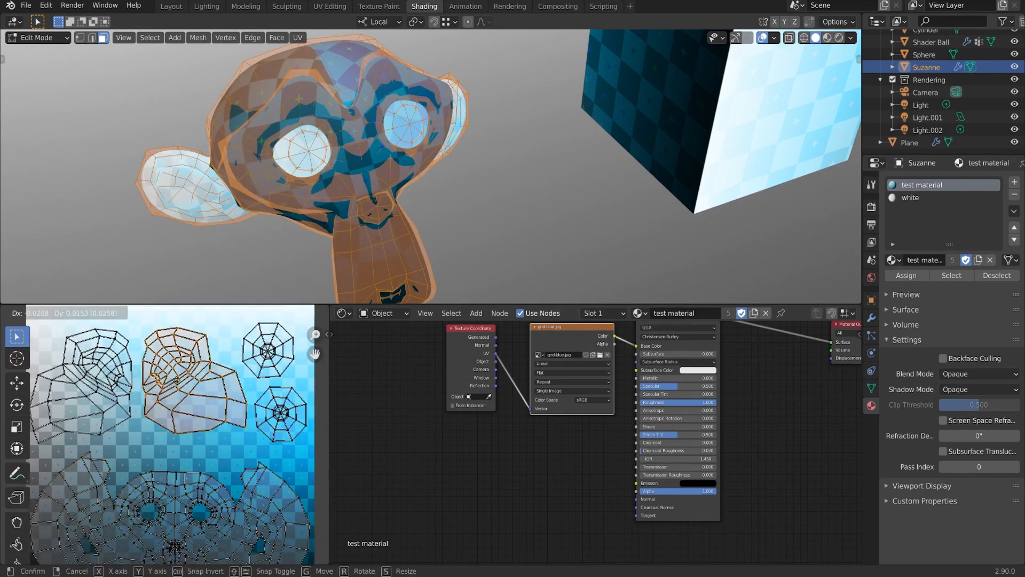
click(177, 384)
scroll(188, 369, down, 1)
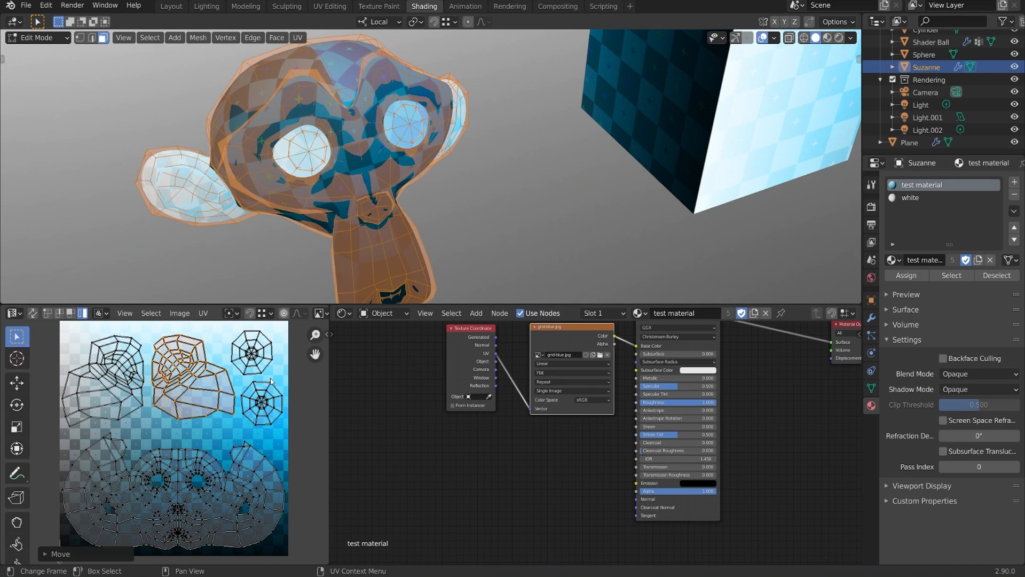
scroll(652, 105, down, 4)
shift+middle_drag(653, 105, 465, 158)
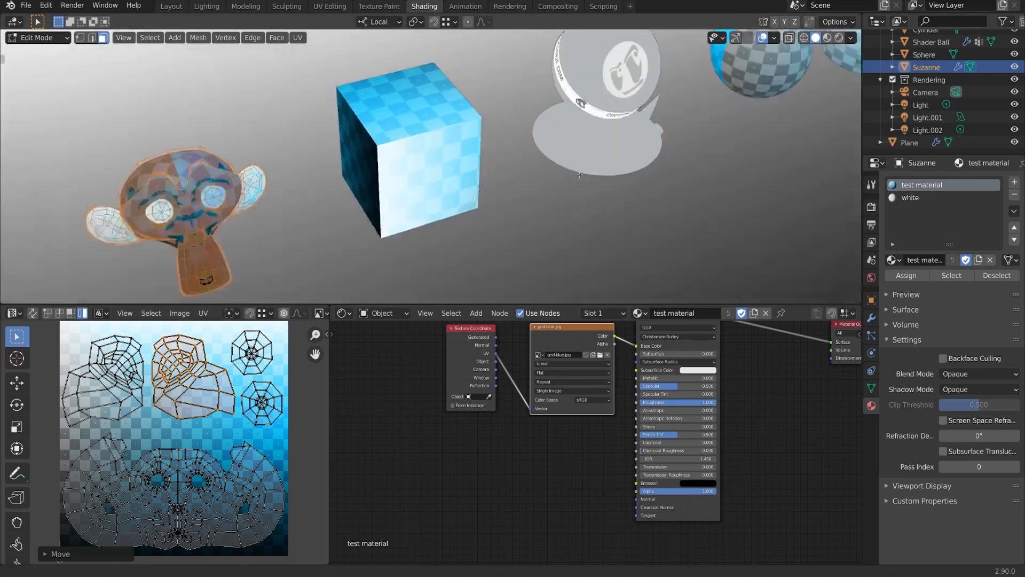
shift+middle_drag(619, 131, 602, 187)
middle_drag(820, 90, 755, 63)
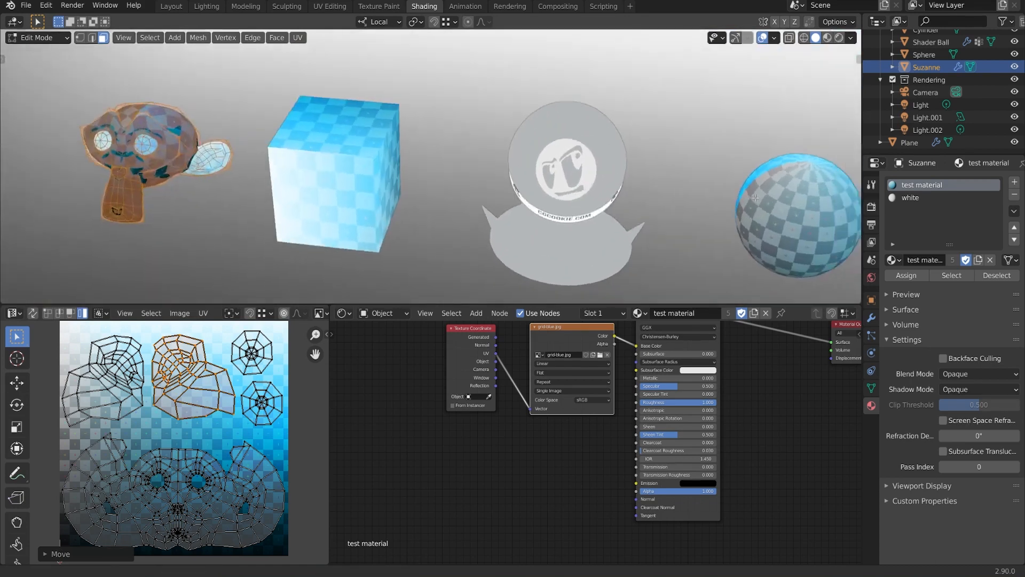
shift+middle_drag(811, 214, 619, 201)
scroll(646, 214, up, 3)
mouse_move(675, 229)
middle_down()
mouse_move(633, 214)
mouse_move(664, 235)
middle_up()
scroll(664, 234, down, 3)
shift+middle_drag(48, 171, 385, 184)
shift+middle_drag(386, 184, 486, 176)
scroll(486, 176, up, 1)
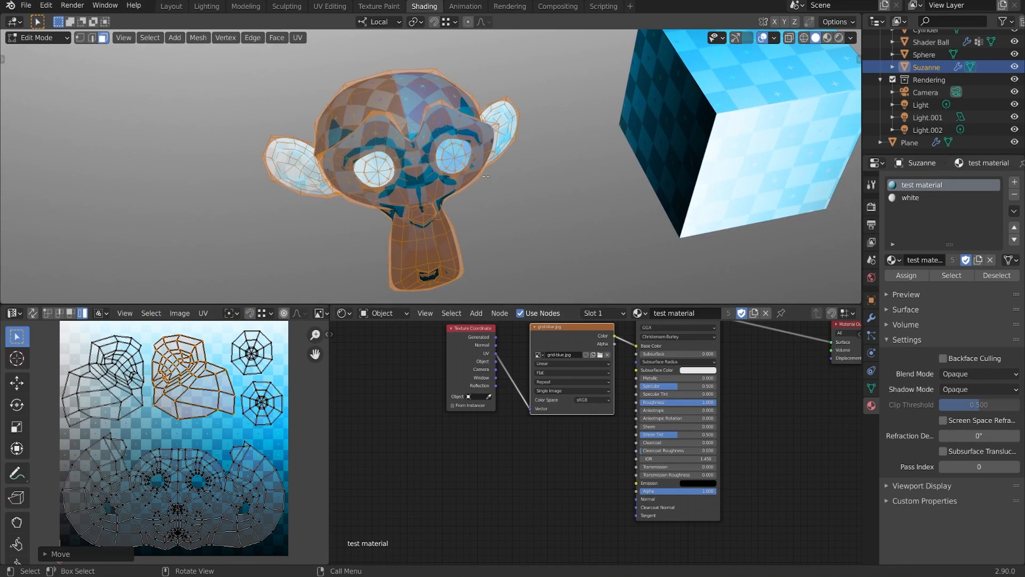
middle_drag(457, 168, 490, 191)
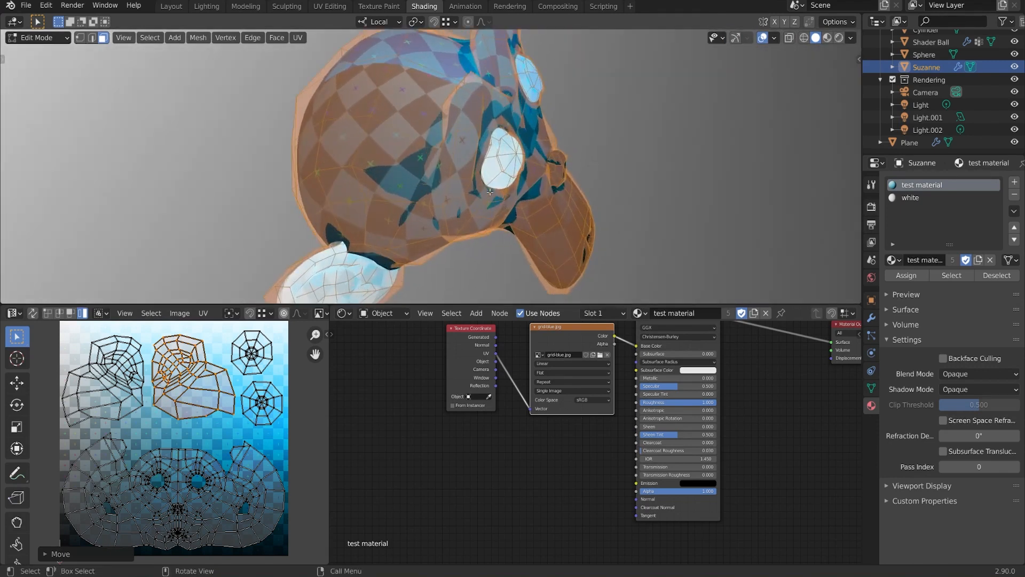
middle_drag(451, 113, 553, 150)
- Box-select the small UV island right of Suzanne's face and scale it up
middle_drag(217, 457, 198, 411)
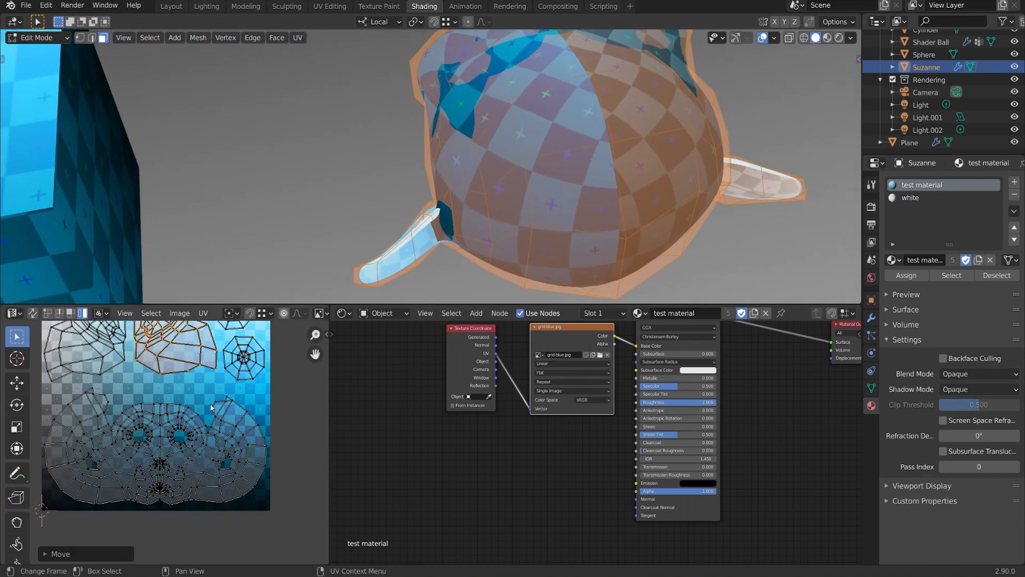
scroll(237, 412, up, 1)
click(227, 383)
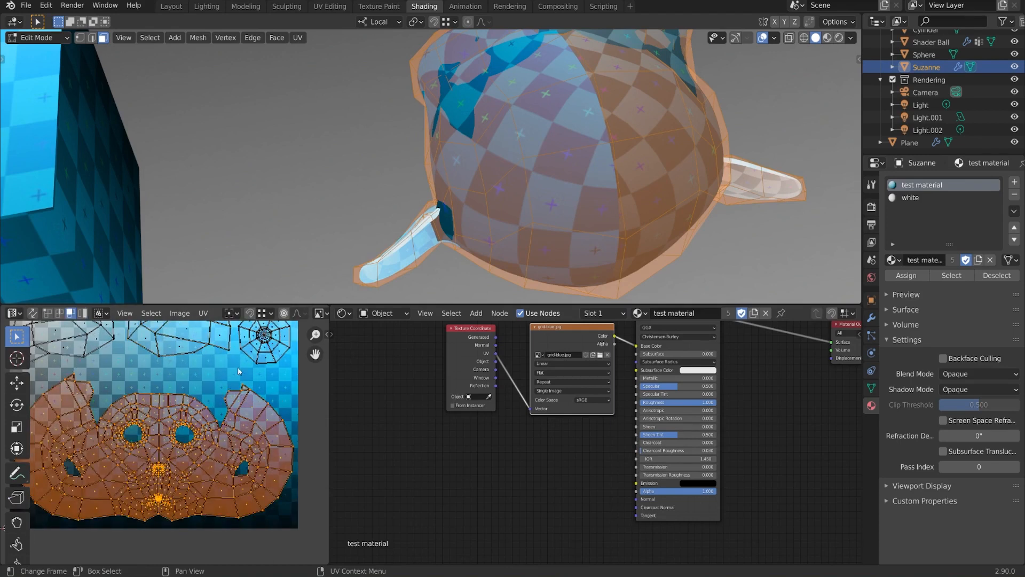
drag(217, 375, 294, 449)
middle_drag(294, 447, 267, 463)
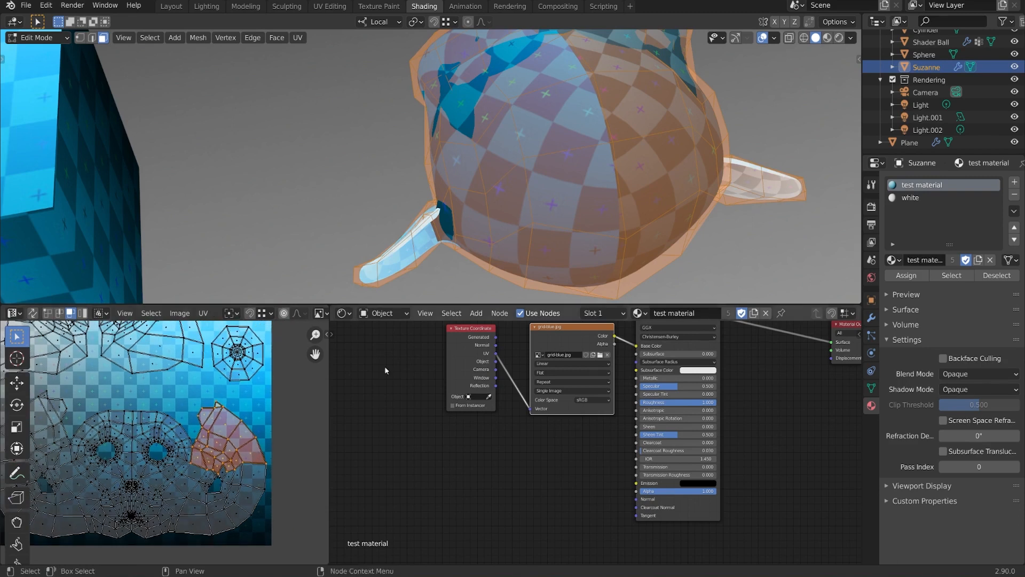
key(s)
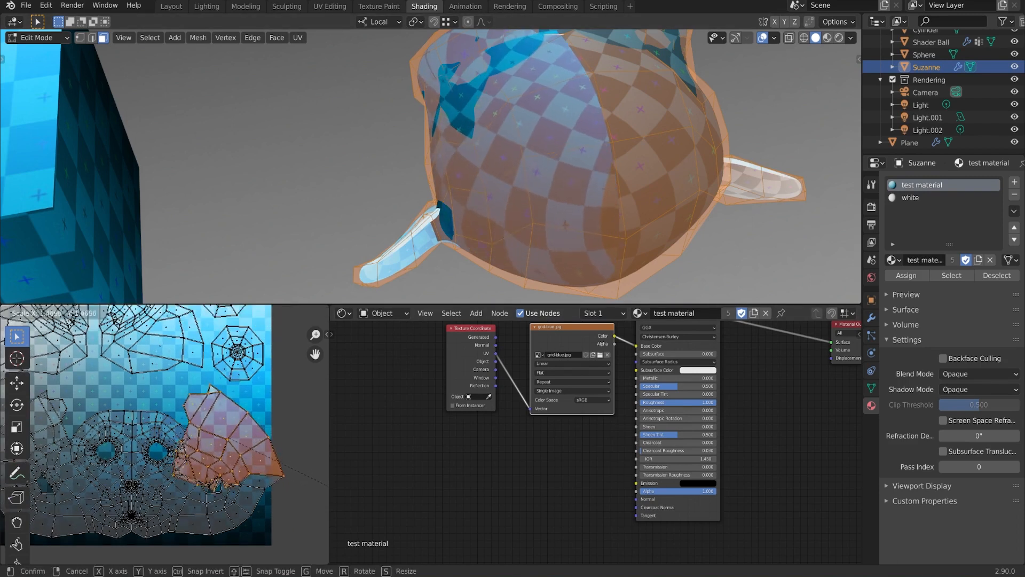
click(281, 437)
middle_drag(496, 198, 358, 370)
- Scale the island up once more, clear the UV selection and return to Object Mode
key(s)
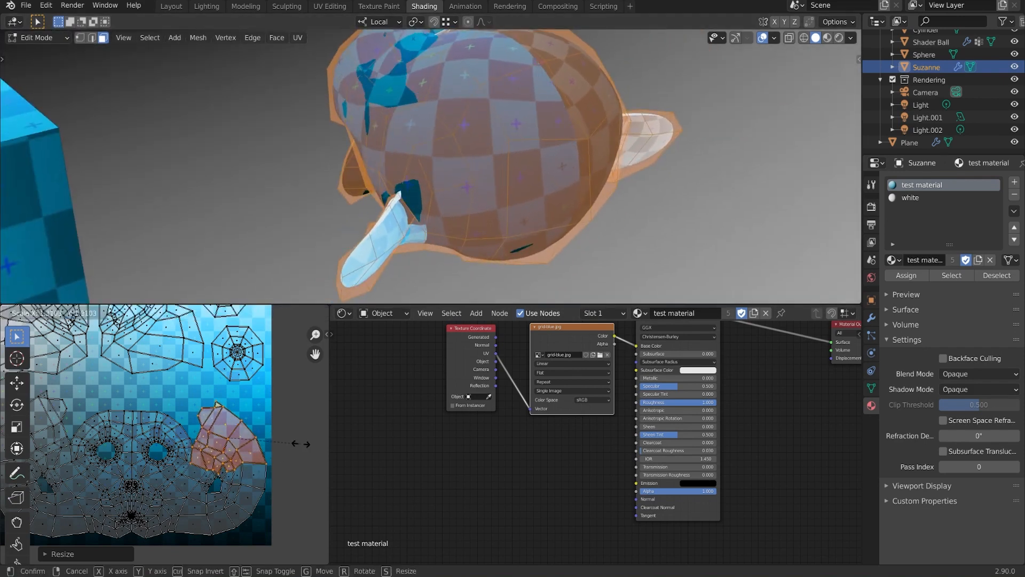
click(300, 443)
middle_drag(475, 203, 490, 190)
click(306, 404)
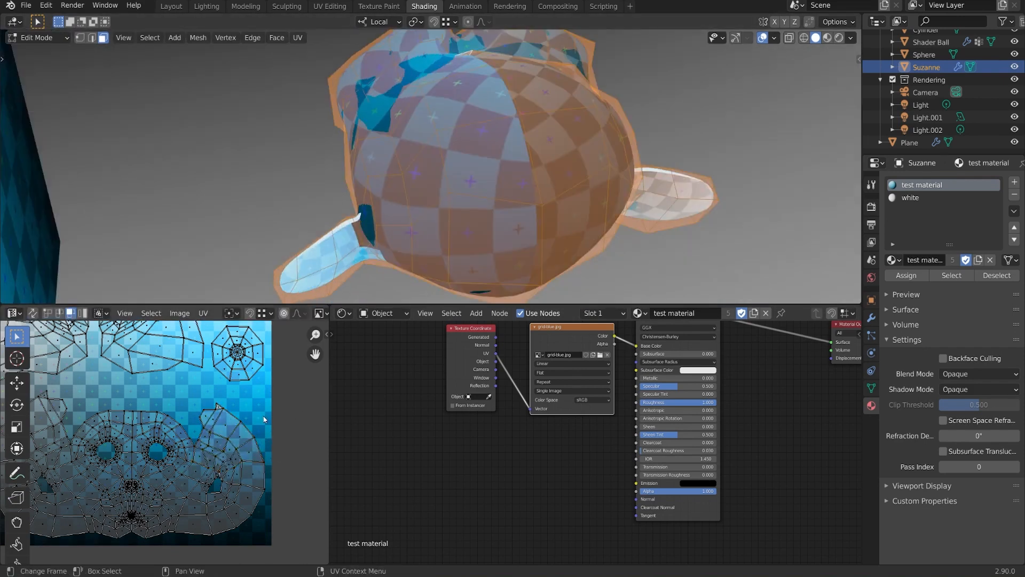
scroll(287, 413, up, 2)
middle_drag(553, 196, 503, 223)
key(Tab)
- Select the cube, enter Edit Mode, pick its top face and start moving a UV corner
click(578, 136)
middle_drag(579, 135, 585, 193)
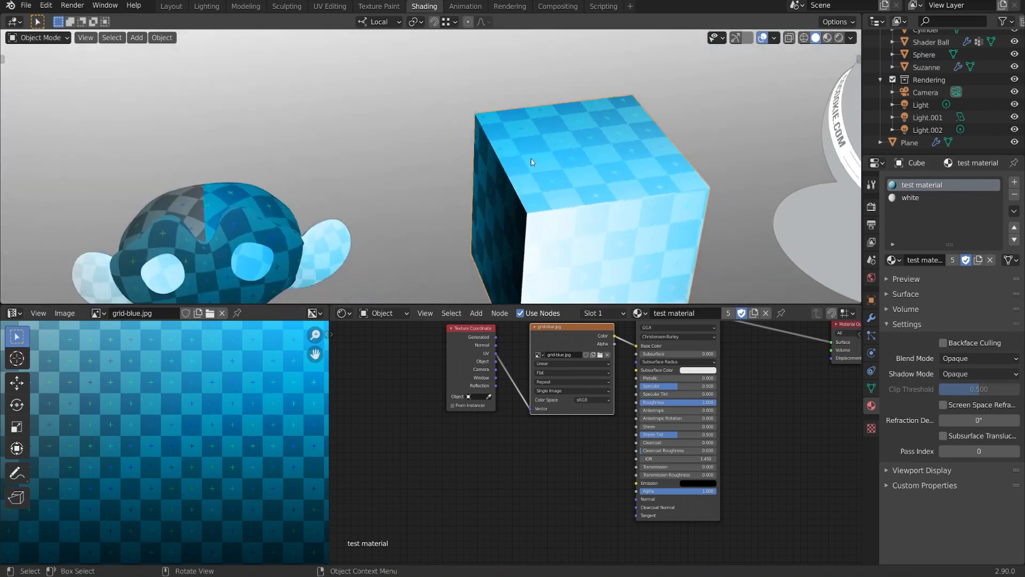
key(Tab)
scroll(586, 193, up, 1)
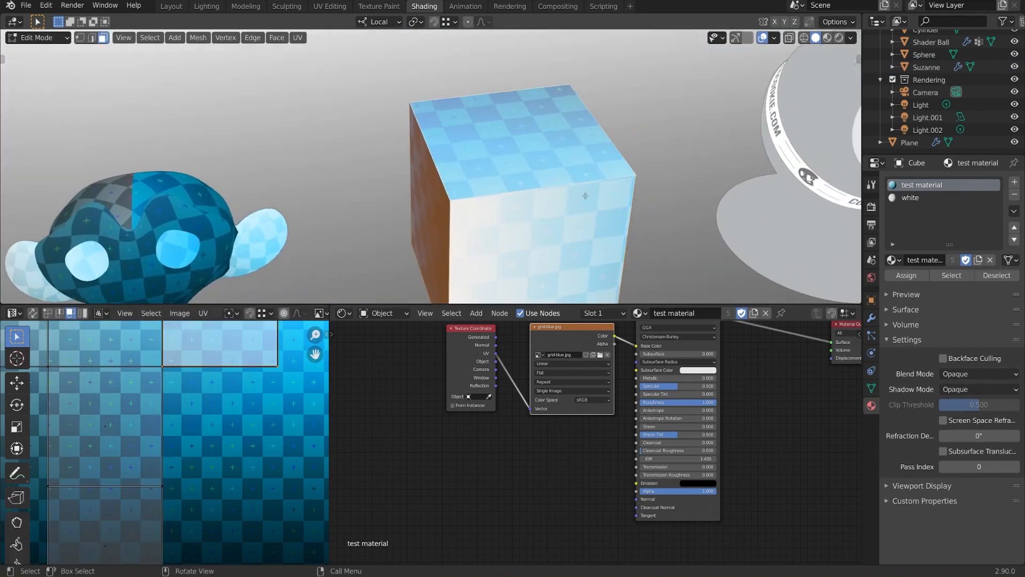
scroll(114, 463, down, 4)
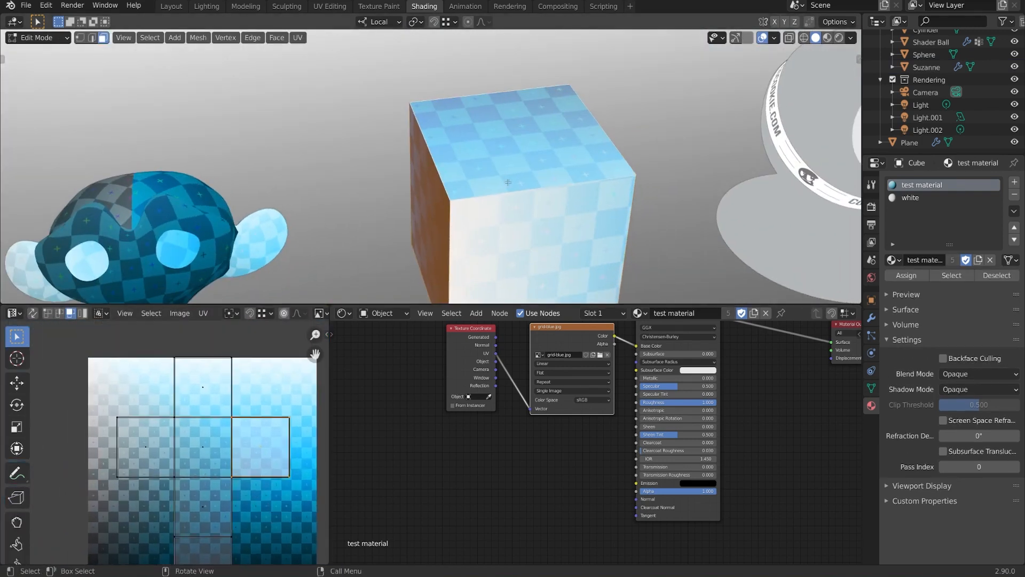
click(533, 180)
middle_drag(533, 180, 416, 169)
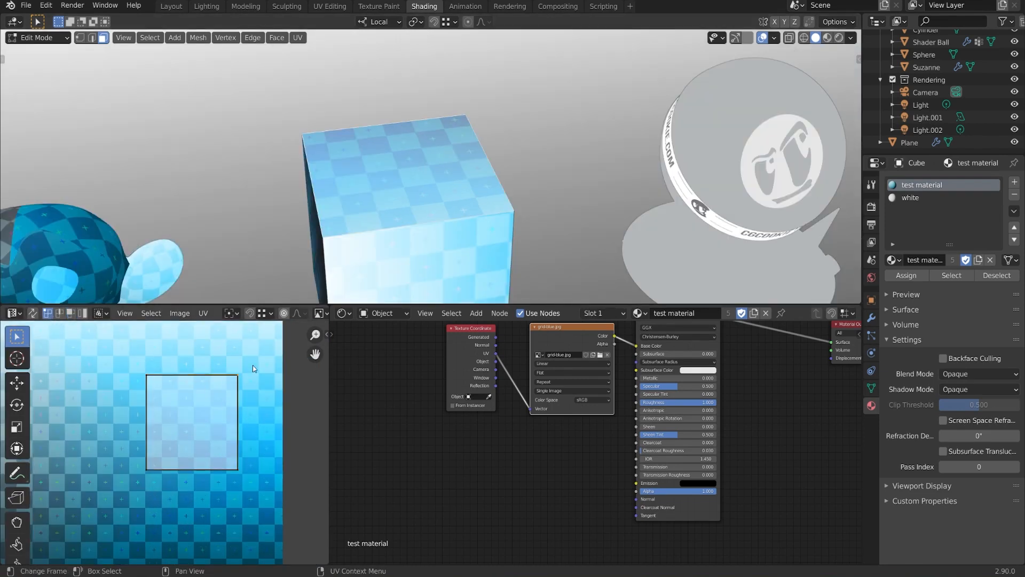
scroll(249, 402, up, 3)
key(g)
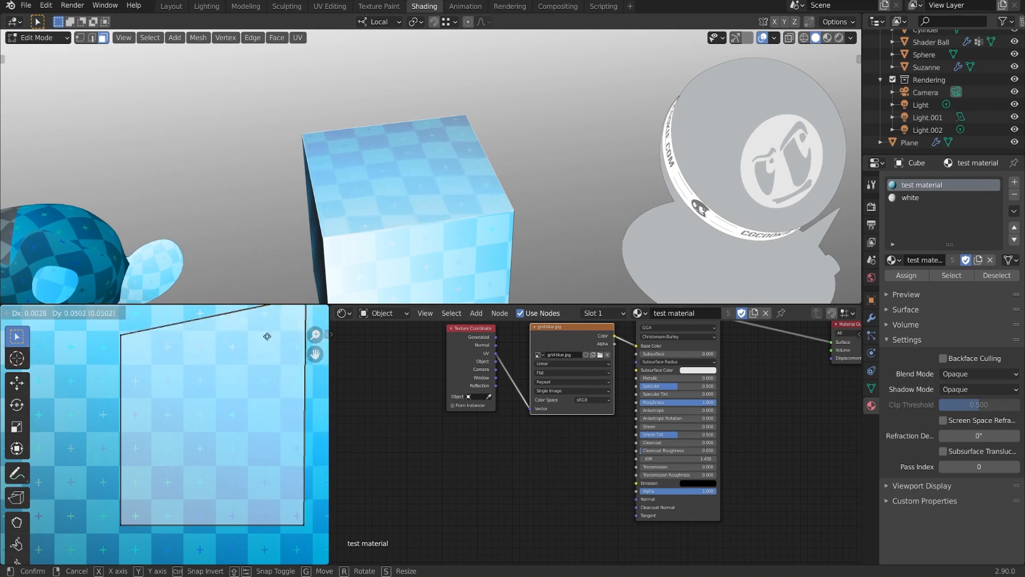
- Move the top face's top-right UV corner up and to the right
click(260, 387)
scroll(261, 387, down, 1)
middle_drag(260, 387, 195, 420)
key(g)
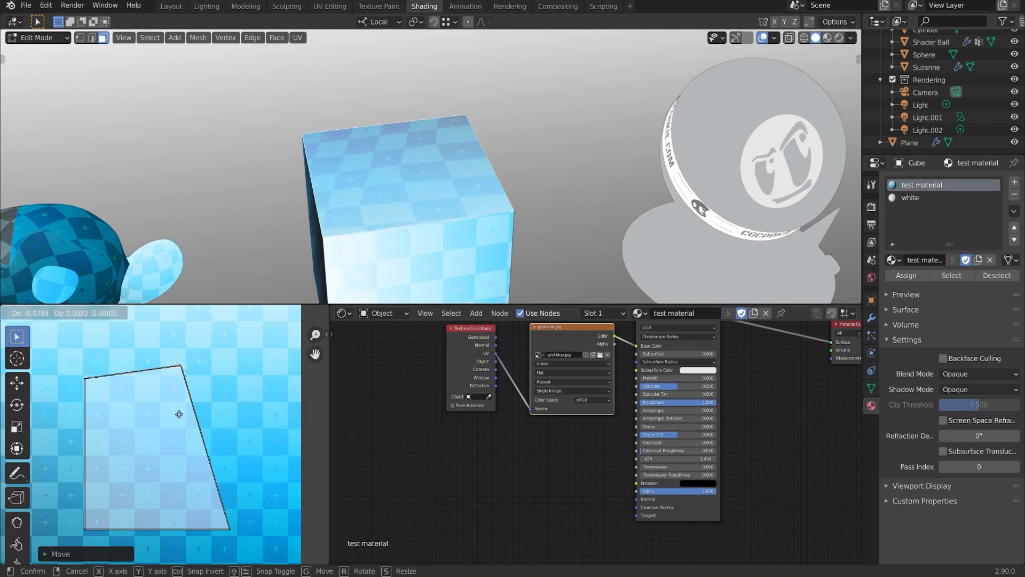
right_click(217, 439)
middle_drag(393, 233, 540, 250)
key(g)
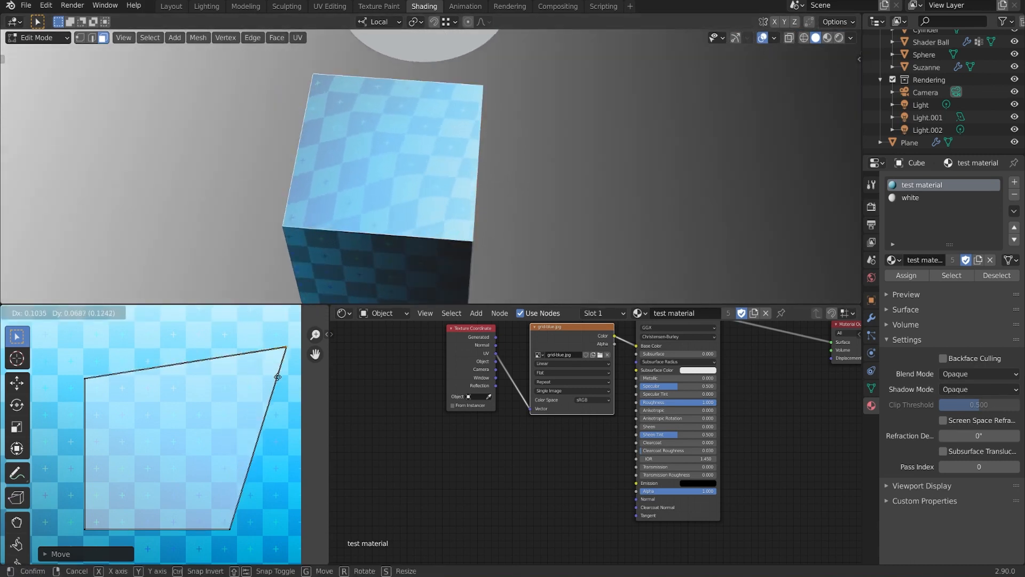
click(263, 371)
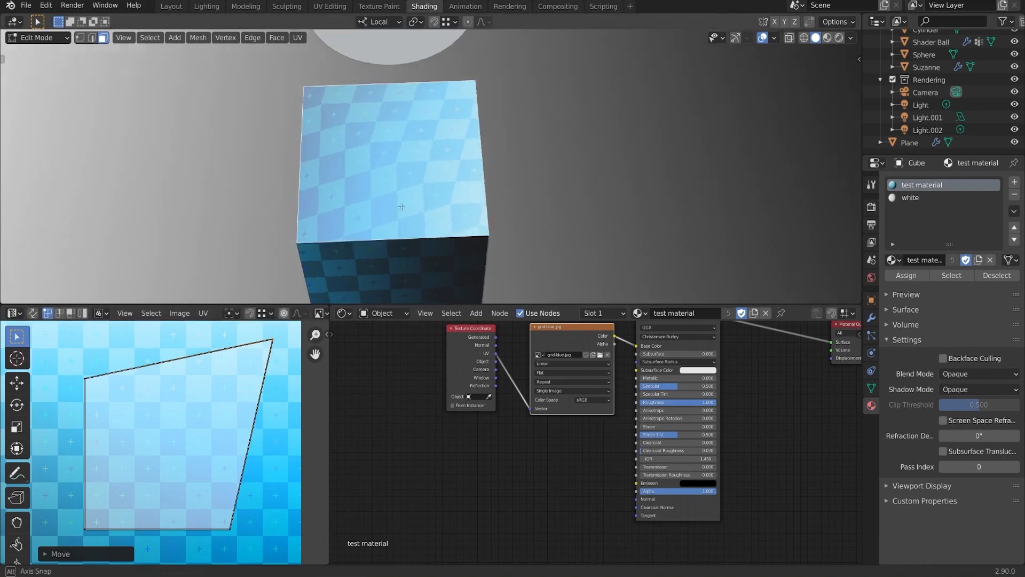
- Lower that UV corner and inspect the skewed checker pattern on top
middle_drag(326, 134, 311, 152)
middle_drag(456, 225, 487, 226)
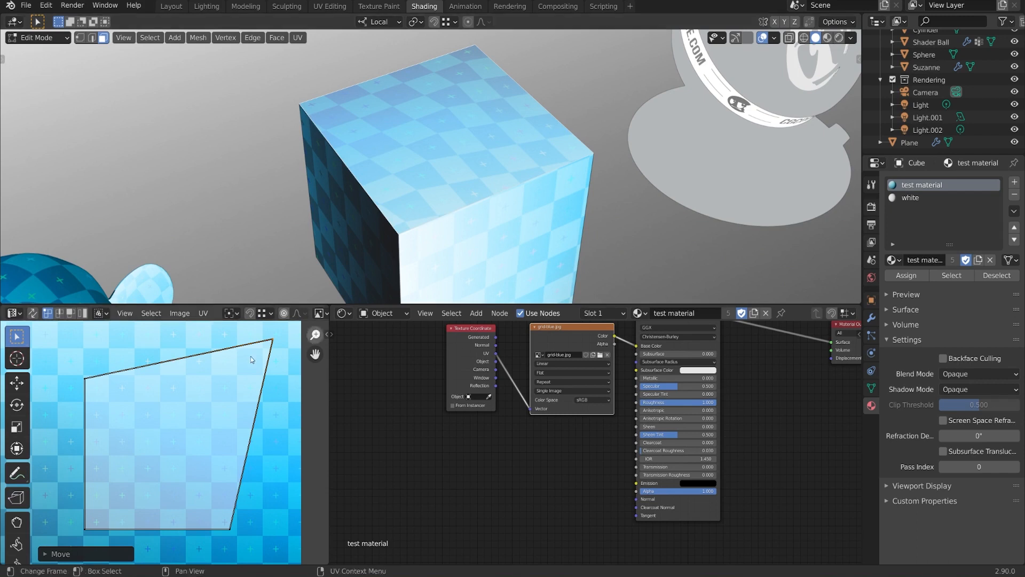
scroll(251, 357, down, 1)
scroll(242, 384, up, 1)
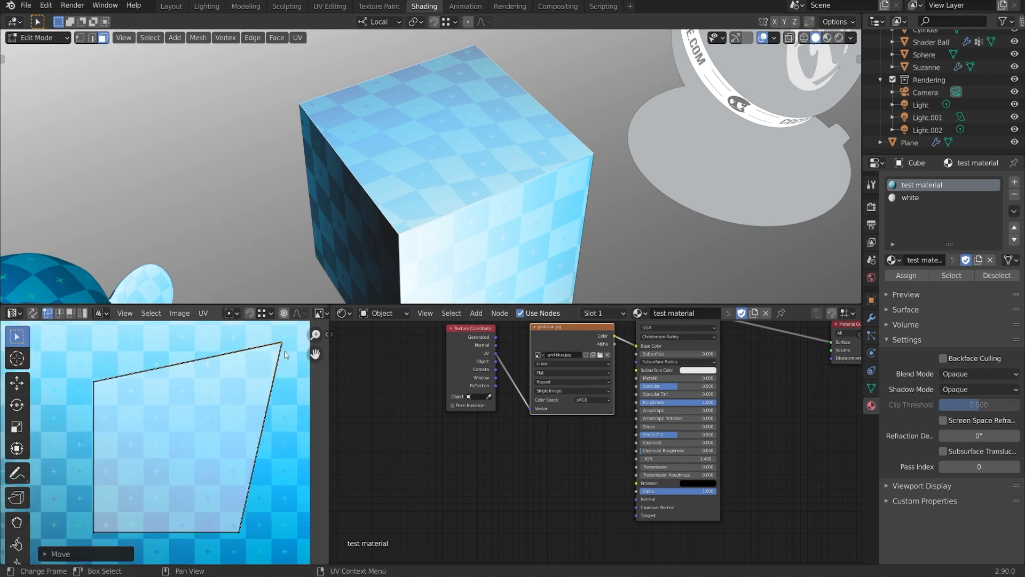
key(g)
click(280, 332)
middle_drag(449, 218, 517, 256)
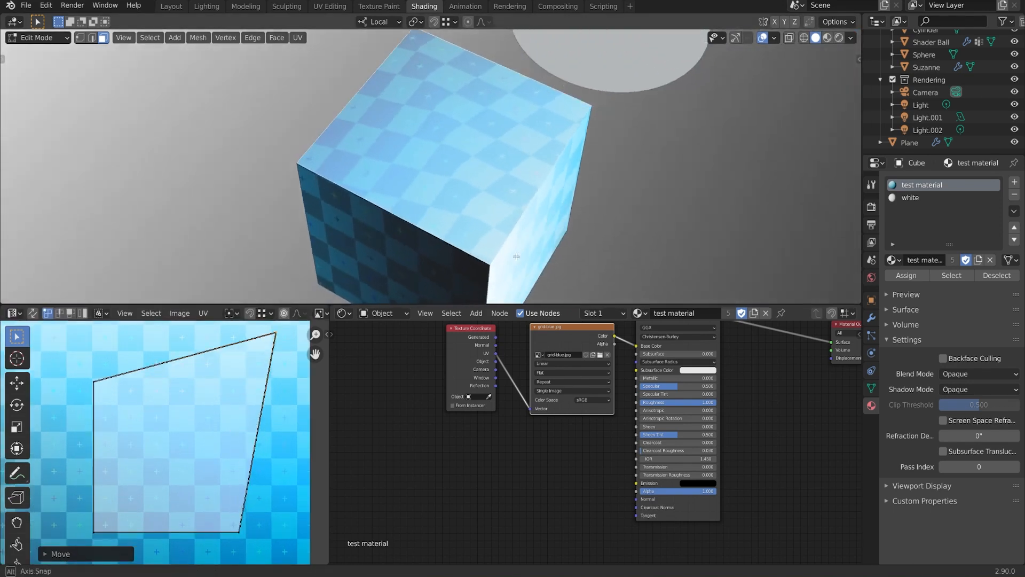
middle_drag(470, 134, 571, 228)
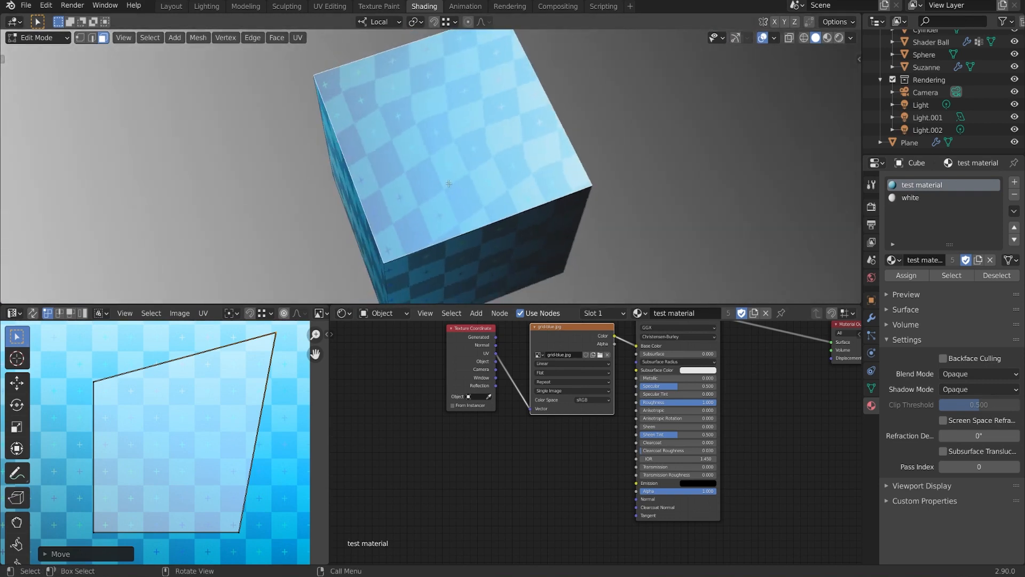
- Switch to vertex select and select one corner vertex of the top face
key(1)
middle_drag(449, 184, 423, 125)
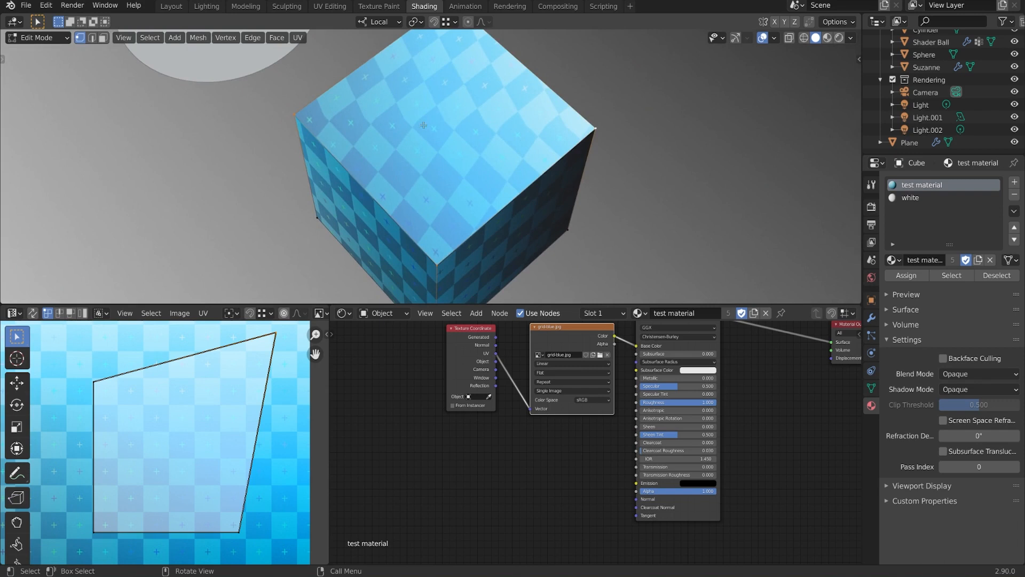
click(294, 113)
shift+middle_drag(594, 126, 615, 148)
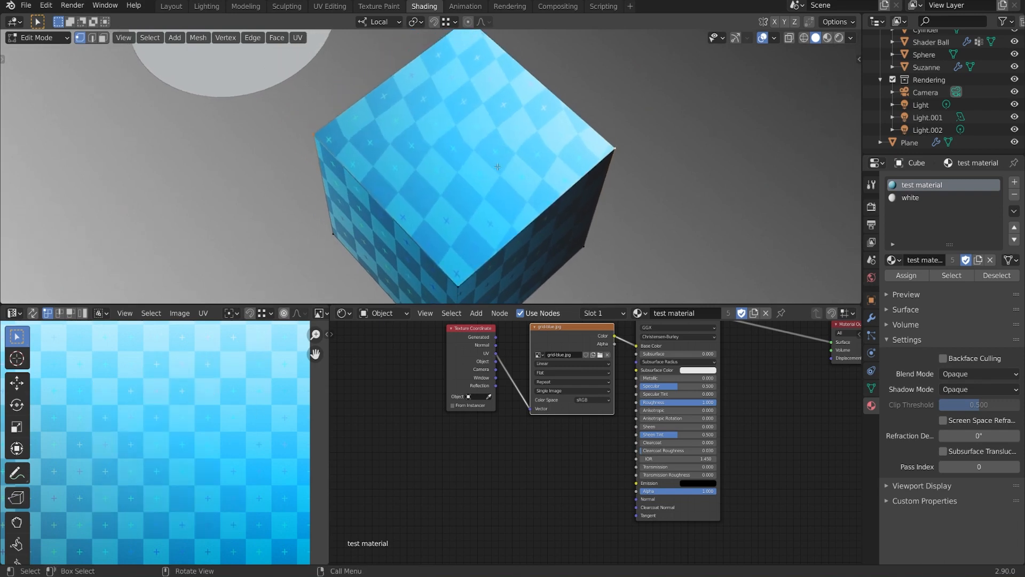
- Join two corners with J, then undo back to the undistorted top face
middle_drag(498, 167, 610, 159)
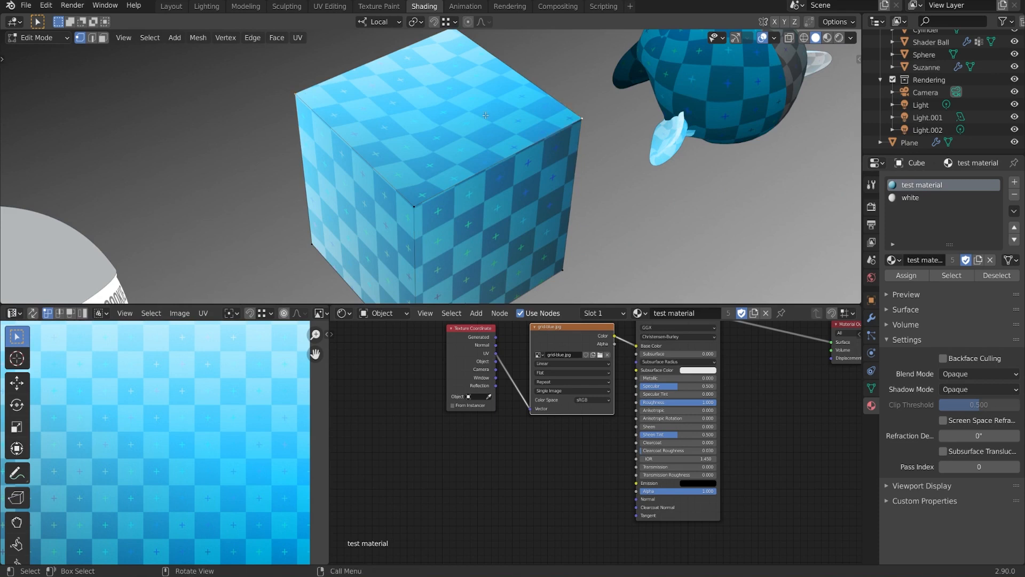
key(j)
middle_drag(479, 166, 536, 126)
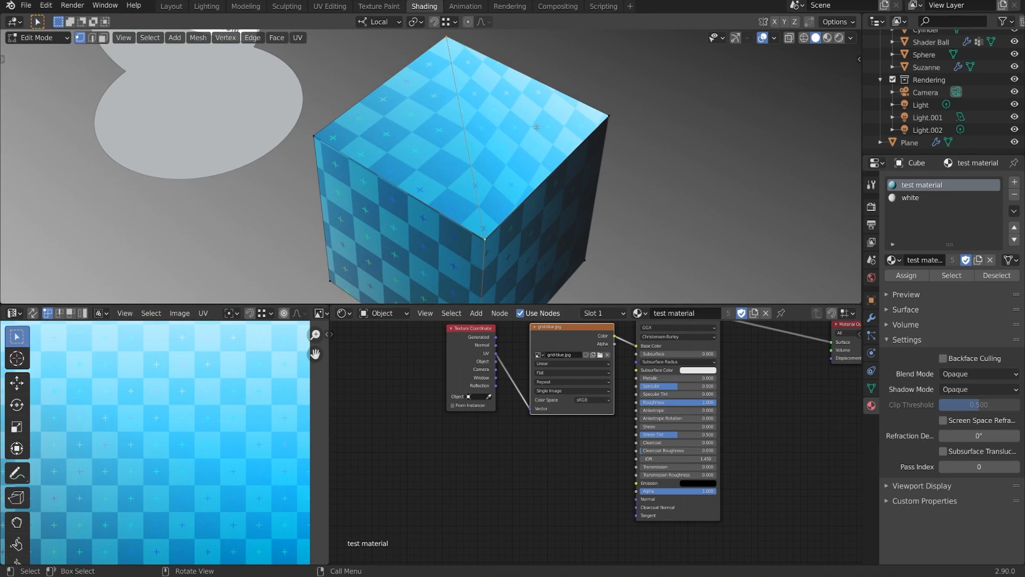
key(ctrl+z)
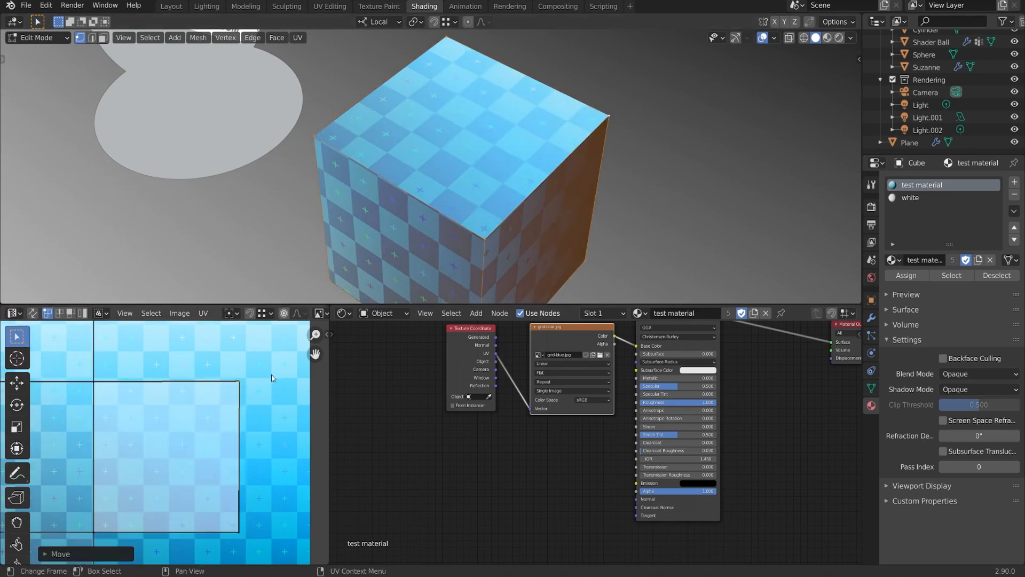
- Set the UV Editor snapping target to Vertex and turn snapping on
click(270, 313)
click(270, 314)
click(263, 352)
click(261, 367)
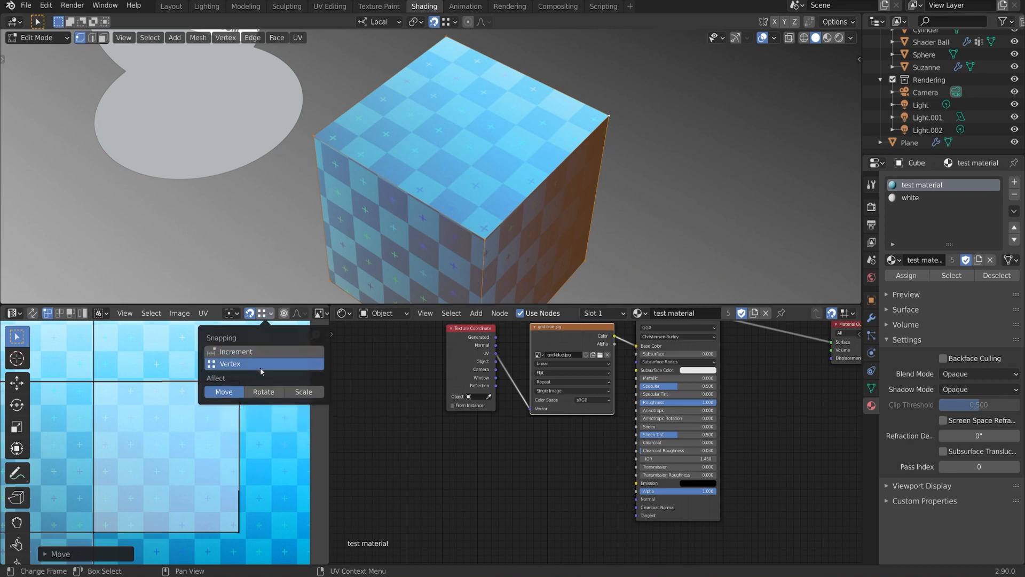
click(260, 352)
click(260, 364)
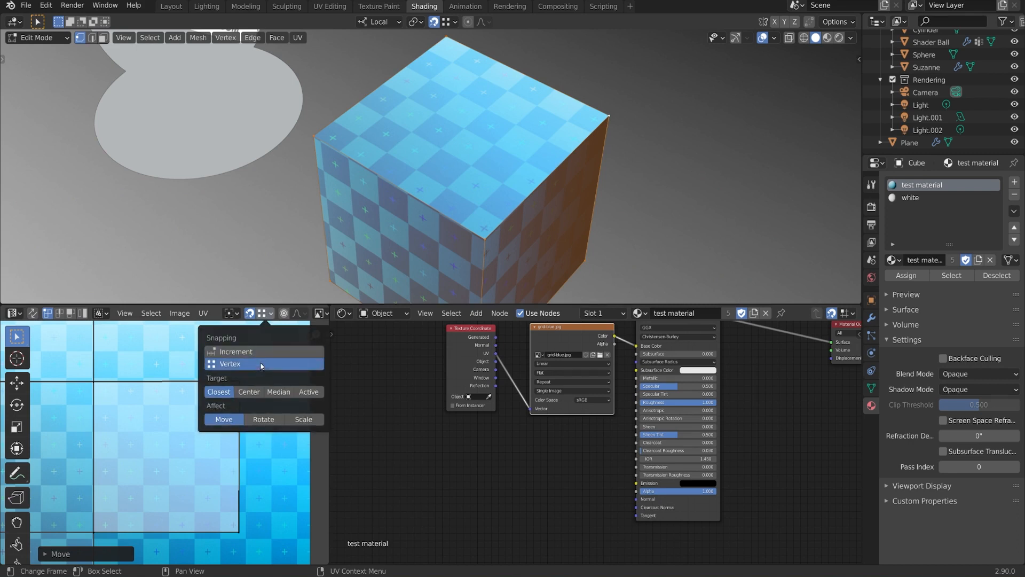
click(251, 316)
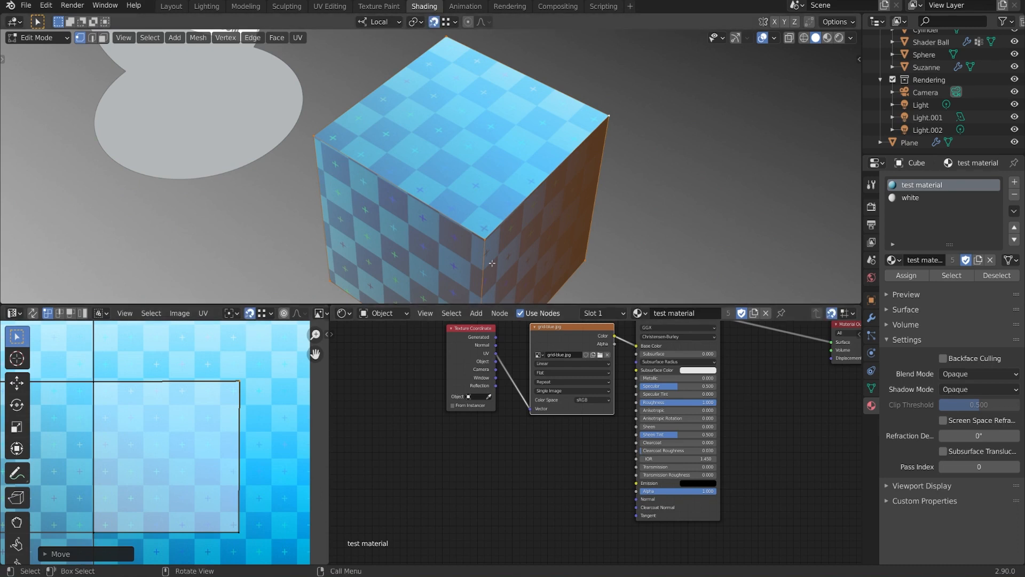
mouse_move(492, 263)
middle_down()
mouse_move(480, 256)
mouse_move(487, 252)
middle_up()
middle_drag(232, 355, 280, 337)
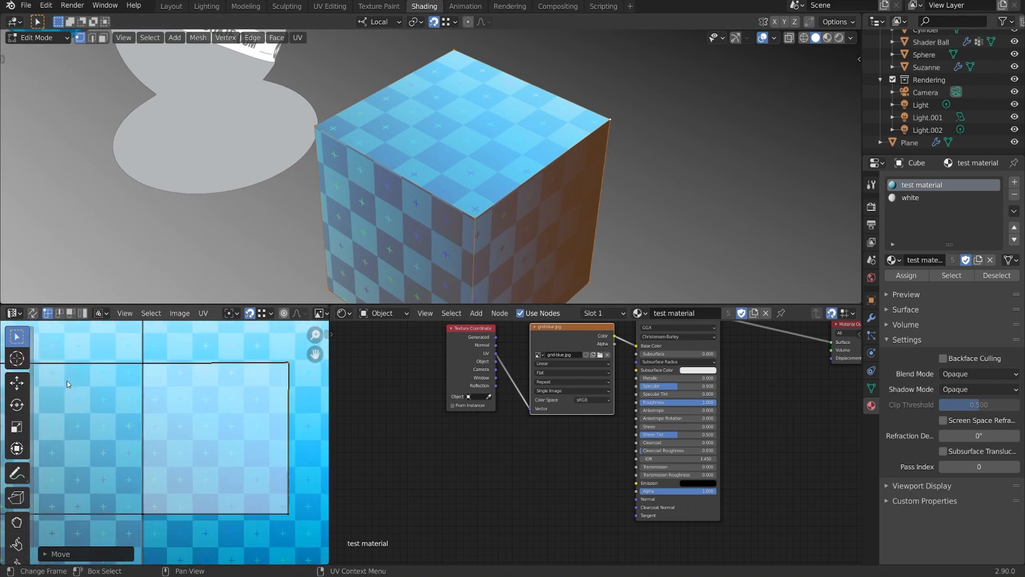
- Shift the cube's UV layout vertically, then horizontally, against the grid texture
click(286, 362)
middle_drag(286, 405, 254, 450)
drag(256, 361, 251, 369)
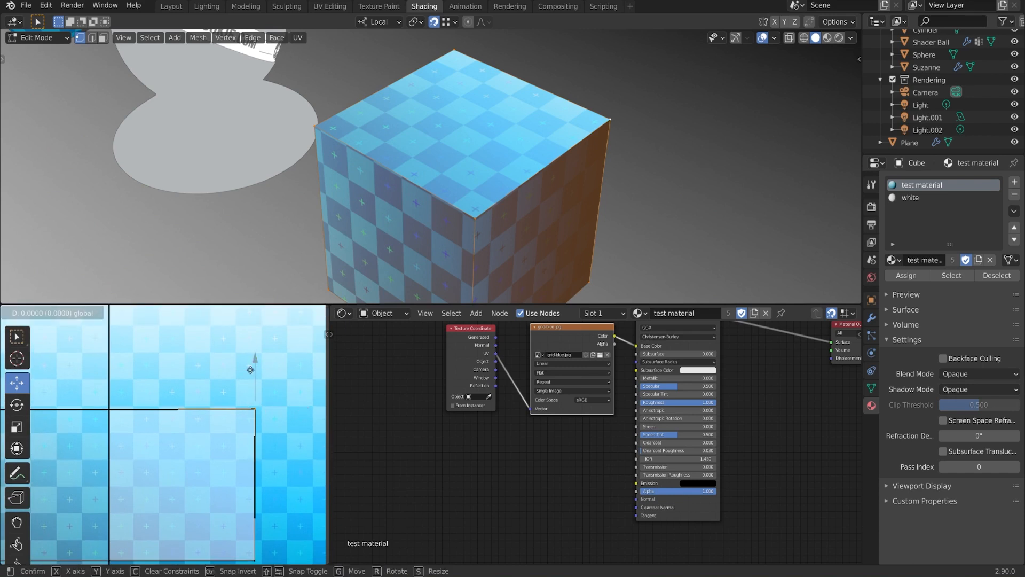
drag(106, 410, 117, 411)
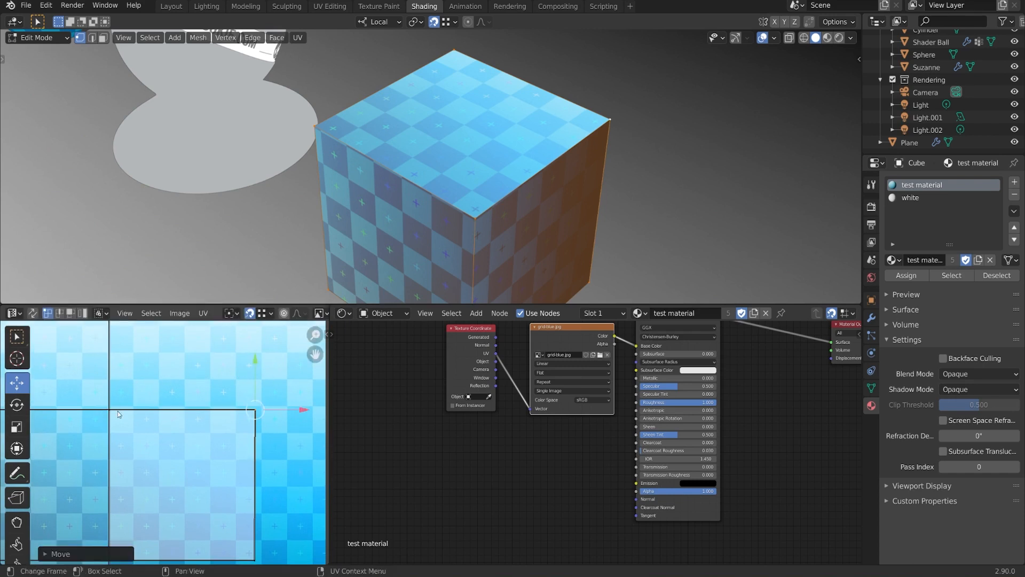
middle_drag(273, 427, 269, 394)
scroll(274, 393, down, 1)
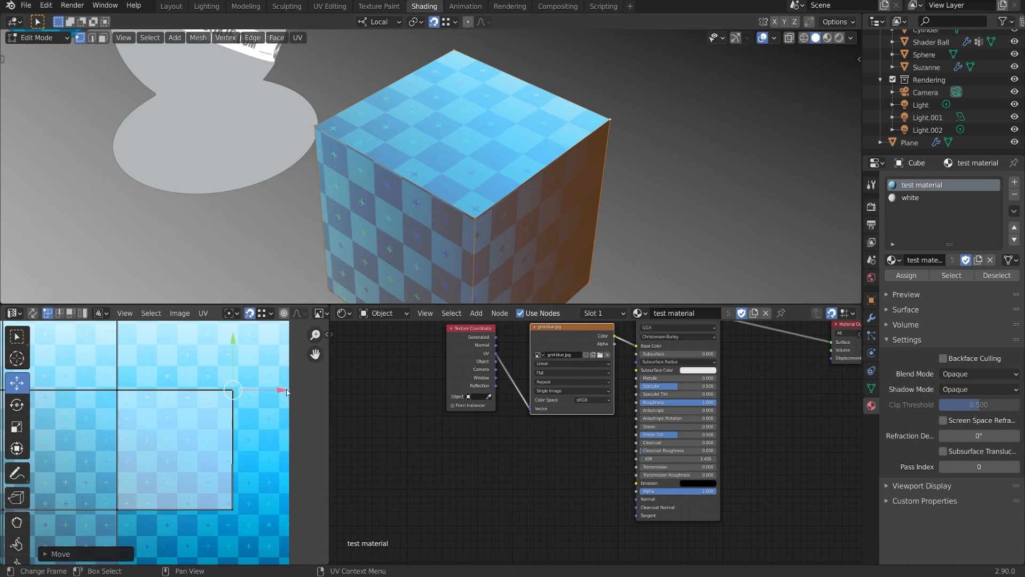
drag(287, 393, 243, 450)
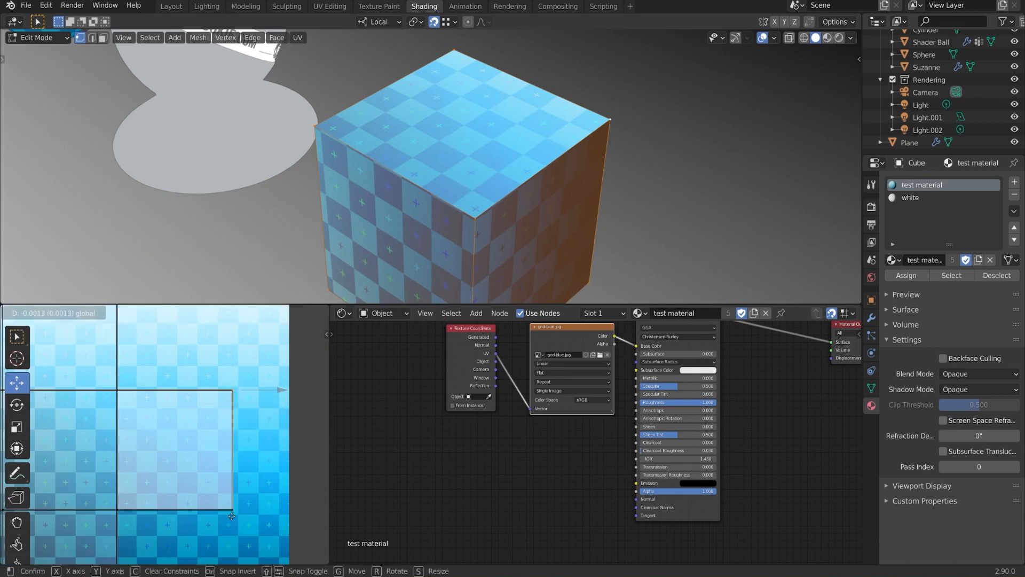
drag(232, 509, 233, 508)
scroll(295, 473, up, 1)
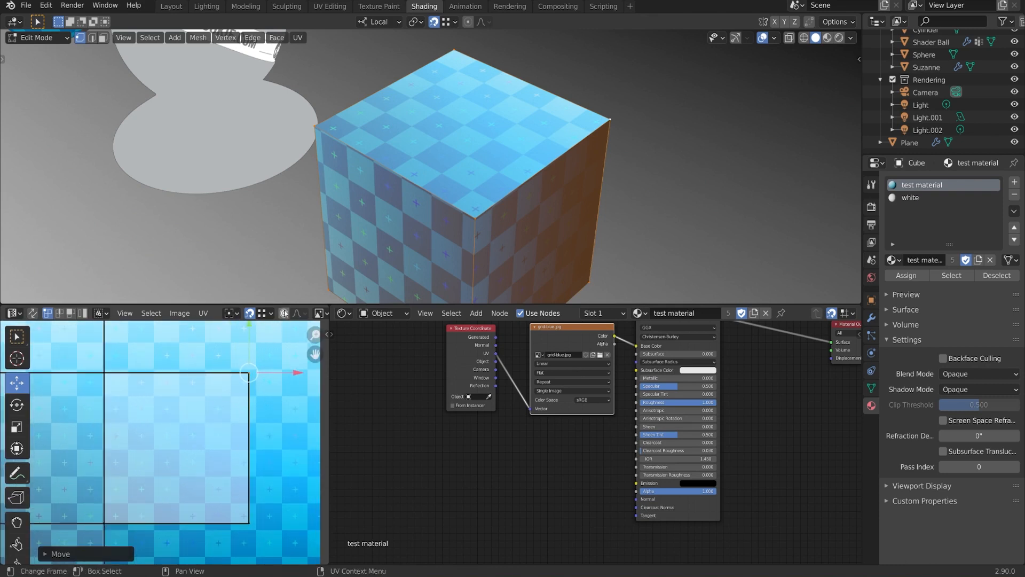
- Turn off UV snapping and reframe the views to check the cube's front and top
click(249, 313)
scroll(237, 412, down, 1)
middle_drag(203, 473, 278, 471)
scroll(288, 473, down, 1)
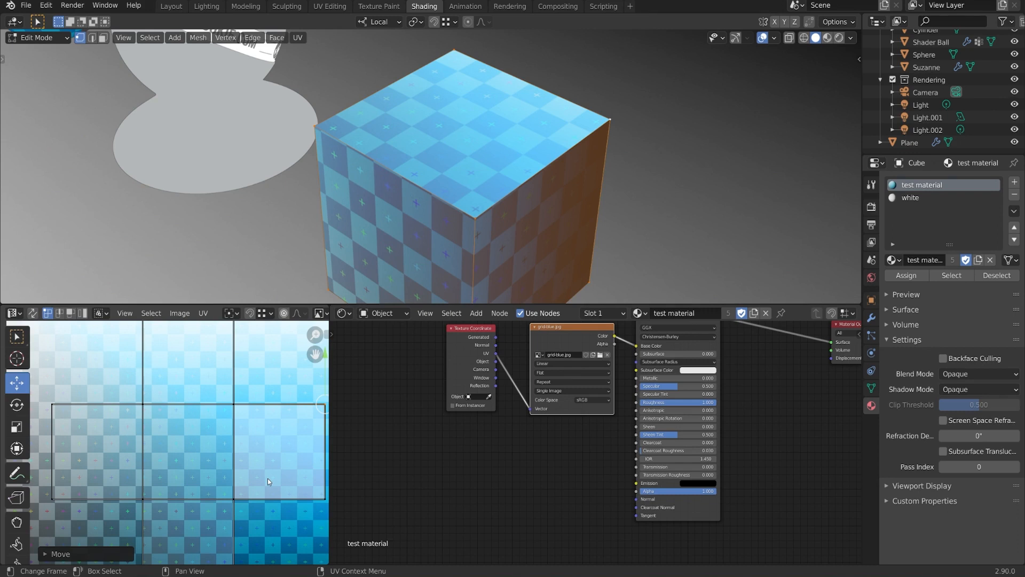
middle_drag(523, 203, 506, 172)
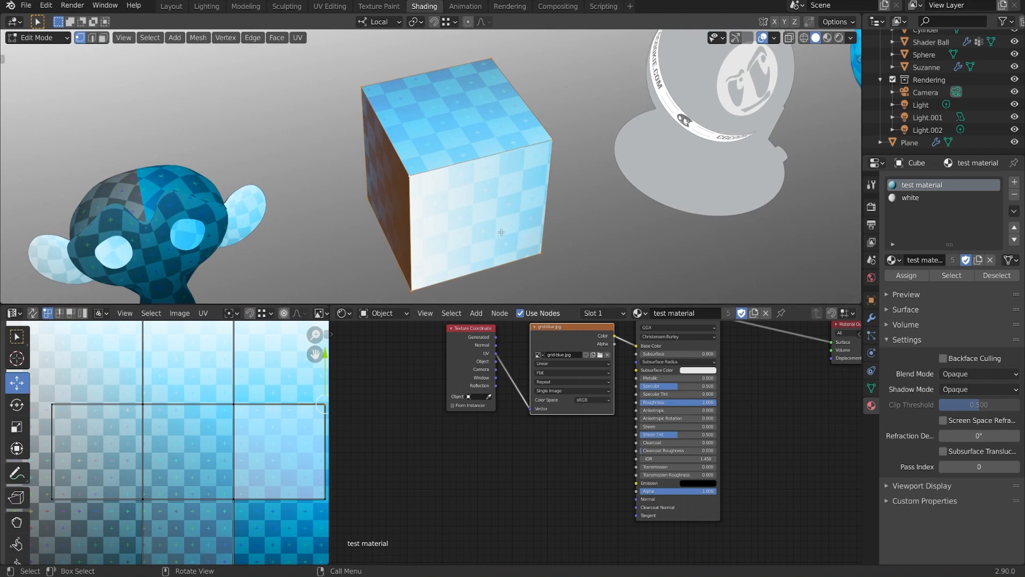
middle_drag(243, 453, 245, 424)
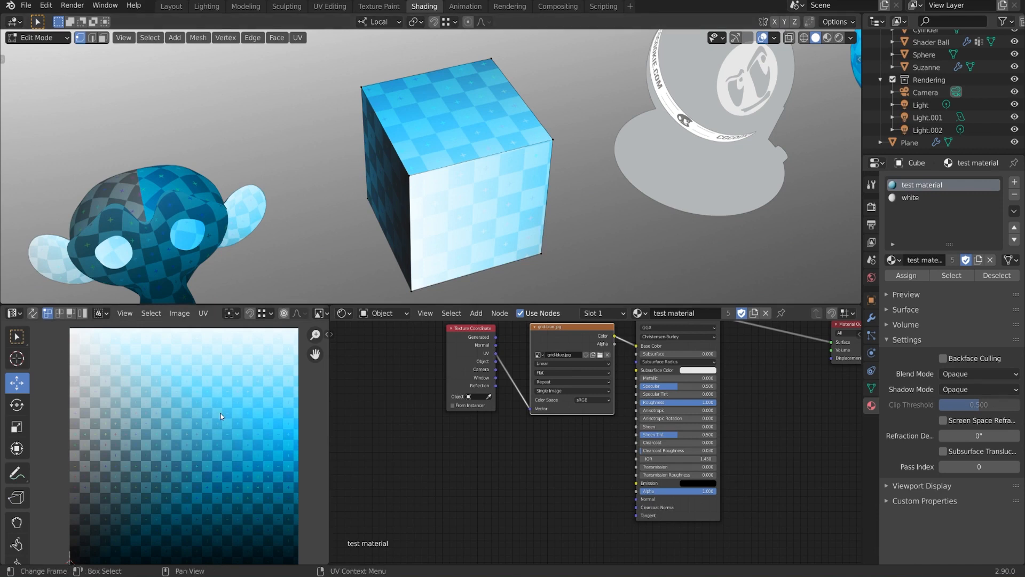
- Enable UV Sync Selection in face select mode and select the cube's top and front faces
middle_drag(231, 418, 230, 412)
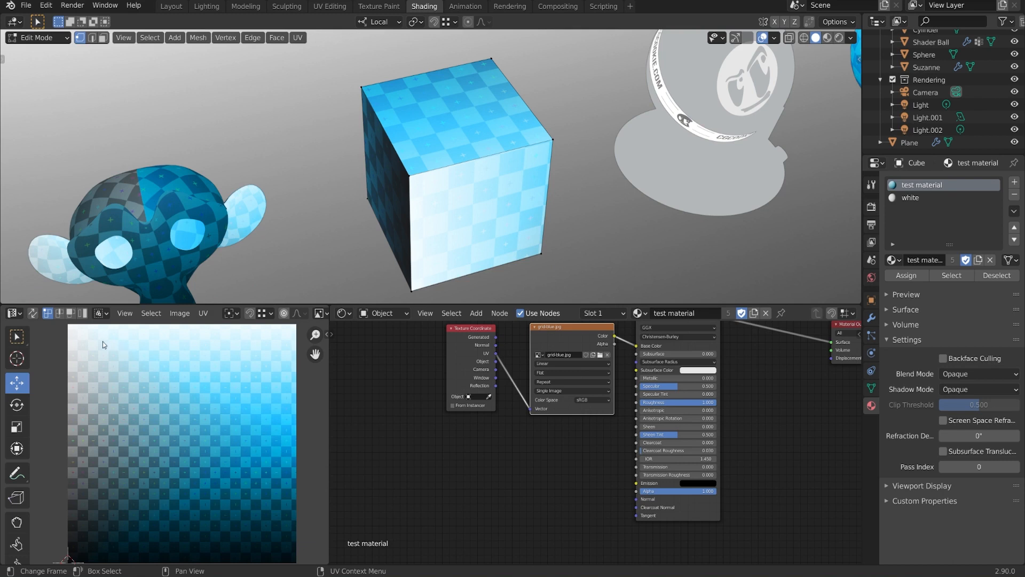
click(33, 314)
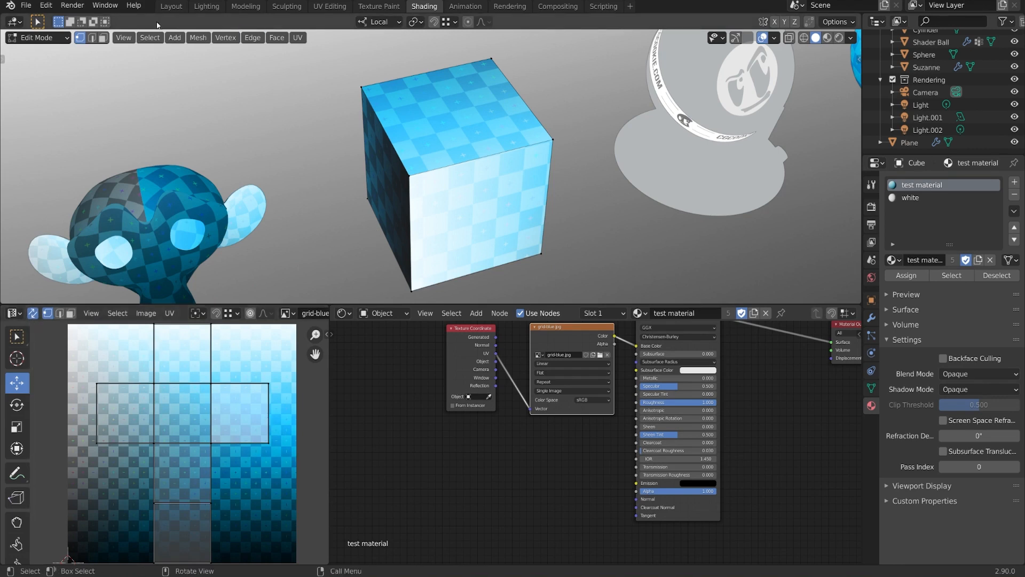
click(104, 38)
click(440, 105)
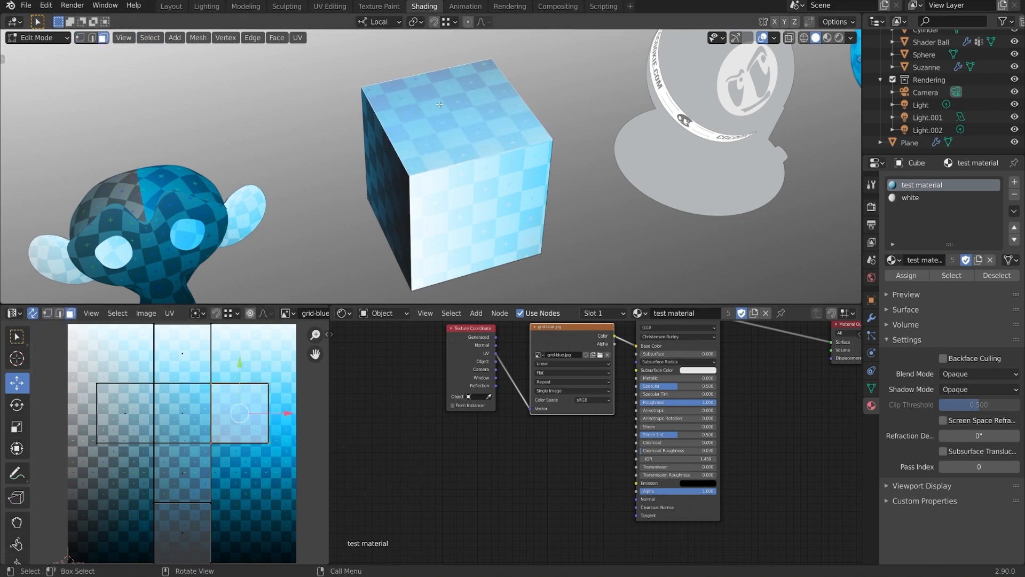
click(487, 201)
- Select the cube's side, left, top and right faces to locate their UV squares
middle_drag(477, 207, 511, 222)
click(451, 213)
middle_drag(393, 211, 448, 184)
click(405, 191)
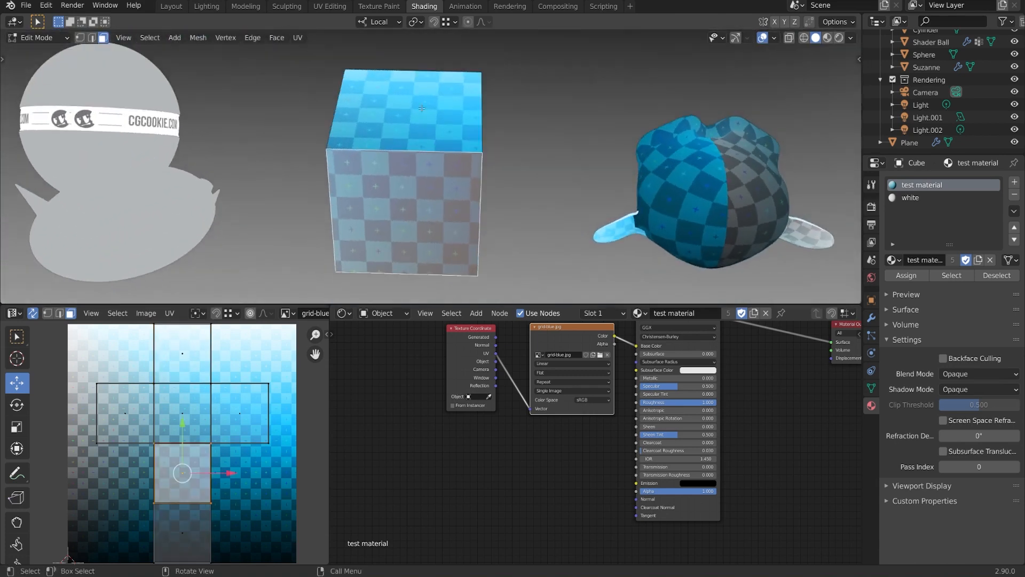
click(427, 83)
middle_drag(426, 82, 489, 166)
click(469, 177)
click(485, 163)
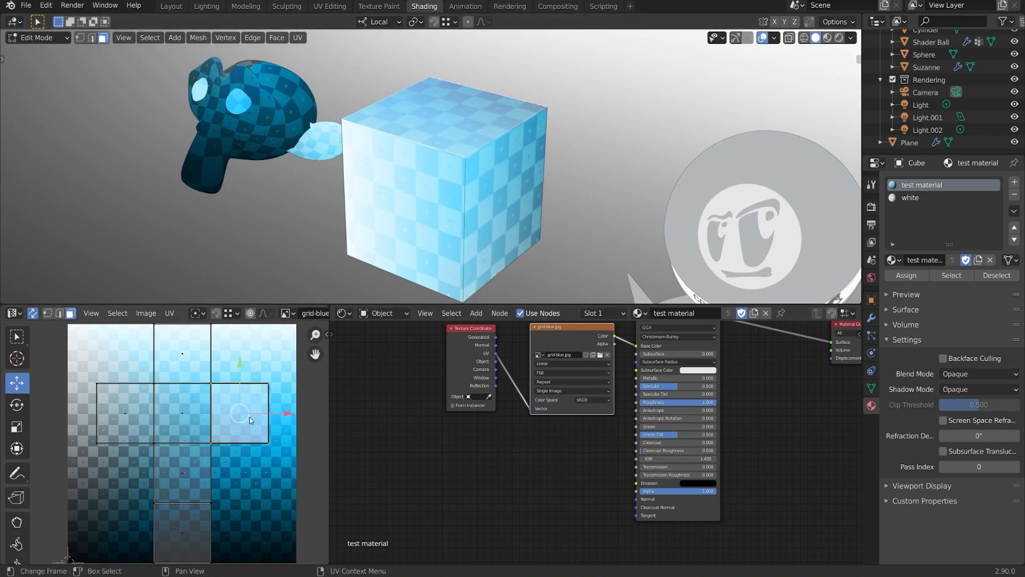
- Try moving the selected face's UVs to the right, then cancel the move
drag(249, 418, 297, 415)
right_click(296, 416)
middle_drag(285, 416, 284, 421)
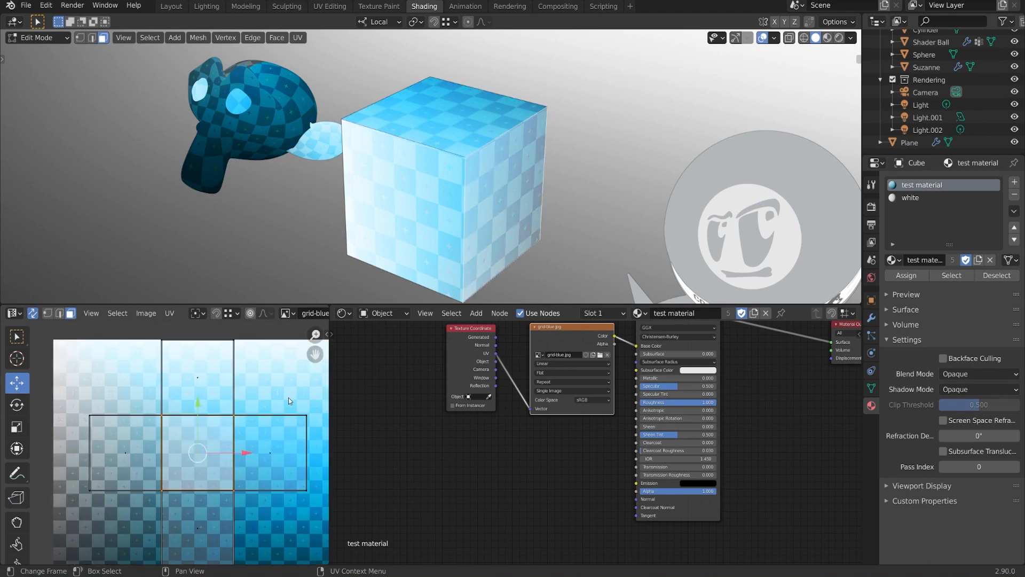
middle_drag(272, 420, 264, 413)
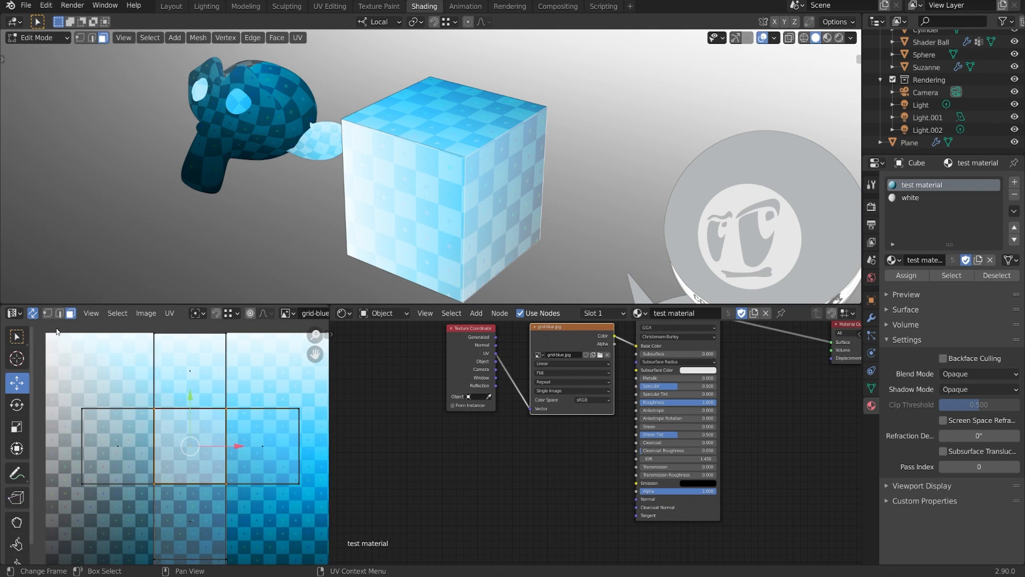
- Switch to vertex select and focus on the cube's front corner vertex
key(1)
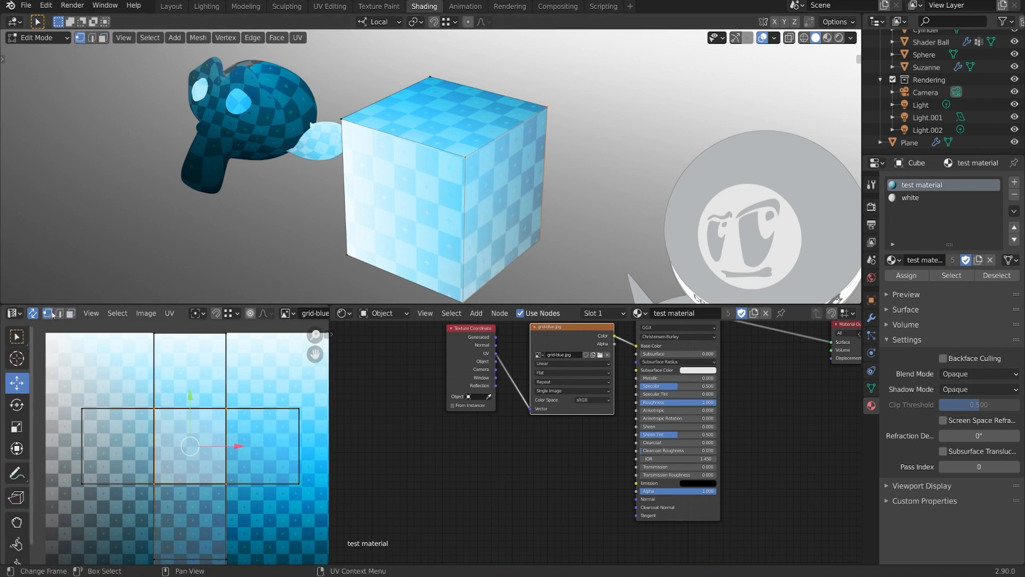
middle_drag(365, 155, 358, 154)
click(444, 158)
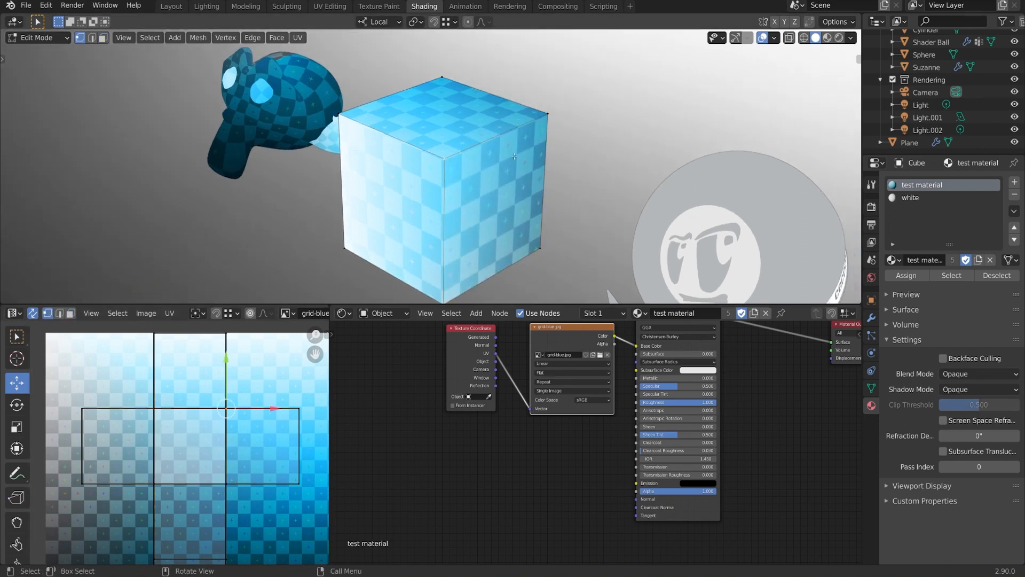
key(KP_Decimal)
shift+middle_drag(489, 176, 502, 164)
middle_drag(502, 163, 511, 159)
scroll(511, 159, down, 1)
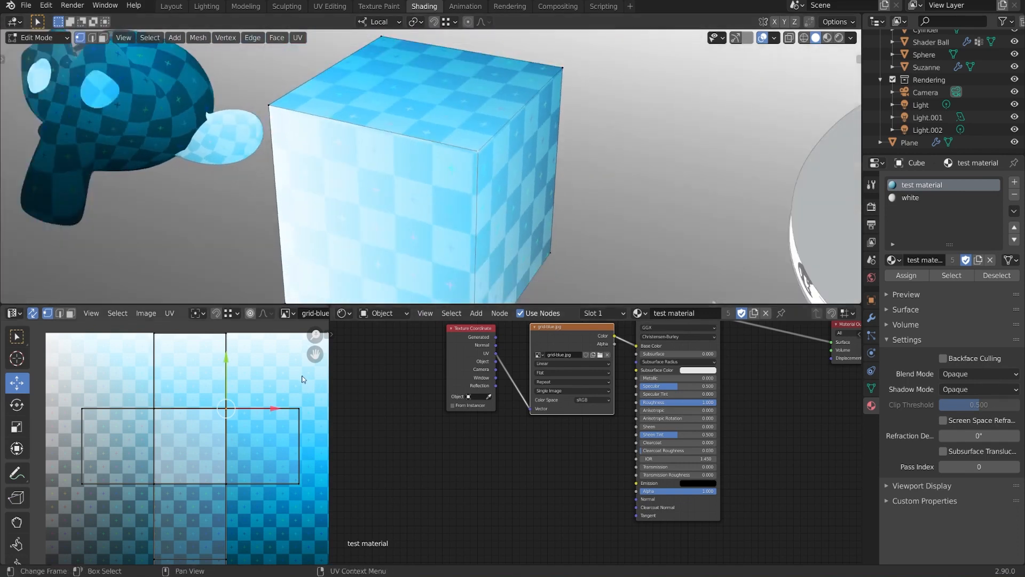
middle_drag(302, 371, 302, 382)
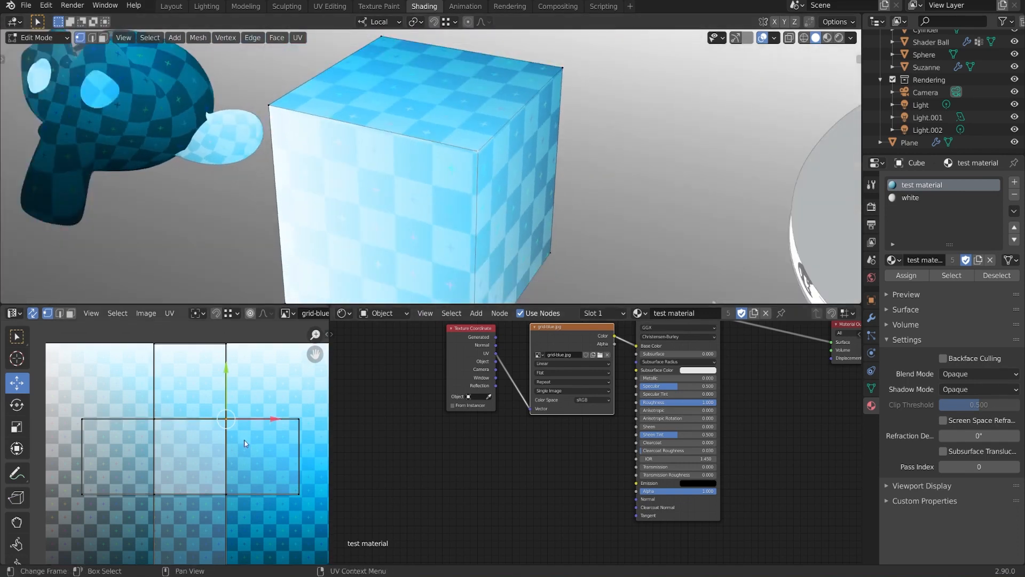
- Start two UV vertex moves and cancel both, then select the right-corner UV vertex
key(g)
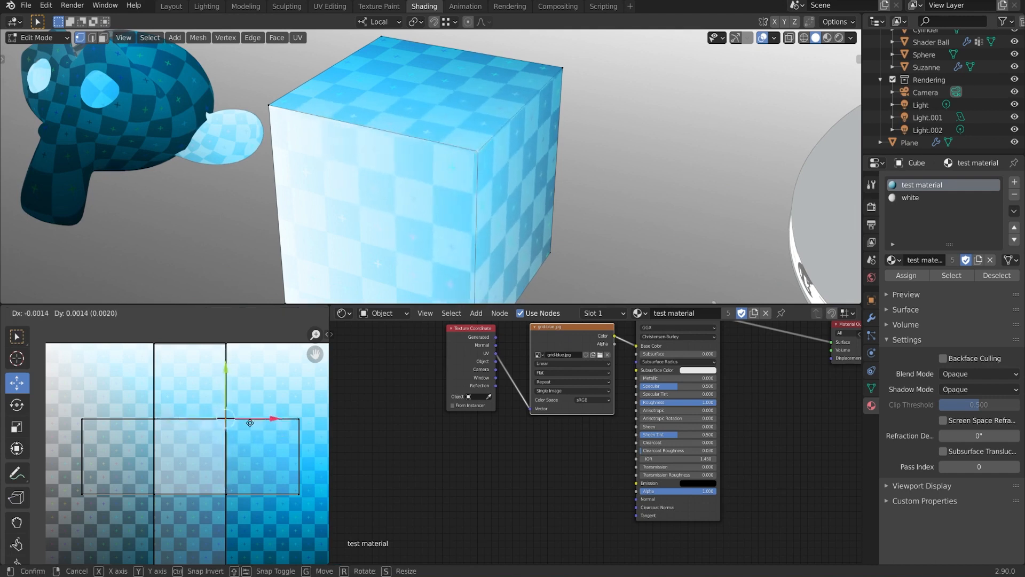
right_click(259, 421)
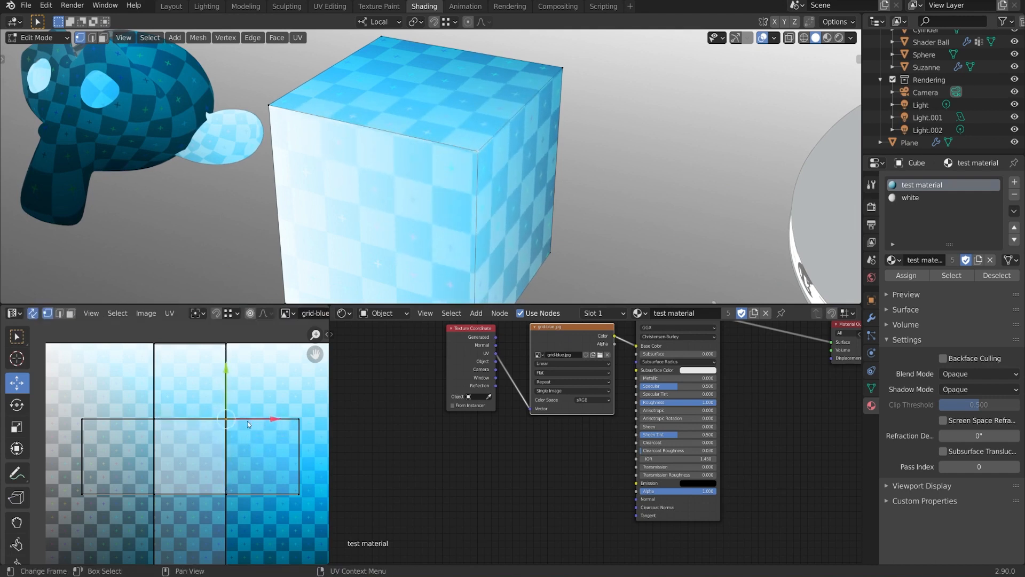
scroll(274, 406, down, 1)
key(g)
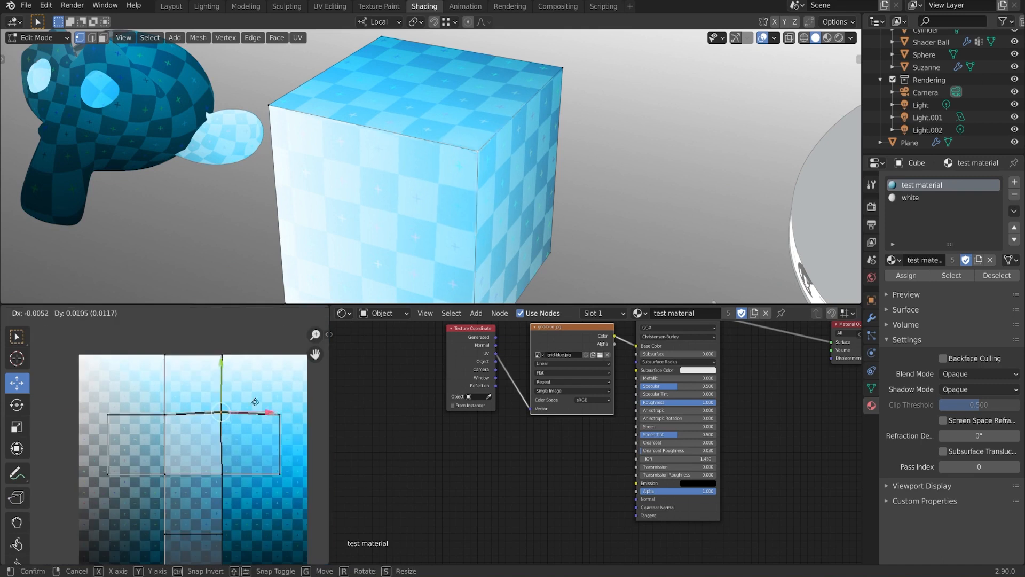
right_click(275, 402)
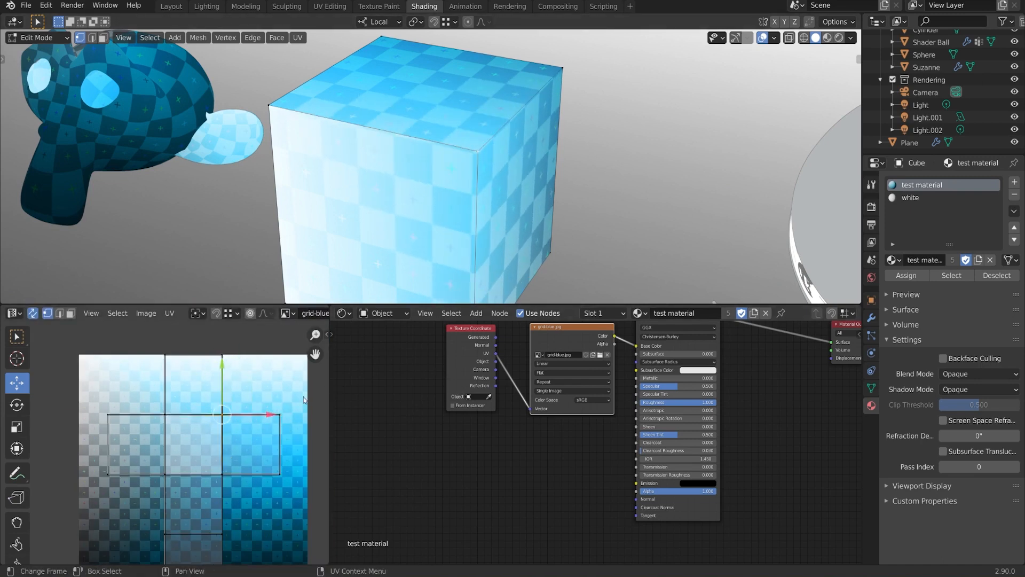
click(283, 415)
middle_drag(371, 170, 439, 165)
scroll(440, 165, up, 1)
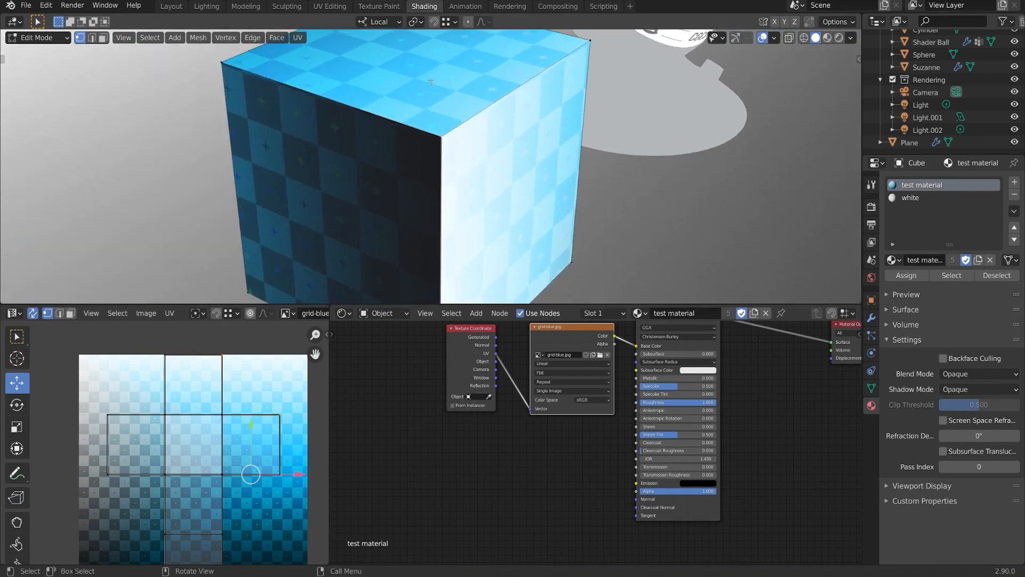
- Try three soft-falloff moves of the UV vertex, cancelling each to keep the UVs unchanged
scroll(286, 437, down, 1)
middle_drag(286, 437, 287, 407)
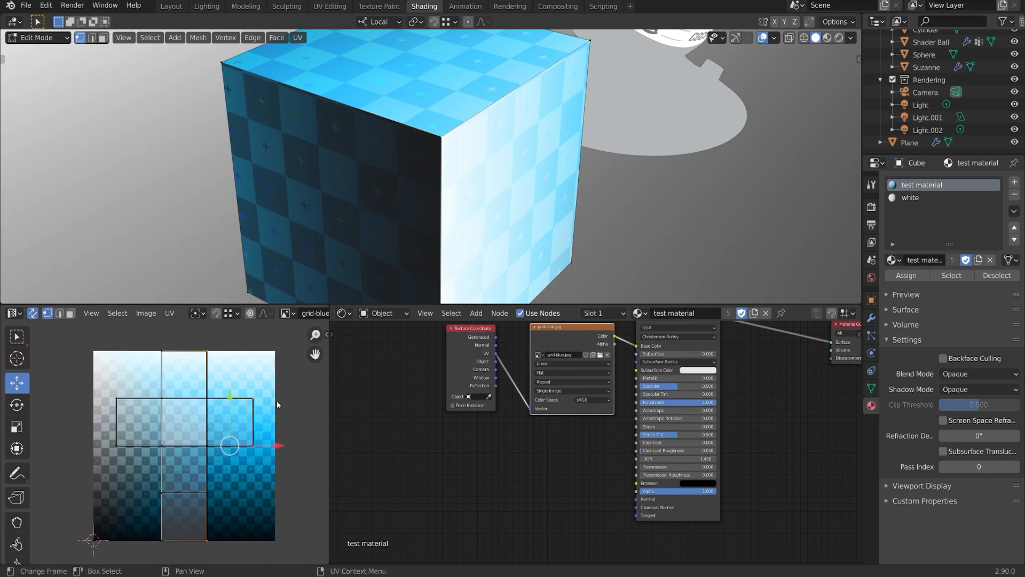
key(g)
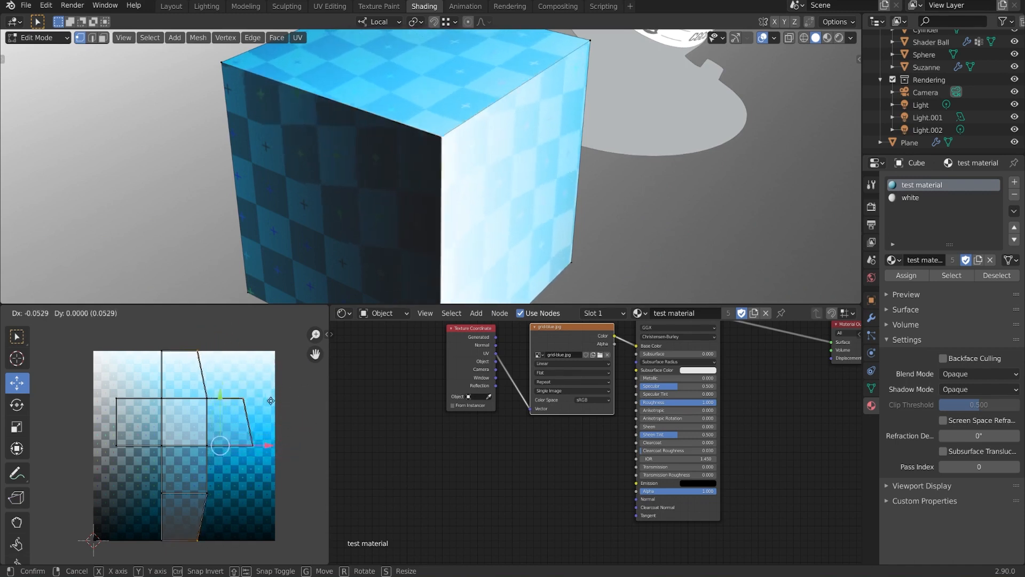
key(Escape)
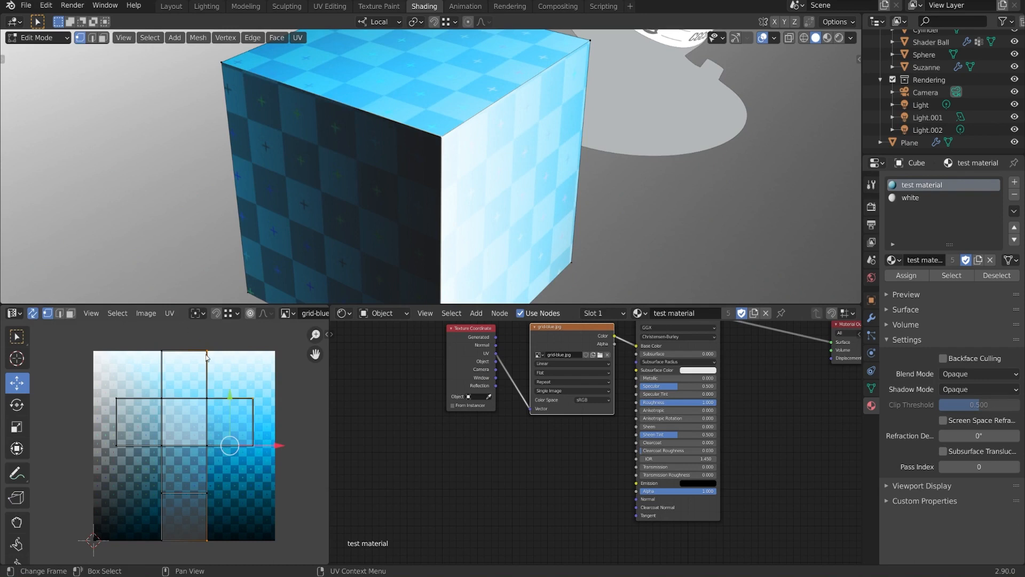
key(g)
key(Escape)
key(g)
key(Escape)
- Turn off UV Sync Selection, select all faces, and pick the cross-shaped island in Island mode
click(32, 313)
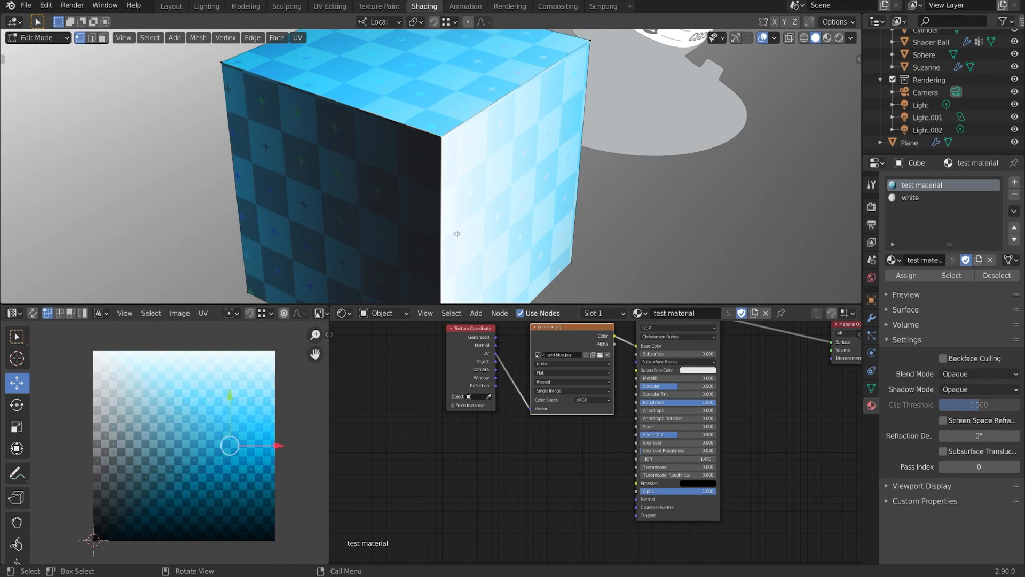
key(a)
middle_drag(547, 165, 476, 162)
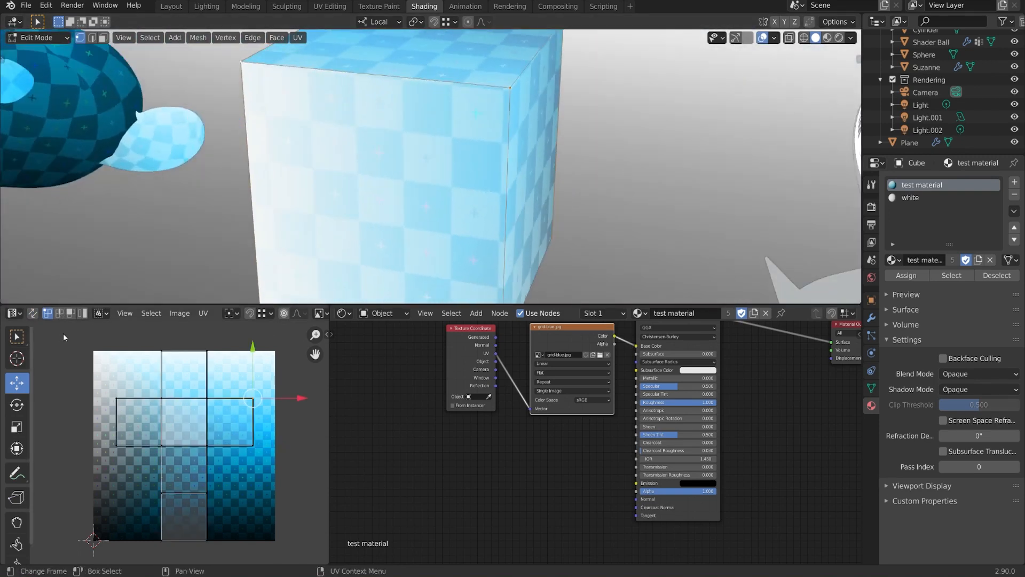
click(59, 313)
click(71, 313)
click(82, 313)
click(202, 419)
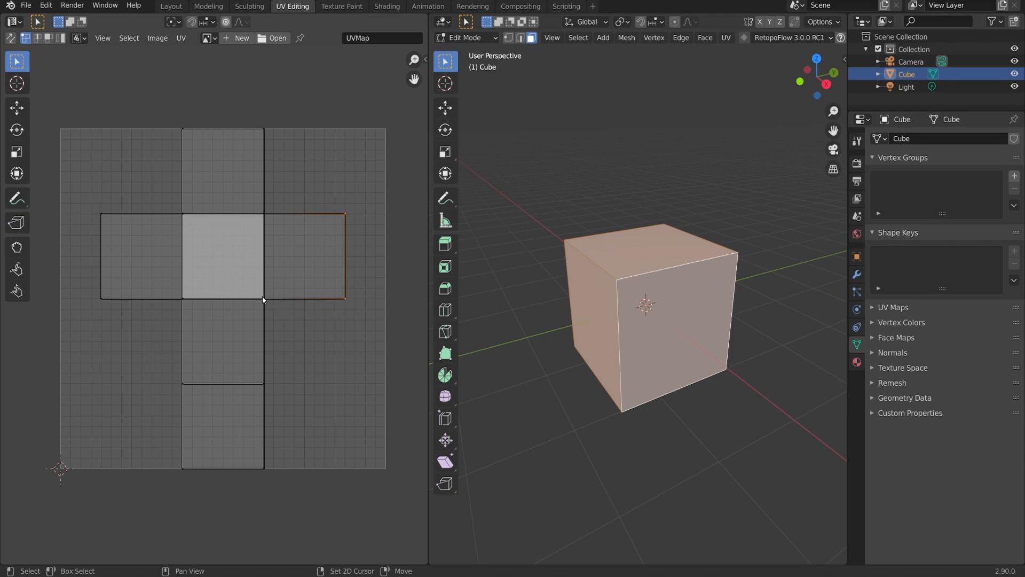
- Select the right, bottom and centre faces of the UV cross in face select mode
shift+click(266, 214)
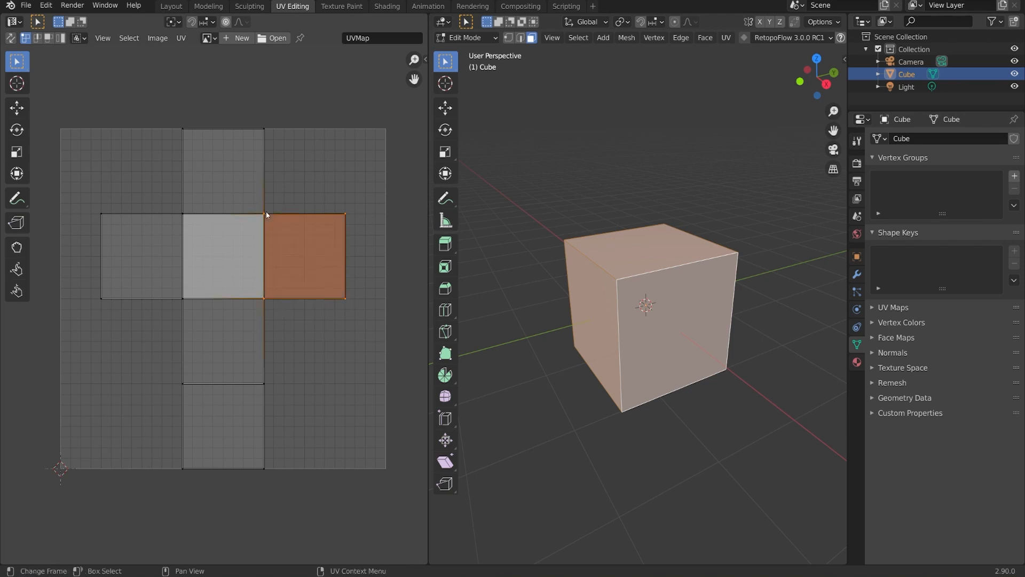
click(48, 38)
click(233, 425)
scroll(342, 382, up, 3)
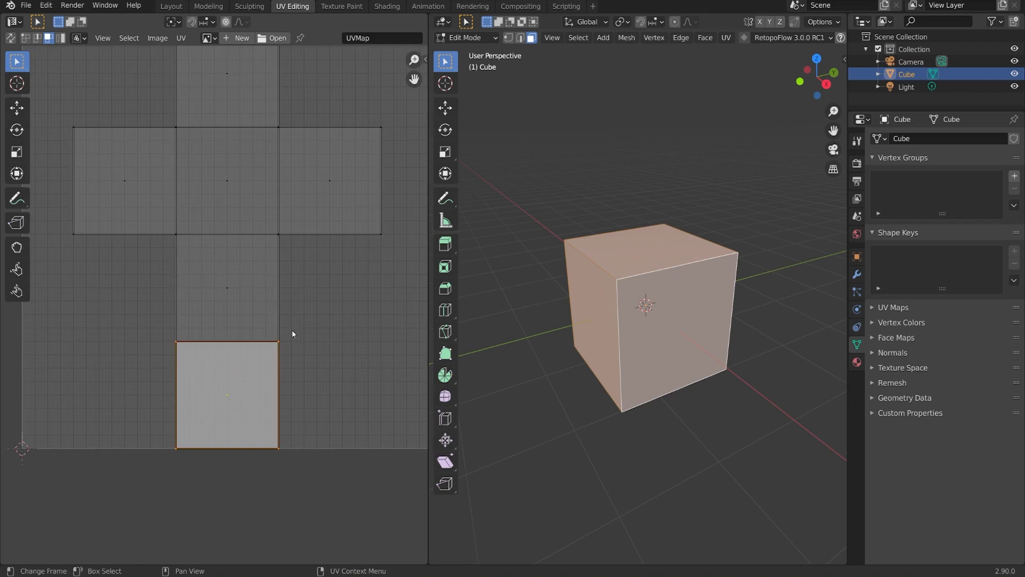
middle_drag(350, 309, 357, 336)
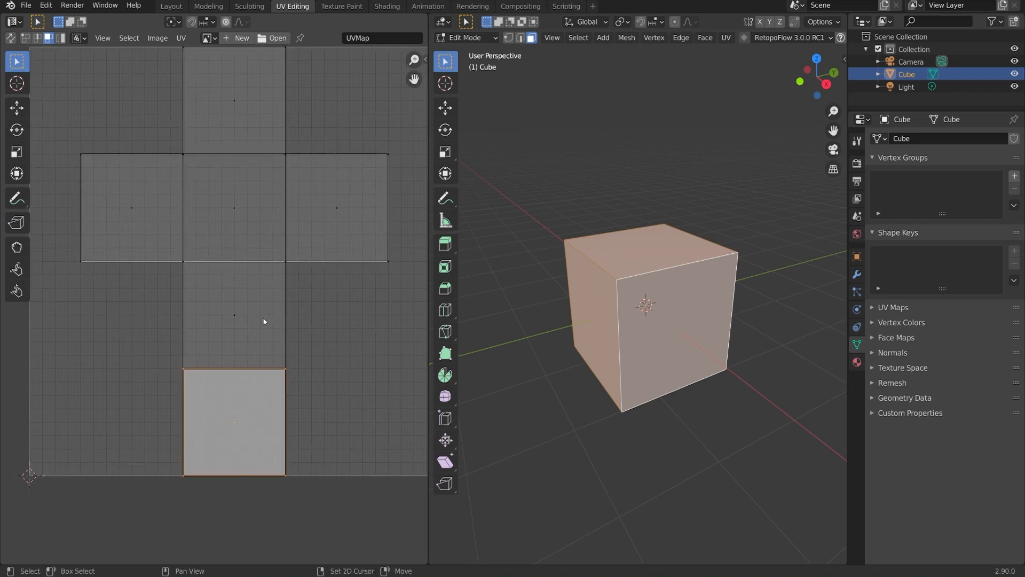
ctrl+click(237, 210)
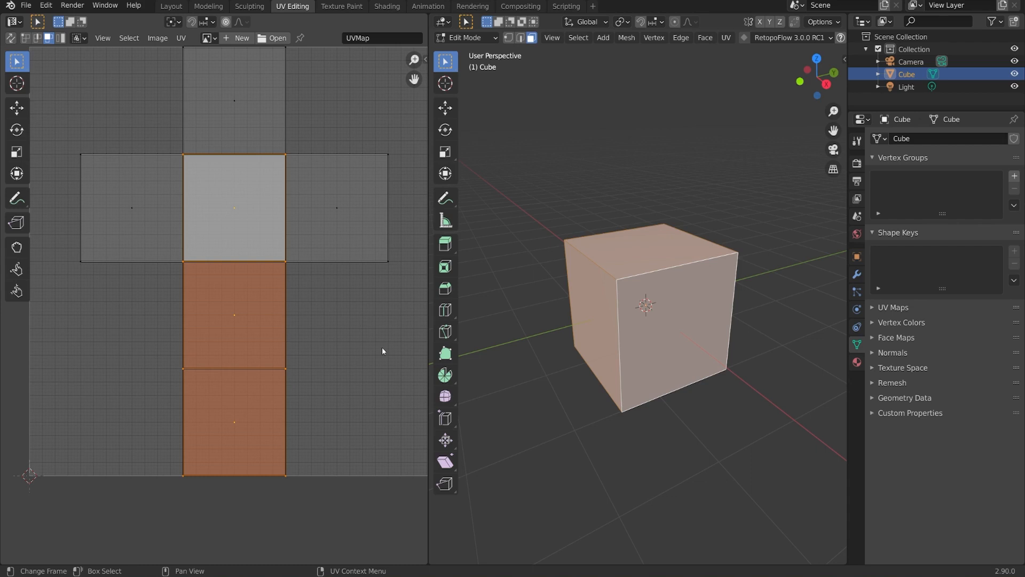
- With UV Sync Selection on, select only the bottom UV face and cancel a G move
click(10, 39)
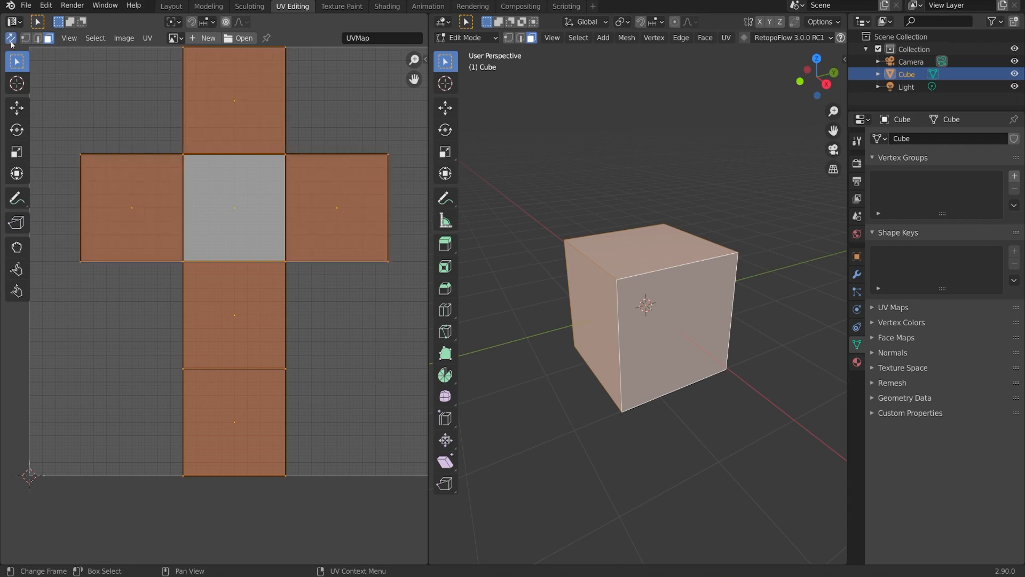
click(245, 418)
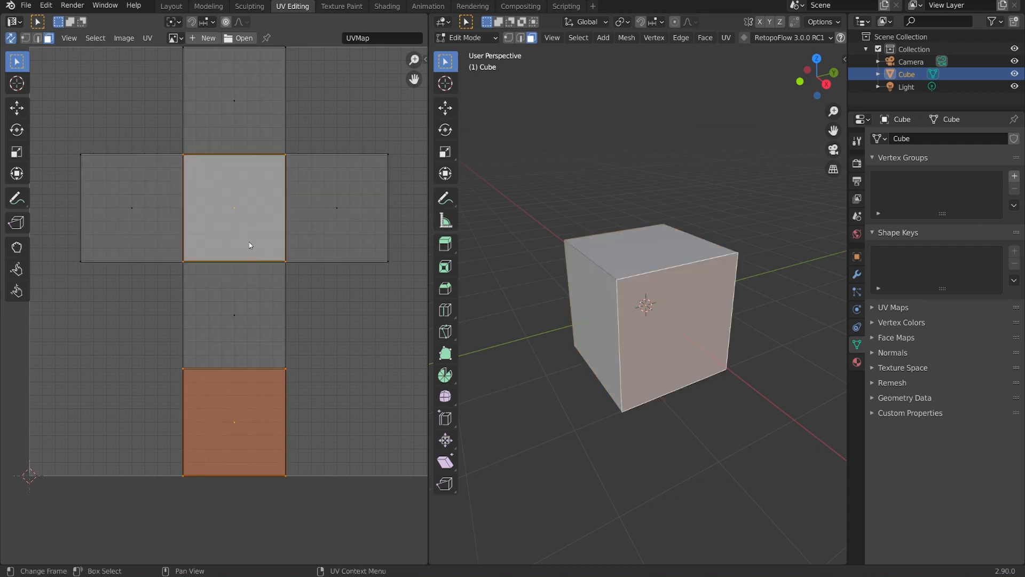
key(g)
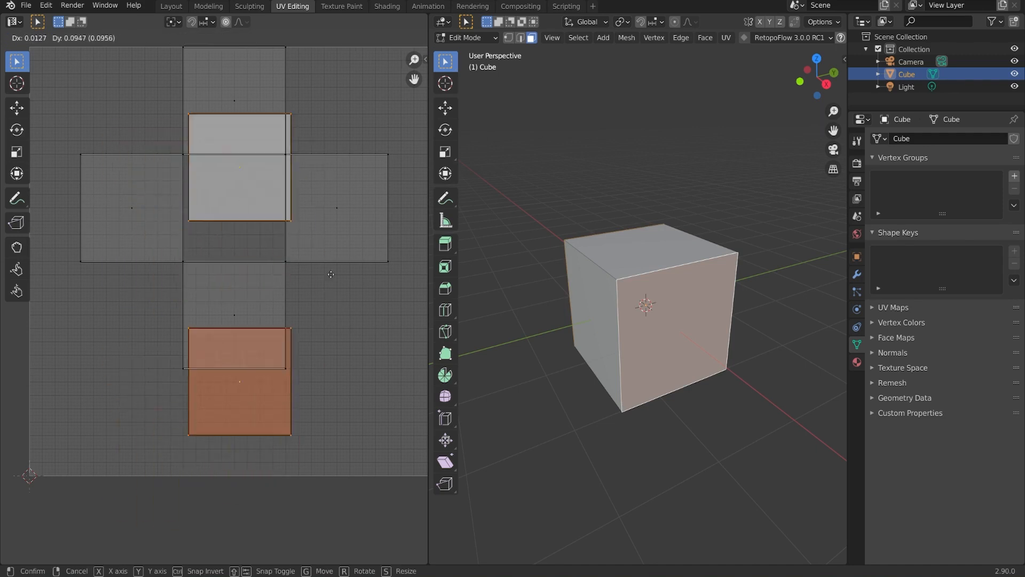
right_click(406, 292)
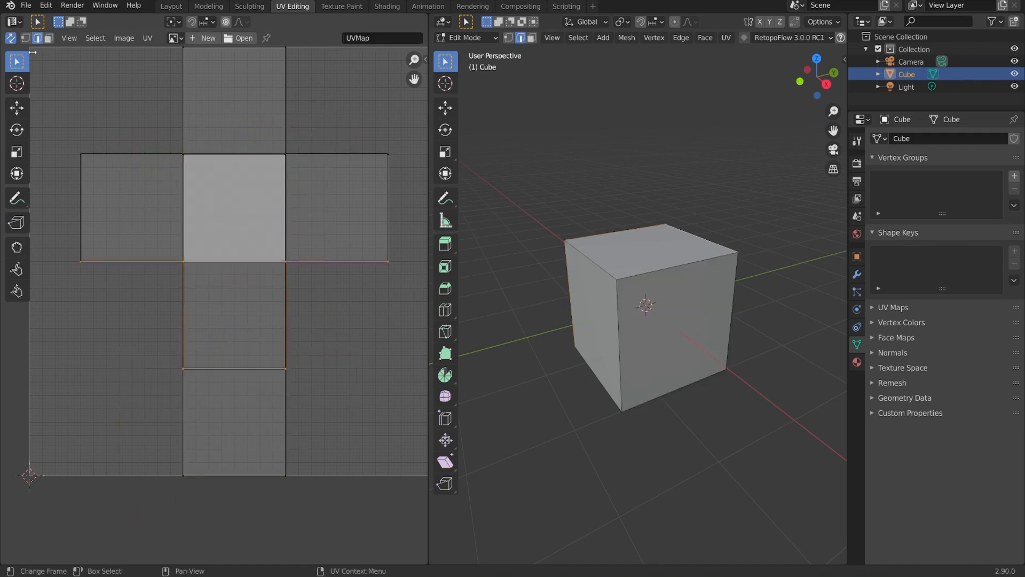
- In edge mode with sync off, select the bottom edges of the left and right UV faces
click(13, 38)
key(a)
click(37, 38)
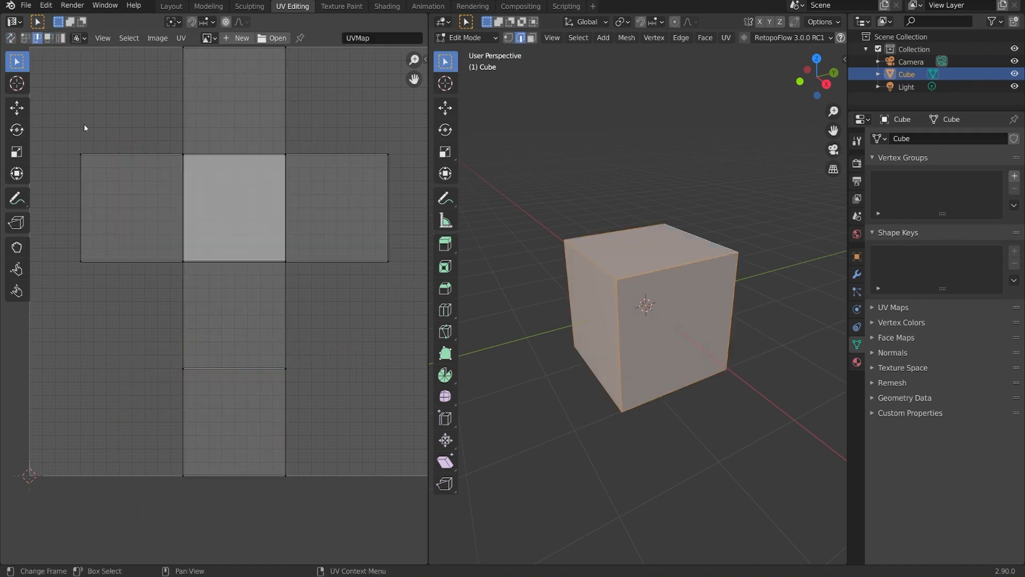
click(115, 262)
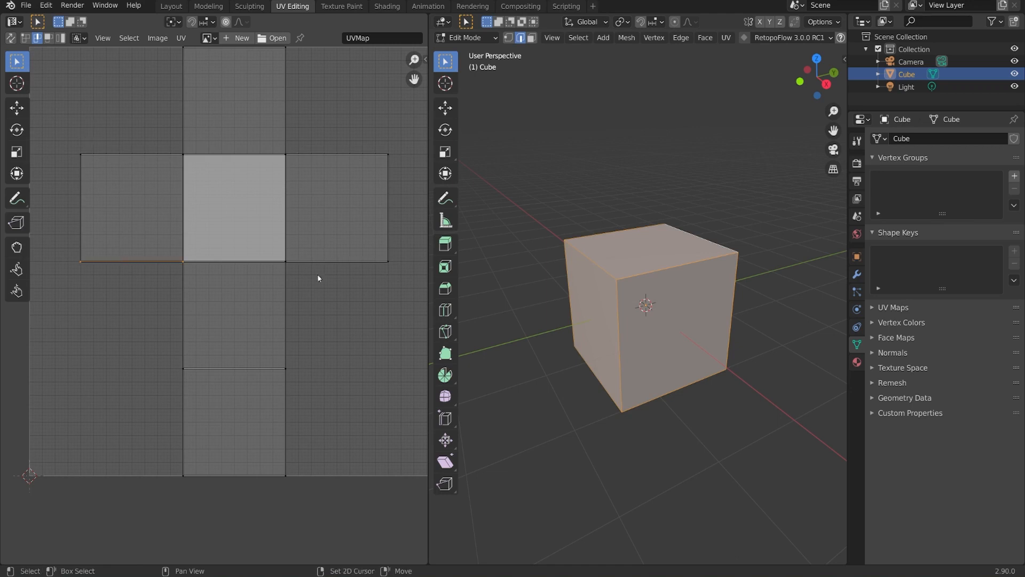
shift+click(331, 261)
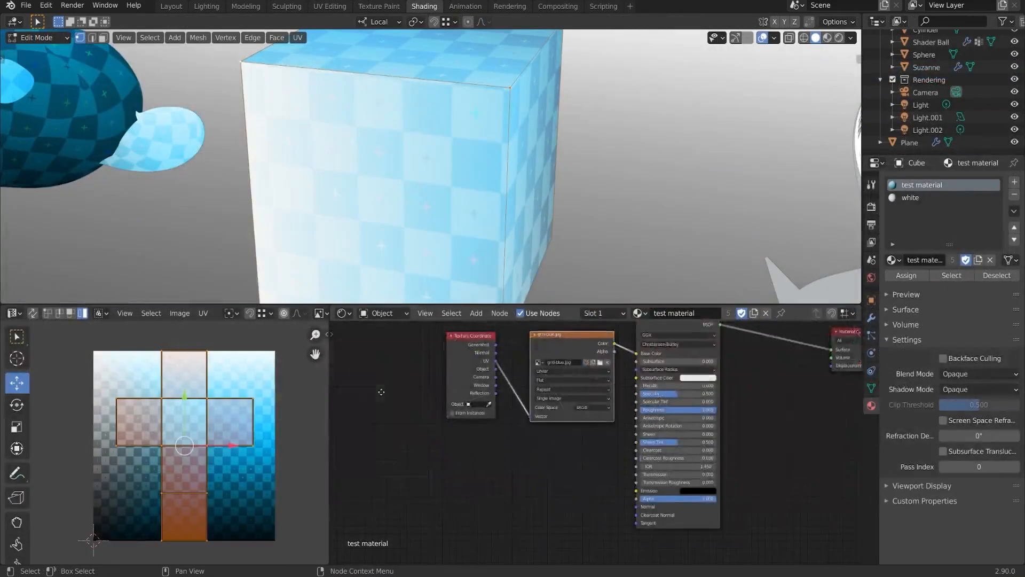
mouse_move(903, 391)
middle_down()
mouse_move(857, 420)
mouse_move(848, 412)
middle_up()
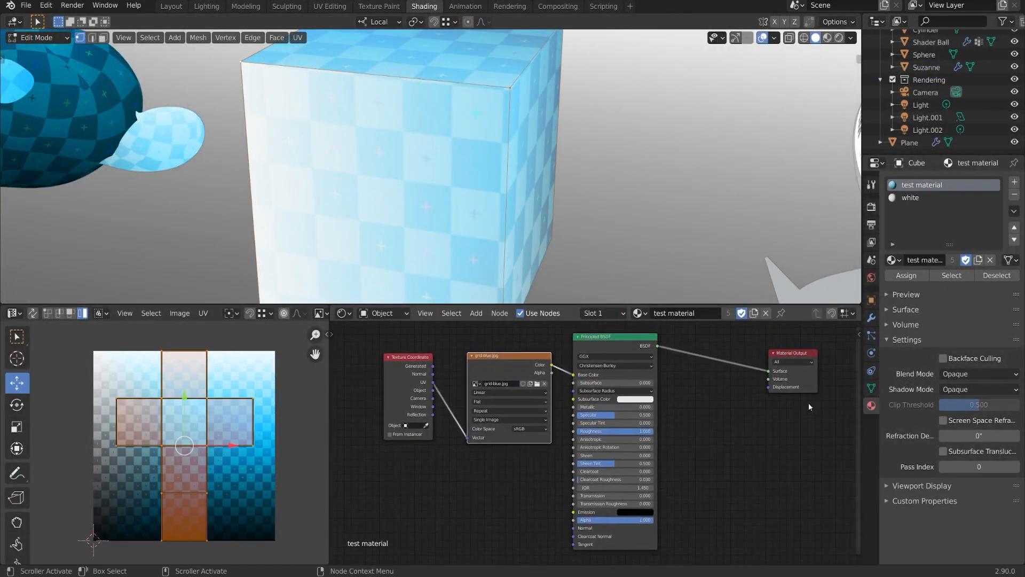
- Join the UV editor into the 'test material' node editor and Tab the cube into Object Mode
scroll(513, 209, down, 5)
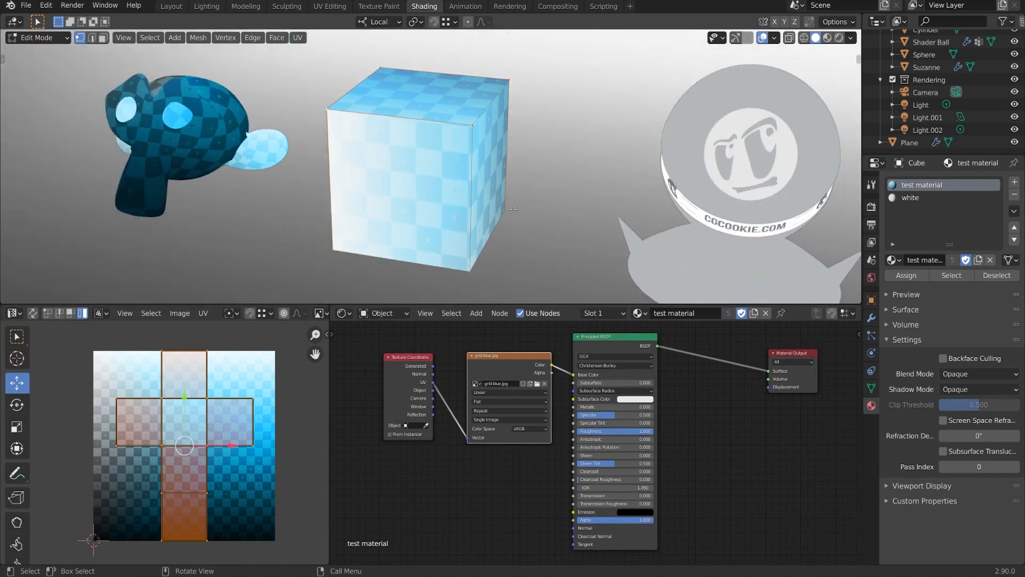
middle_drag(513, 210, 550, 213)
shift+middle_drag(685, 190, 499, 200)
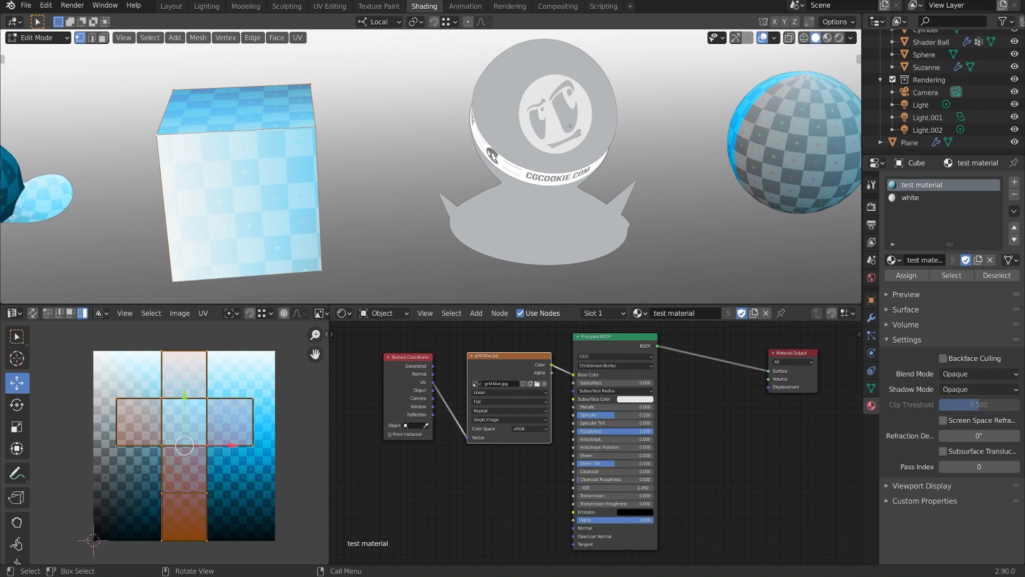
drag(331, 308, 268, 330)
key(Tab)
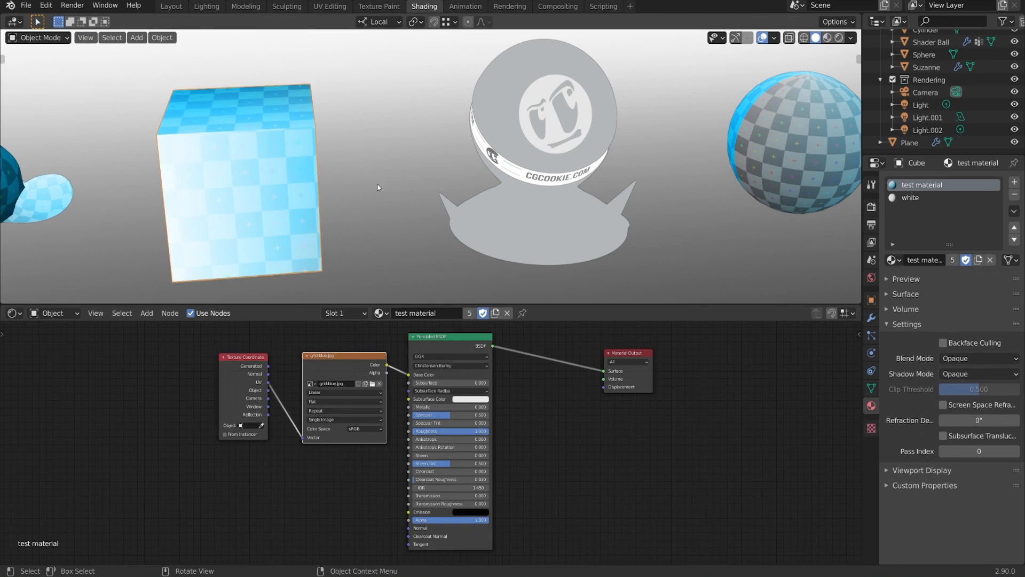
- In UV Editing, set the viewport to Solid shading with Texture colour and Flat lighting
click(330, 6)
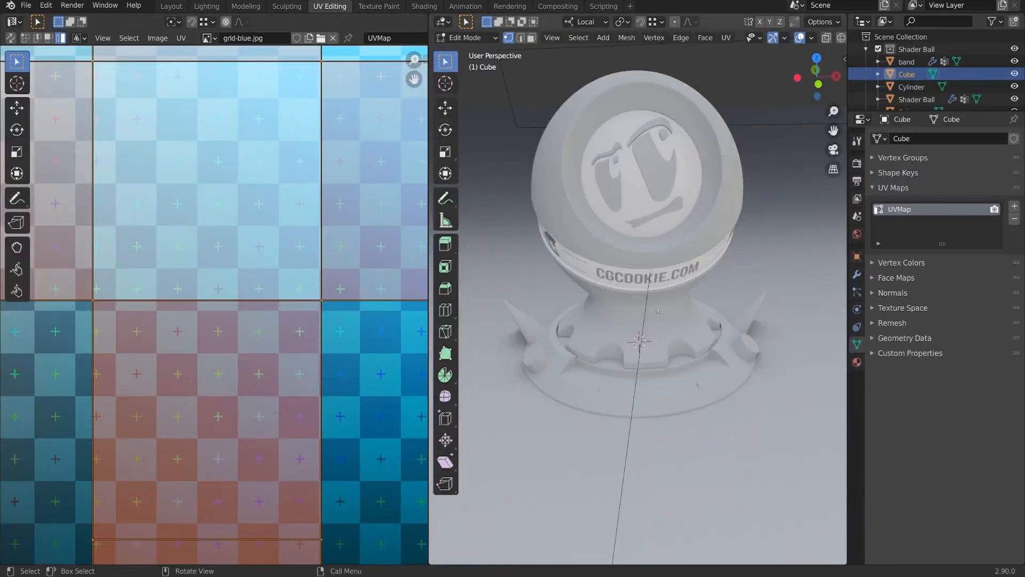
shift+middle_drag(594, 347, 725, 368)
scroll(725, 368, up, 3)
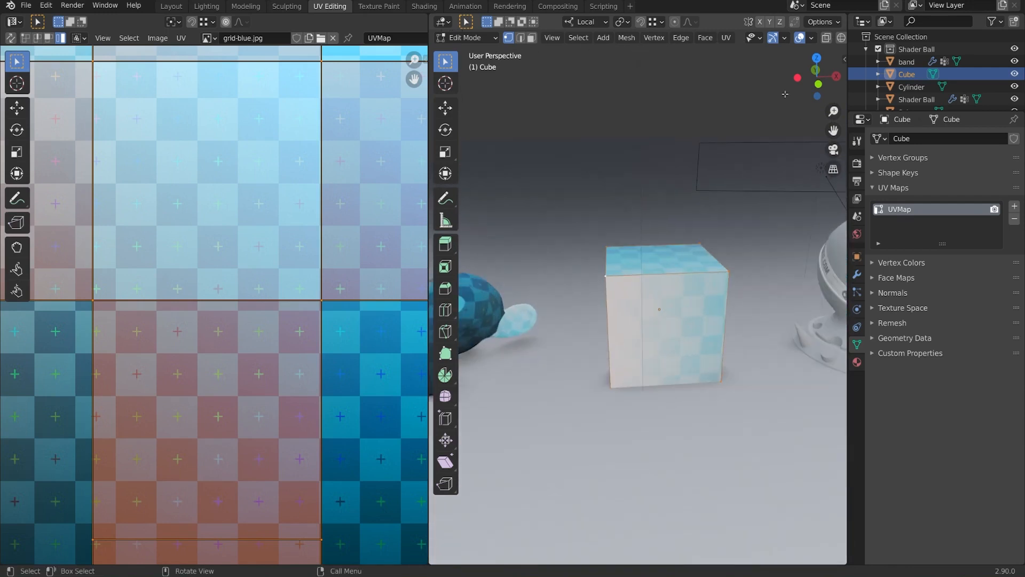
middle_drag(824, 38, 734, 38)
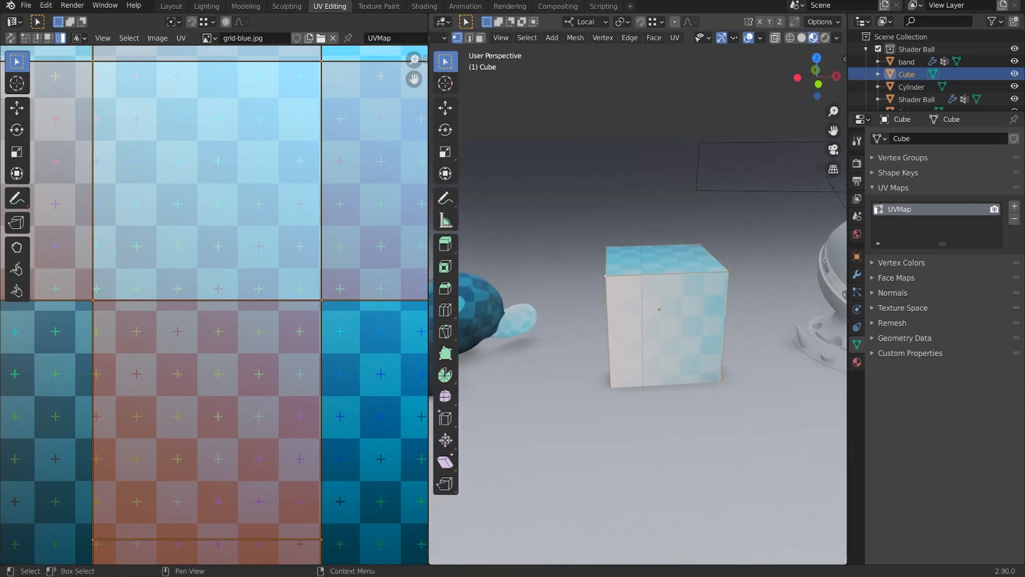
click(837, 37)
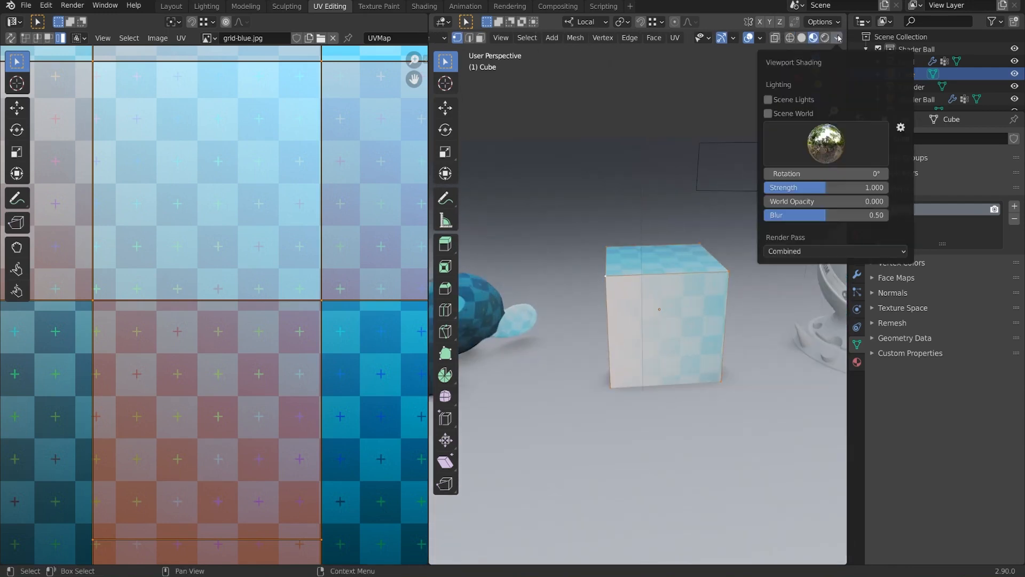
click(801, 37)
click(838, 37)
click(878, 208)
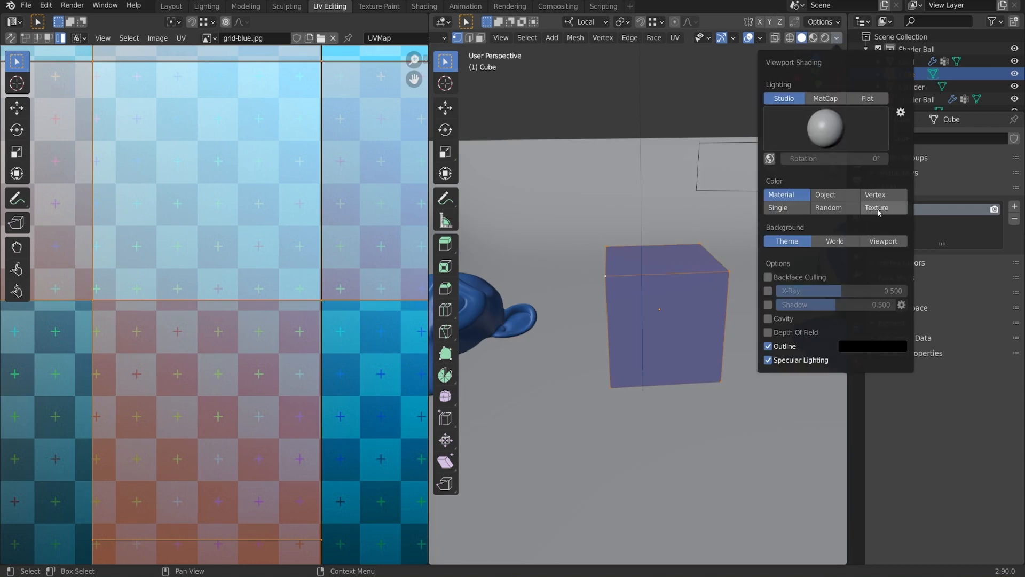
click(874, 101)
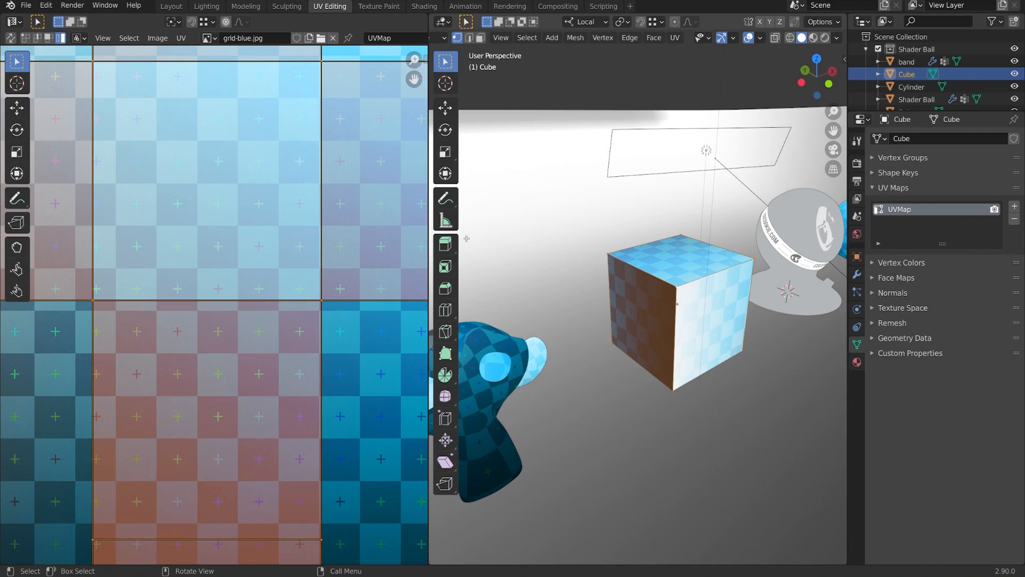
scroll(245, 267, down, 5)
mouse_move(257, 261)
middle_down()
mouse_move(272, 262)
mouse_move(268, 276)
middle_up()
- Leave the cube's Edit Mode and view the sphere's and cylinder's UV layouts on grid-blue.jpg
middle_drag(715, 334, 476, 334)
key(Tab)
click(785, 290)
key(Tab)
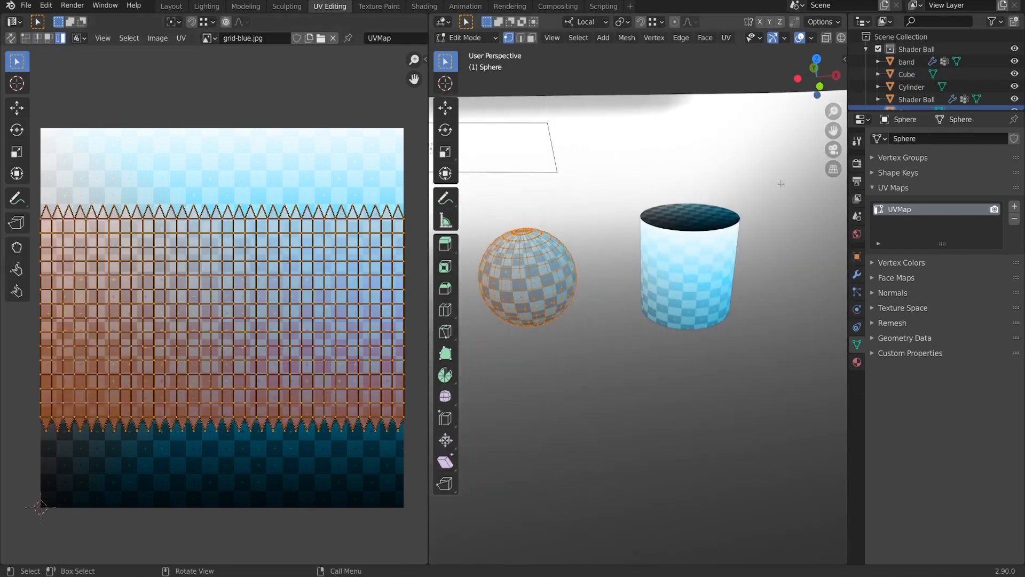
key(Tab)
click(719, 261)
key(Tab)
key(a)
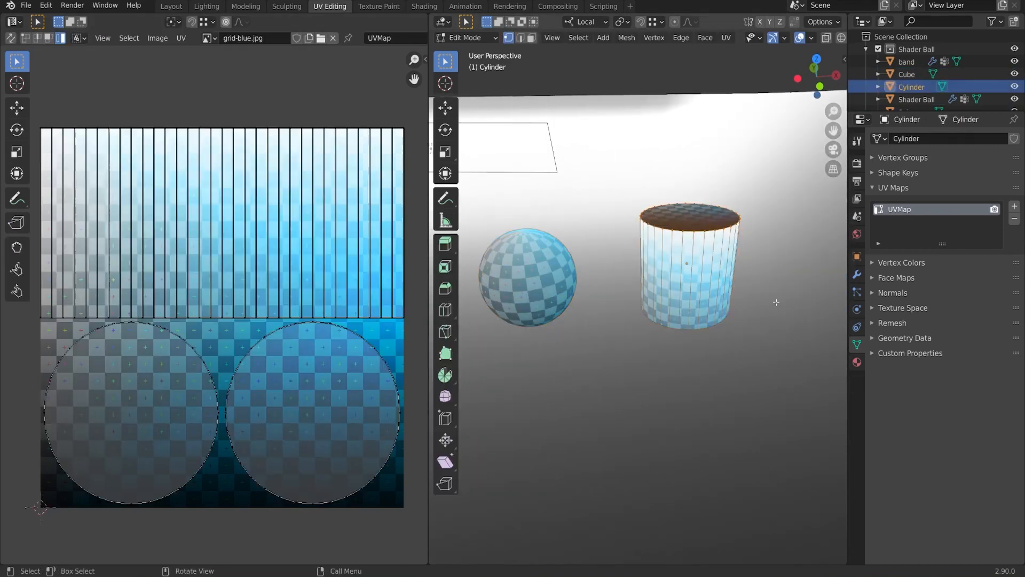
middle_drag(776, 303, 816, 307)
key(Tab)
shift+middle_drag(684, 315, 738, 315)
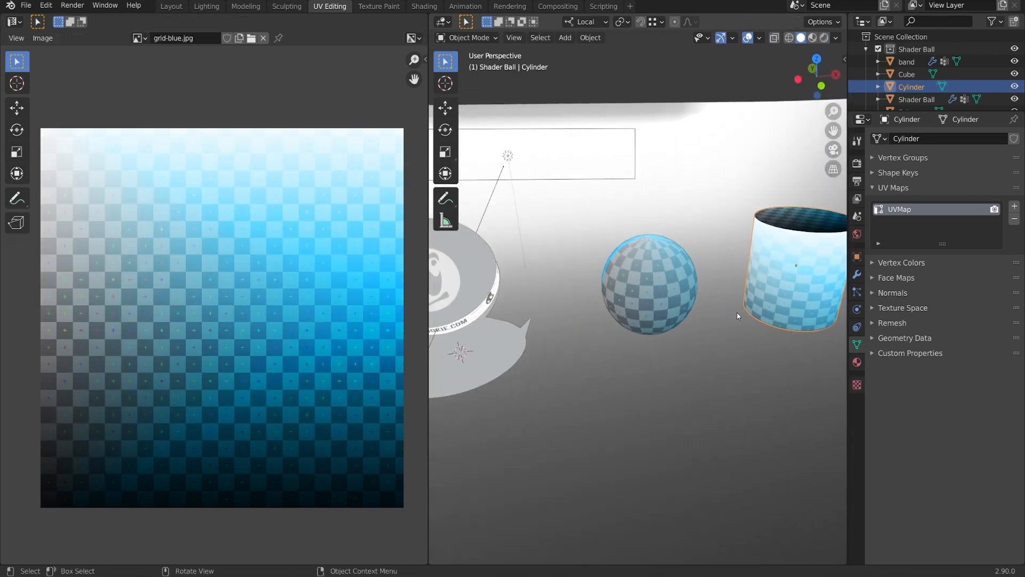